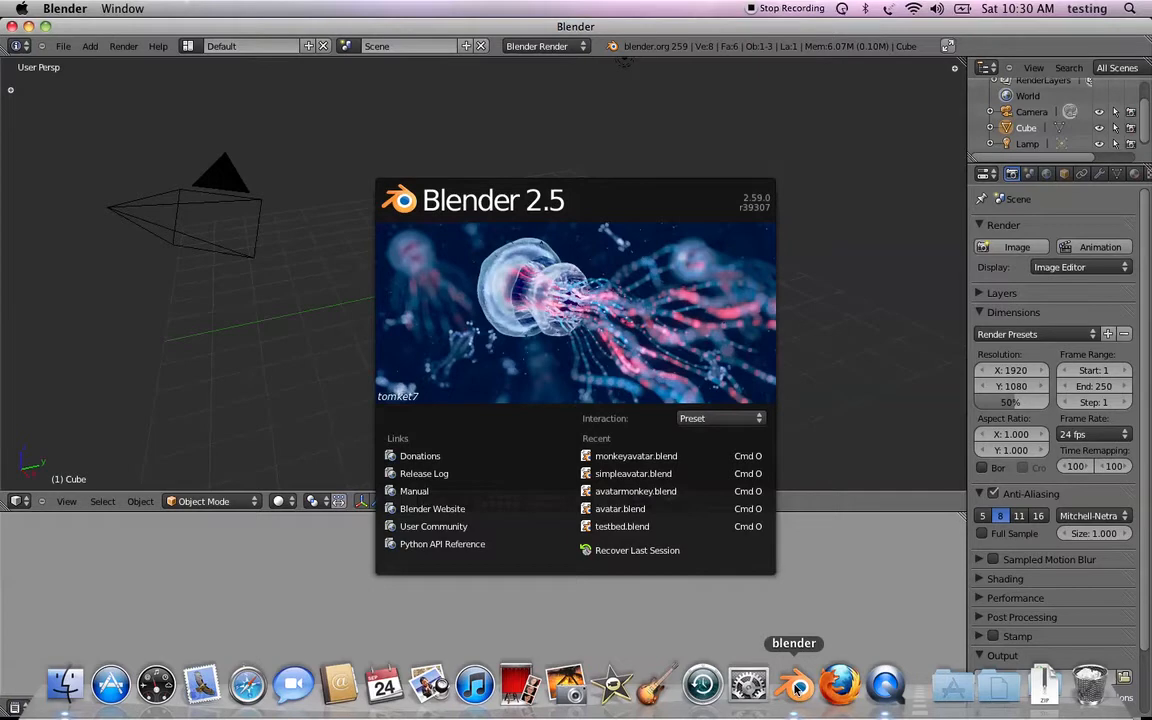
# Open the file monkeyavatar.blend from the simpleavatar folder on the Desktop.
pyautogui.click(320, 151)
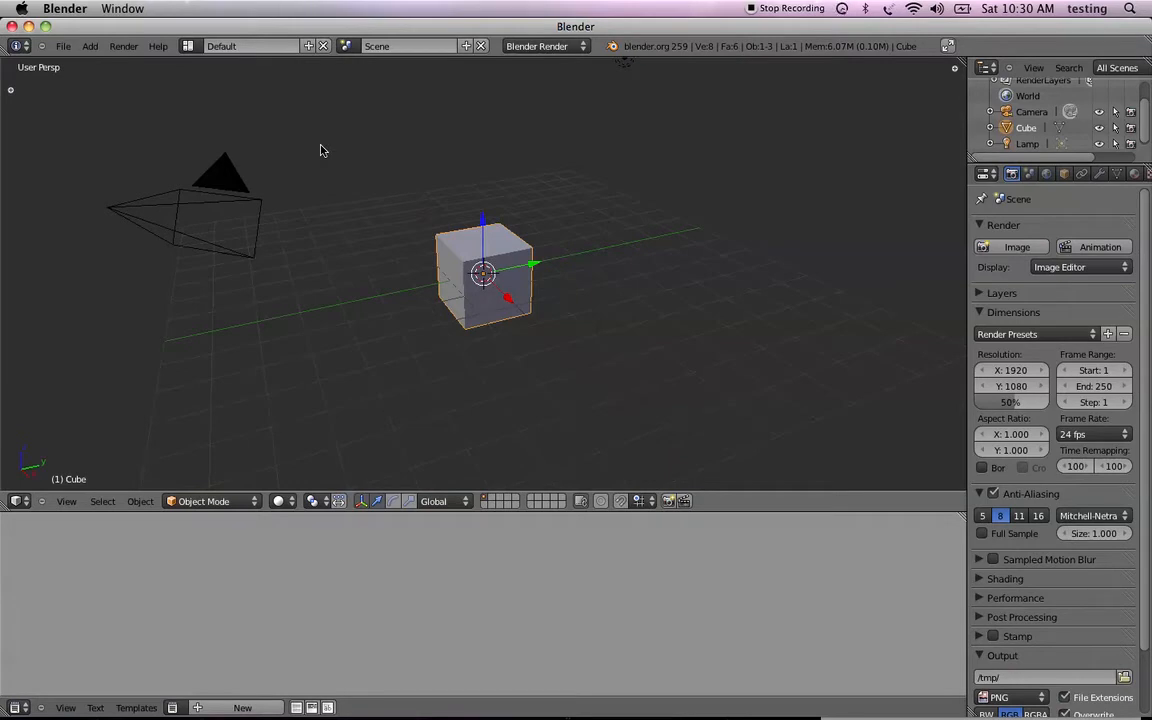
pyautogui.click(64, 47)
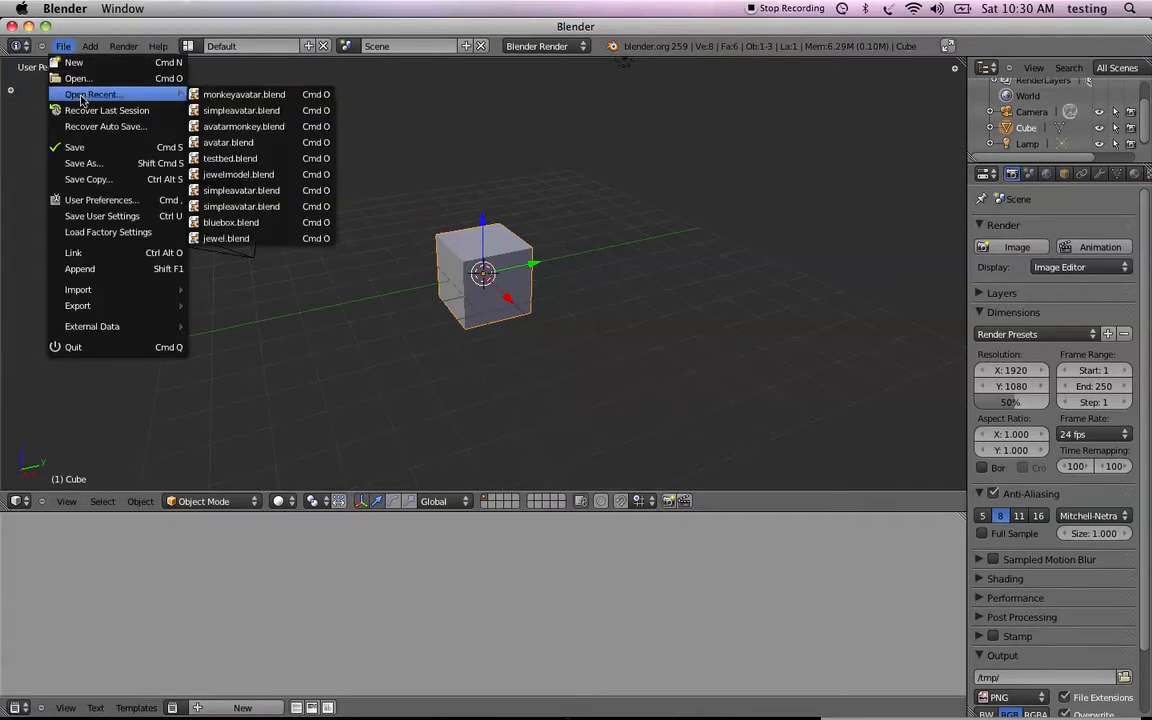
pyautogui.click(79, 78)
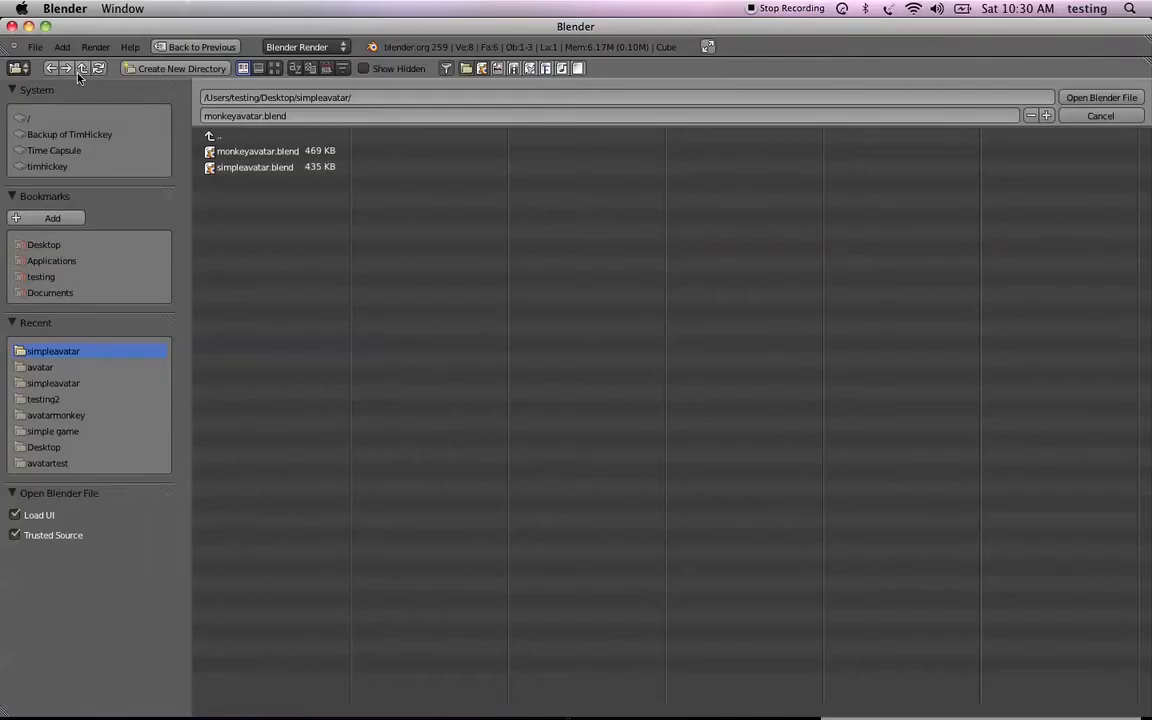
pyautogui.click(230, 135)
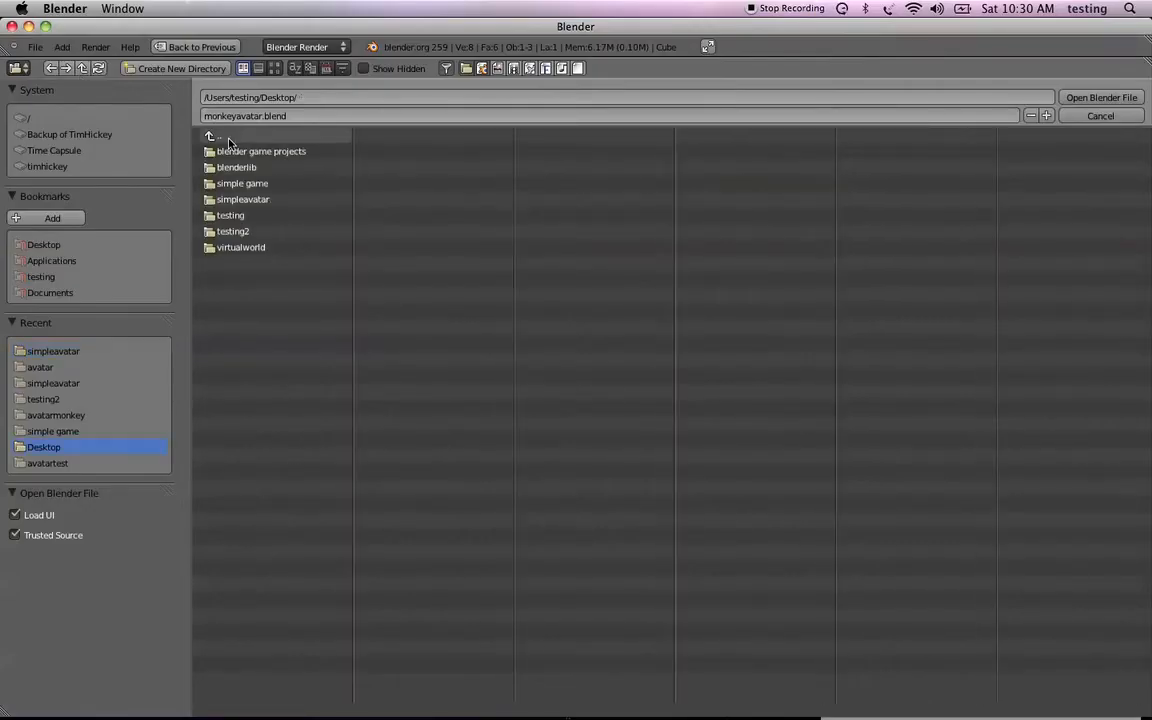
pyautogui.click(244, 202)
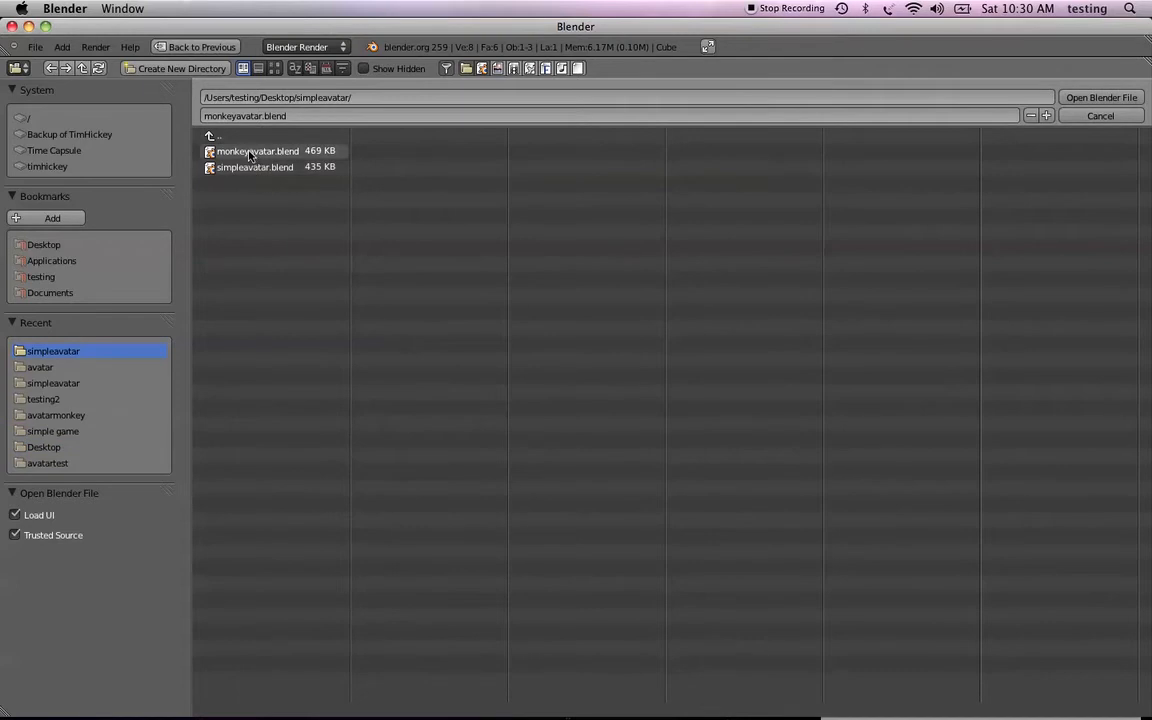
pyautogui.click(249, 153)
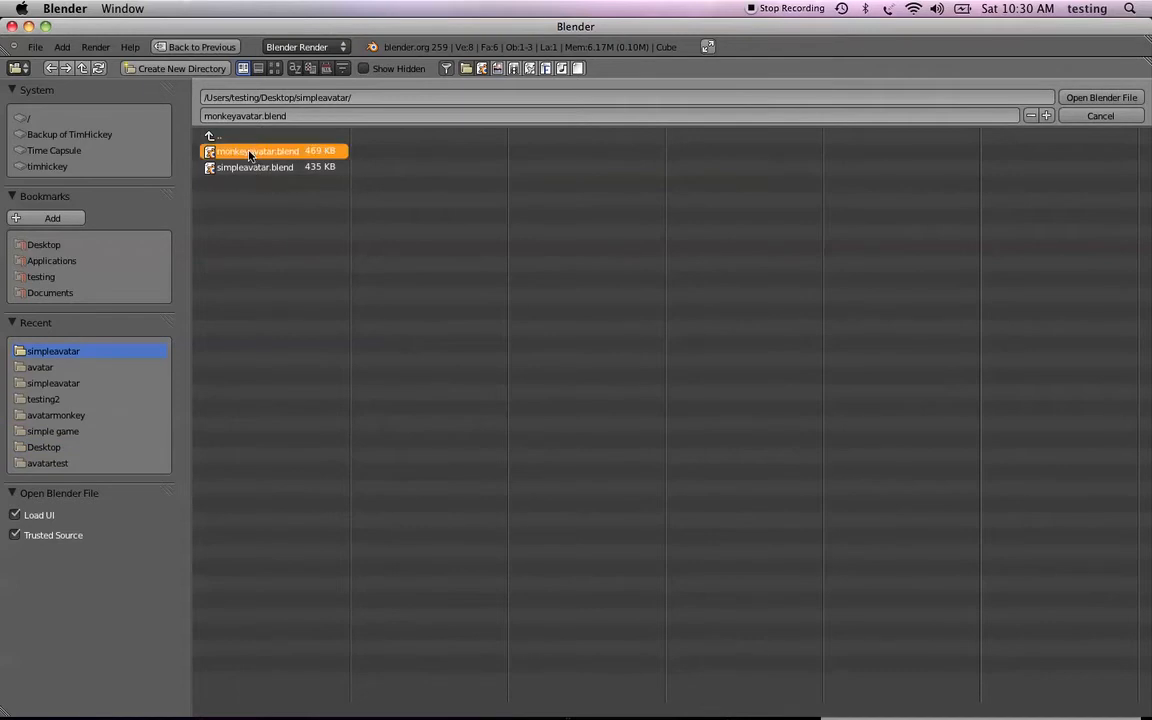
pyautogui.click(1092, 98)
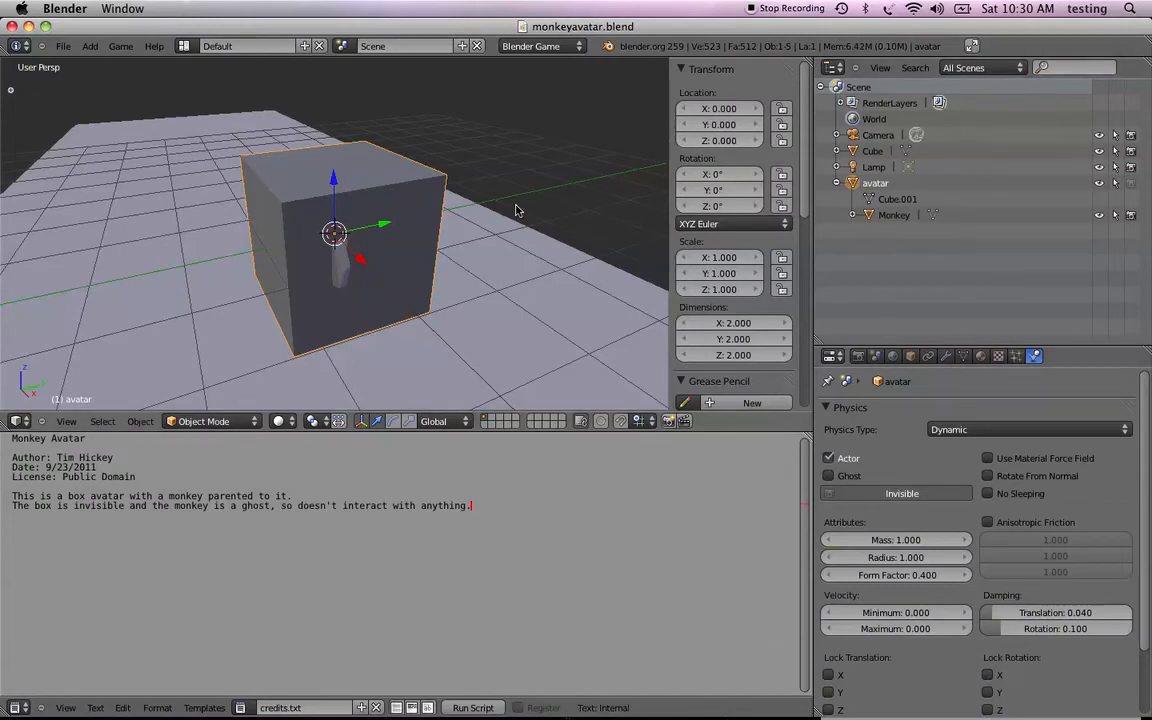
# Play the game in the 3D view to preview the monkey avatar, and stop it.
pyautogui.press('p')
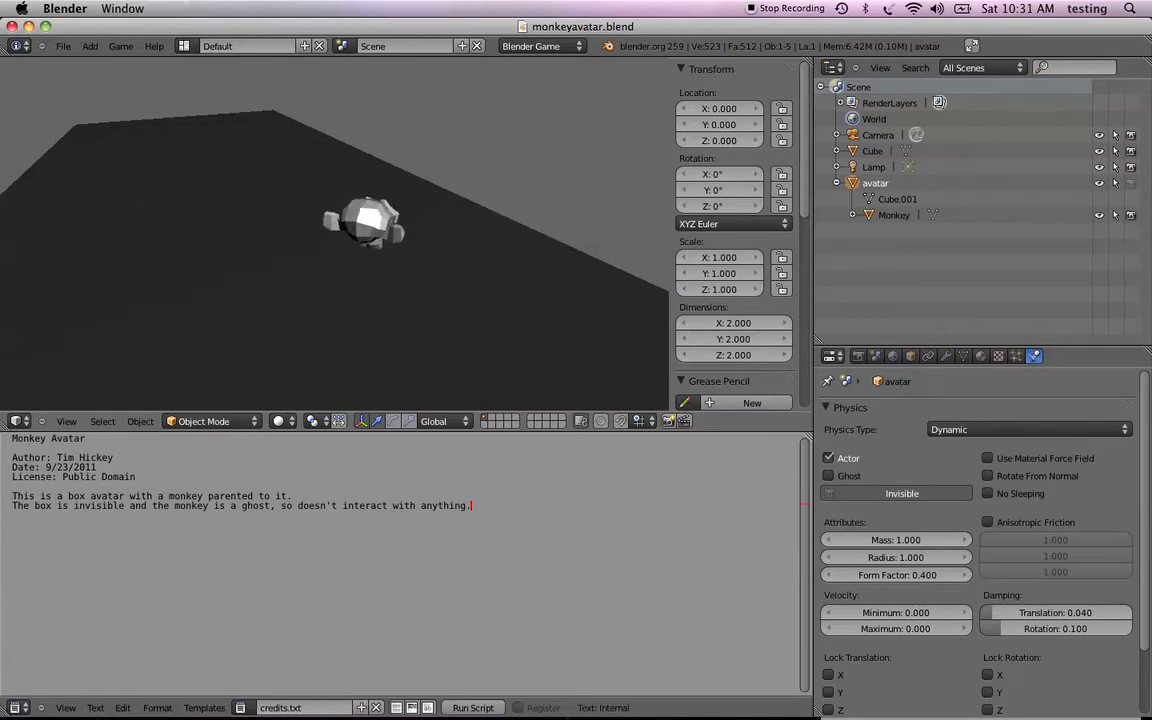
pyautogui.press('Escape')
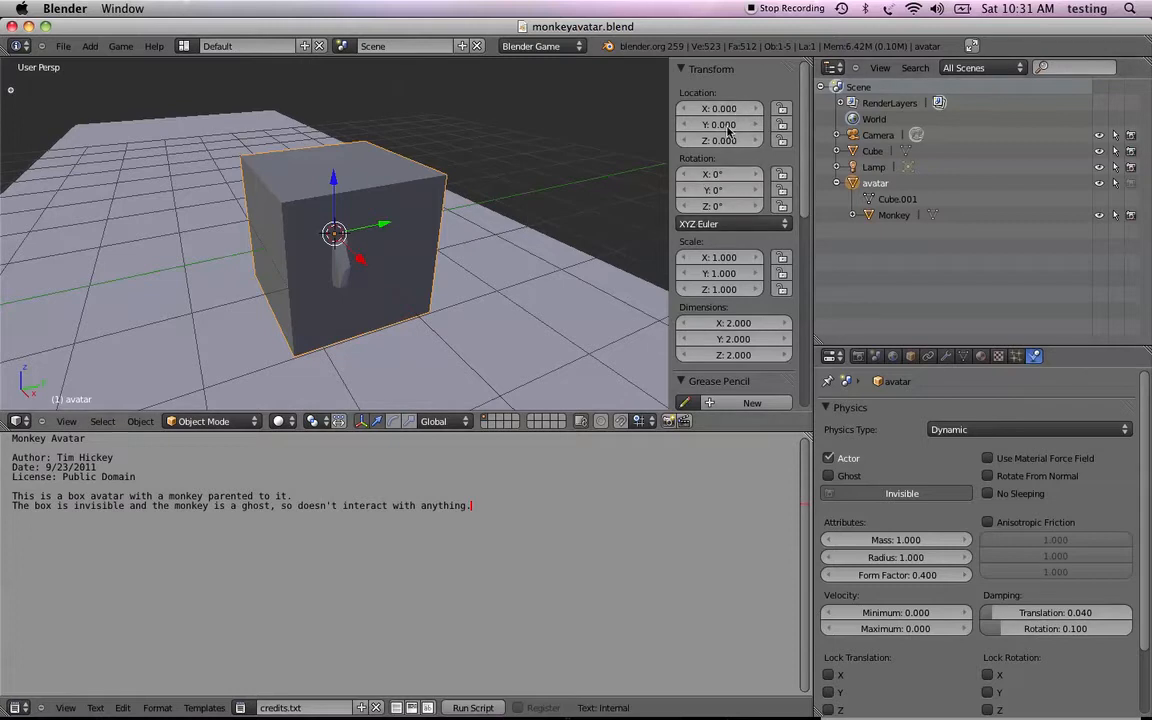
# Reselect the avatar box and look through its transform properties and the 3D view's settings.
pyautogui.press('n')
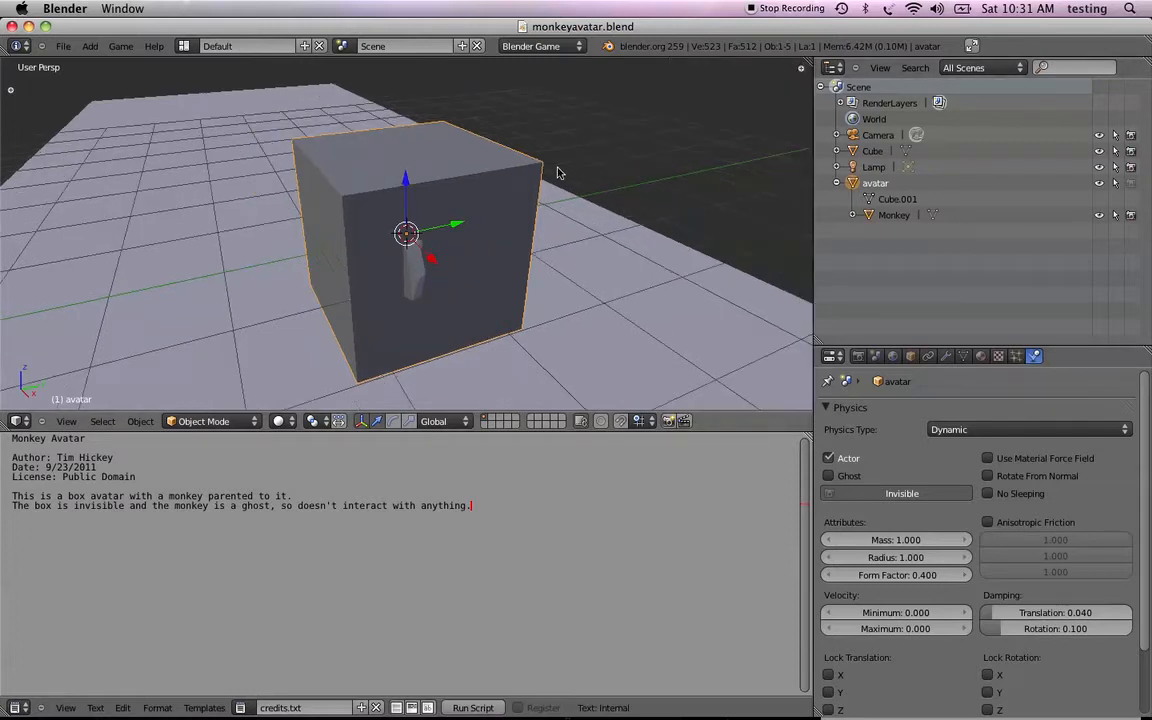
pyautogui.press('n')
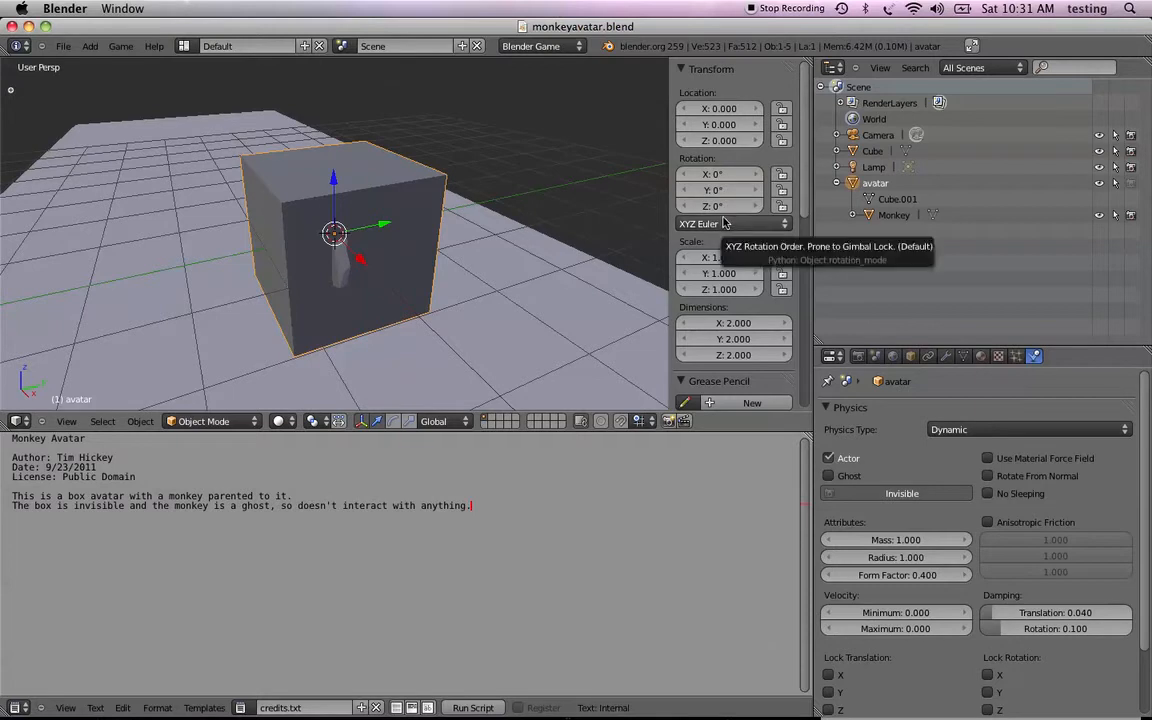
pyautogui.press('a')
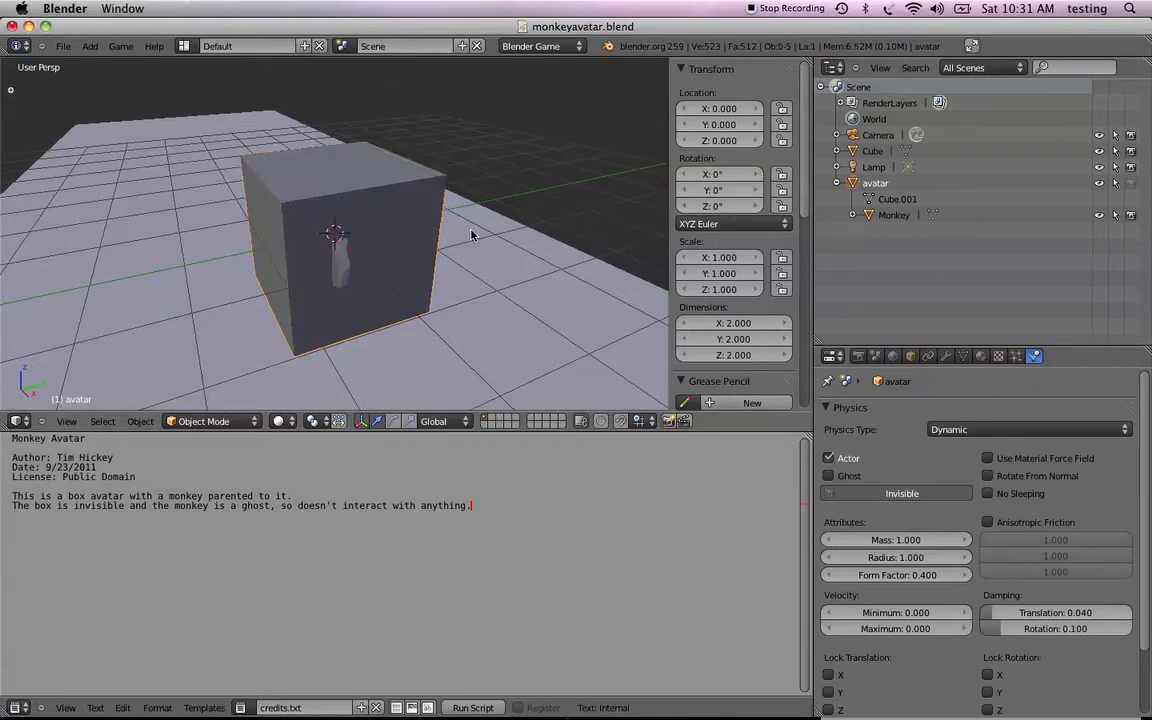
pyautogui.rightClick(388, 220)
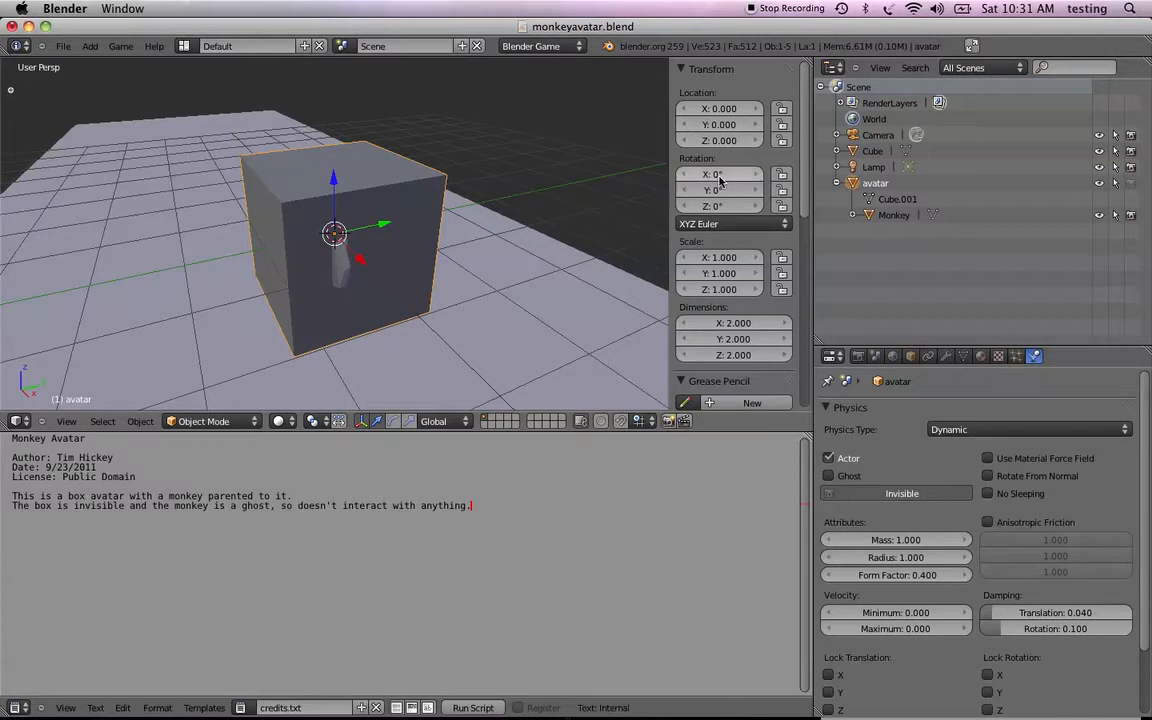
pyautogui.scroll(-7, 739, 250)
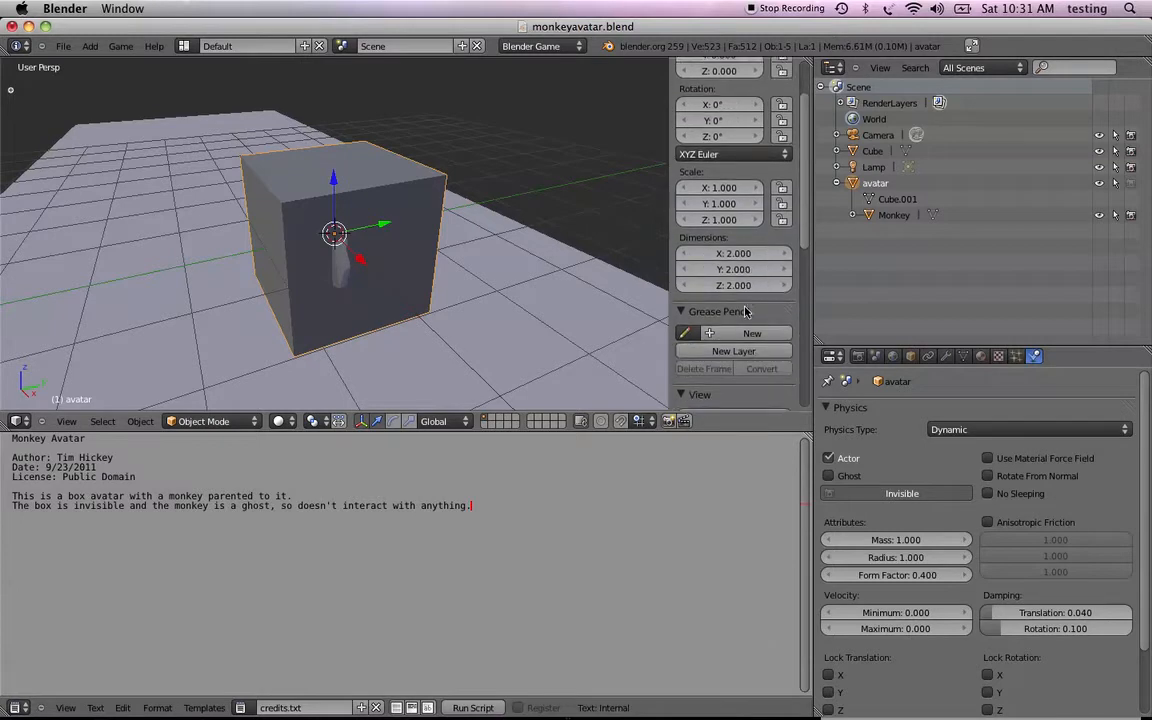
pyautogui.scroll(-3, 745, 311)
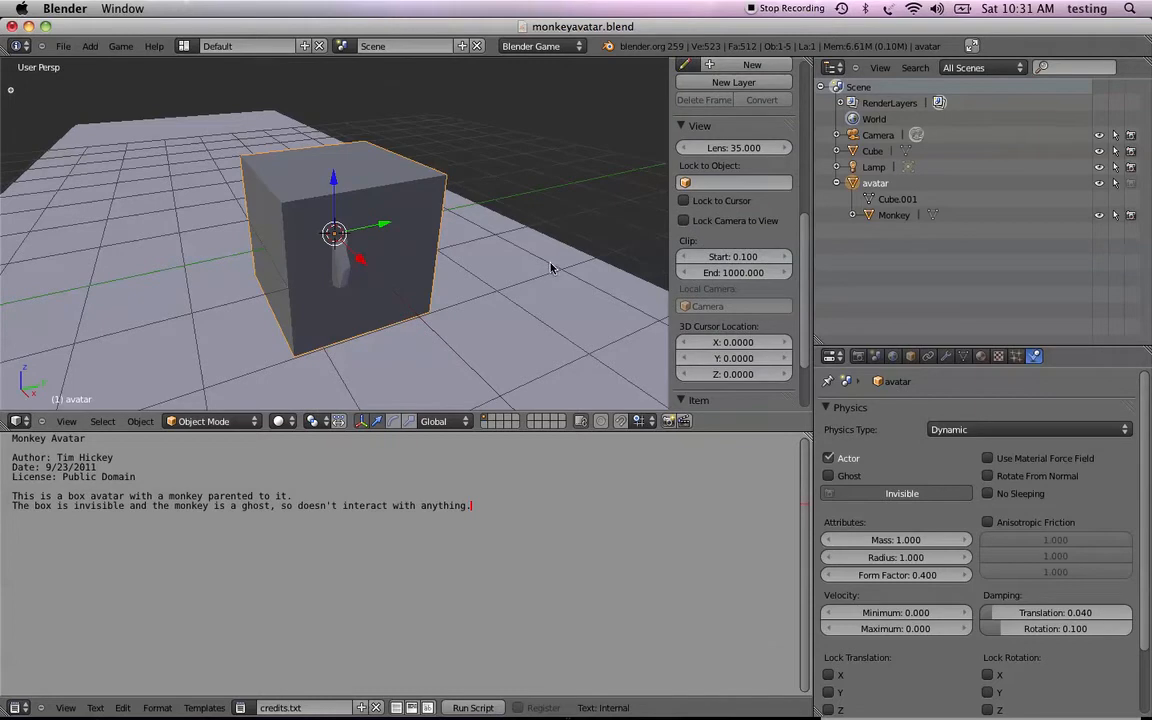
pyautogui.scroll(-2, 550, 268)
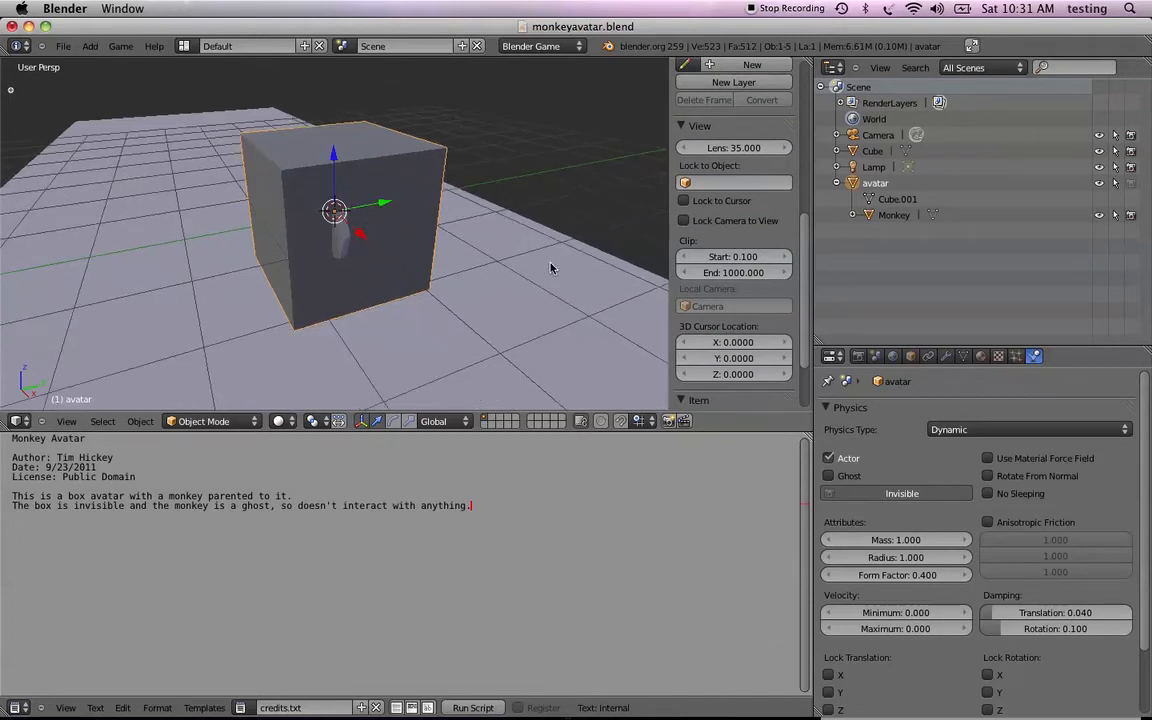
# Add a camera at the 3D cursor and rename it avatarcam.
pyautogui.click(89, 50)
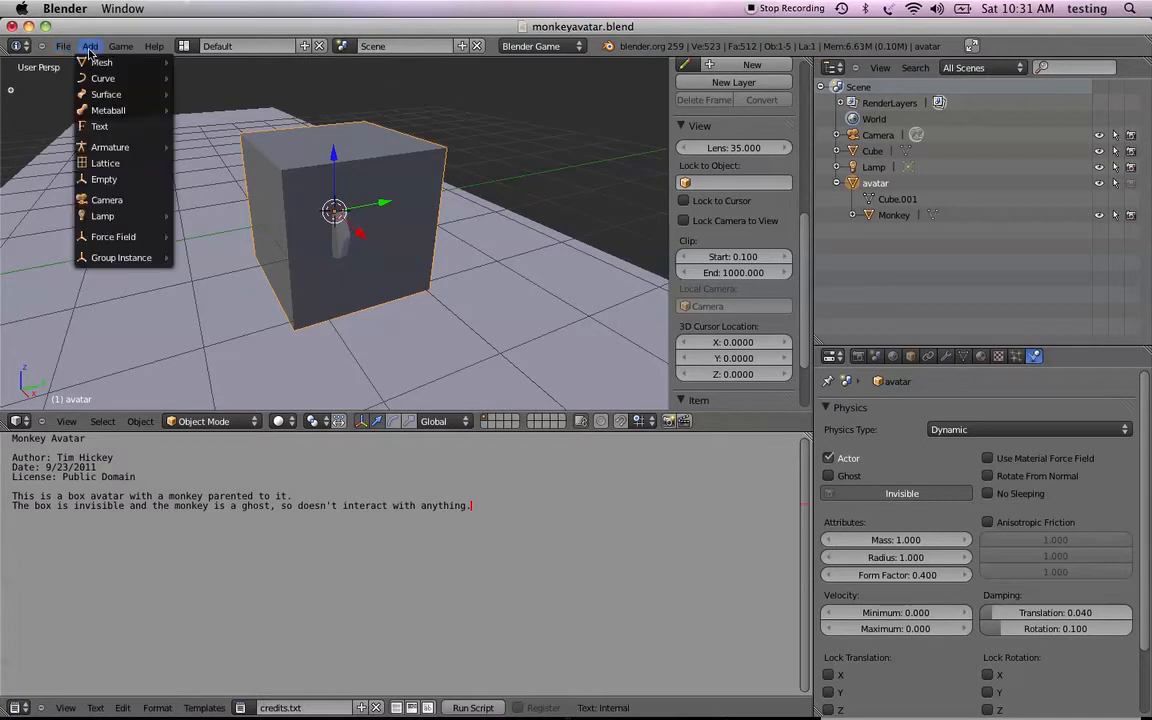
pyautogui.click(101, 206)
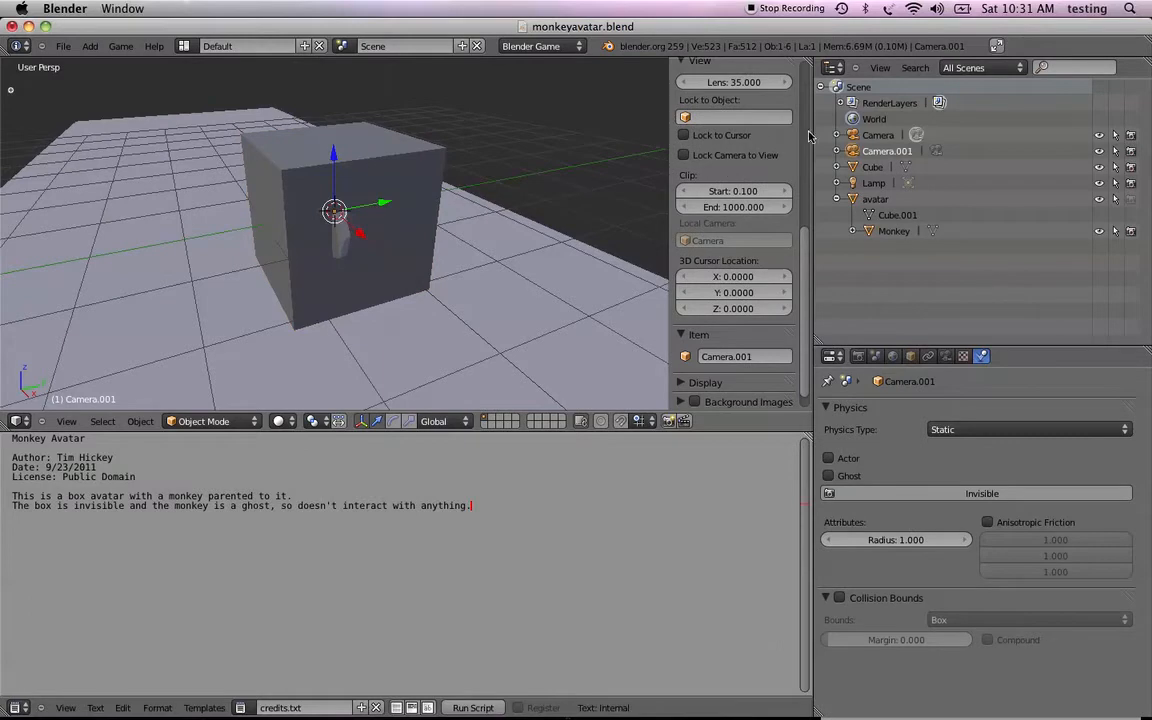
pyautogui.scroll(-1, 757, 141)
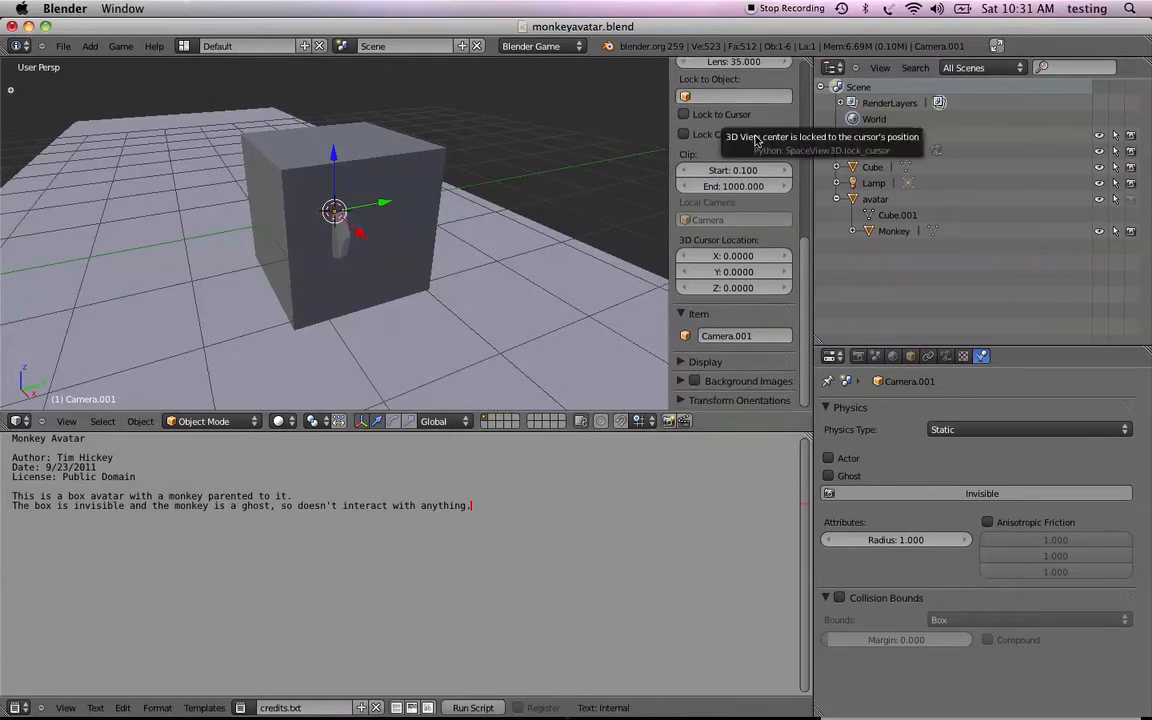
pyautogui.click(758, 340)
pyautogui.write('avatarcam')
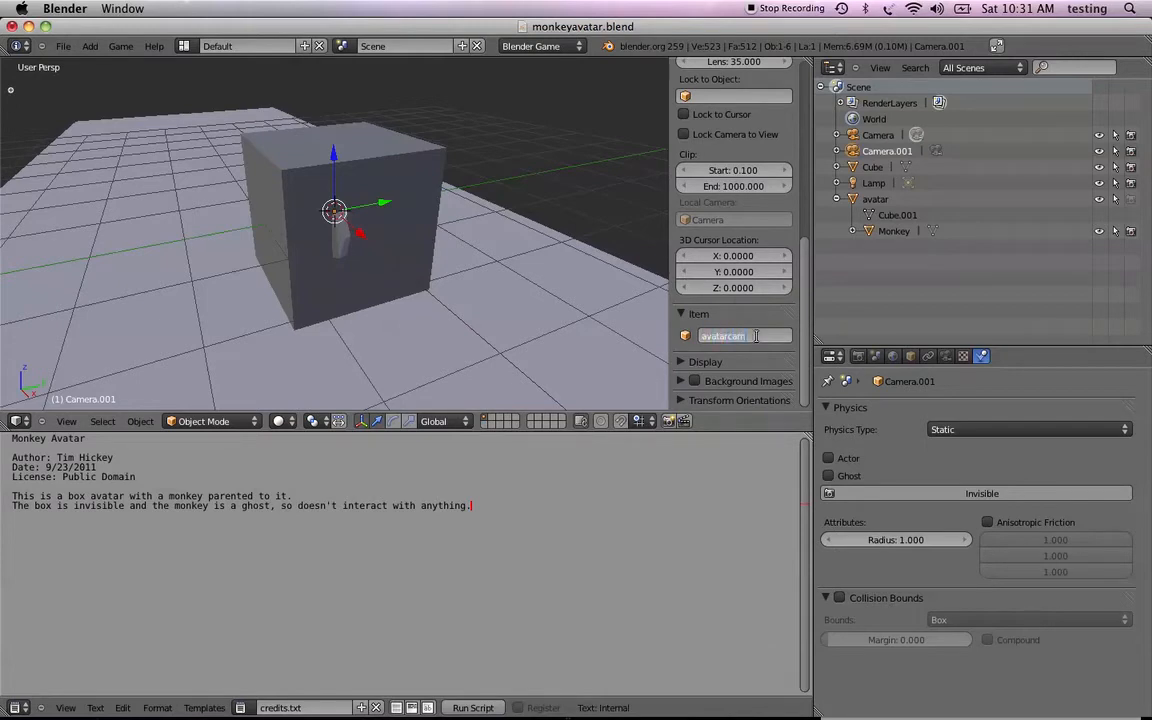
pyautogui.press('Return')
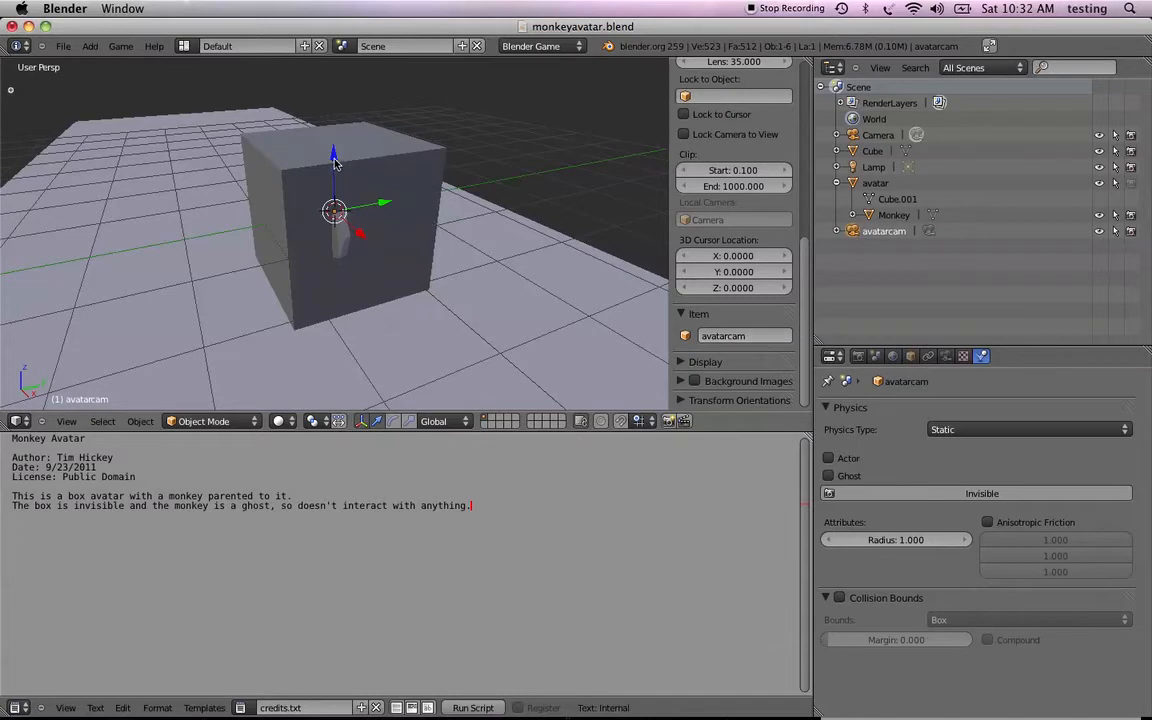
# Raise the avatarcam camera along the Z axis until it sits above the avatar box.
pyautogui.moveTo(335, 163); pyautogui.dragTo(314, 5)
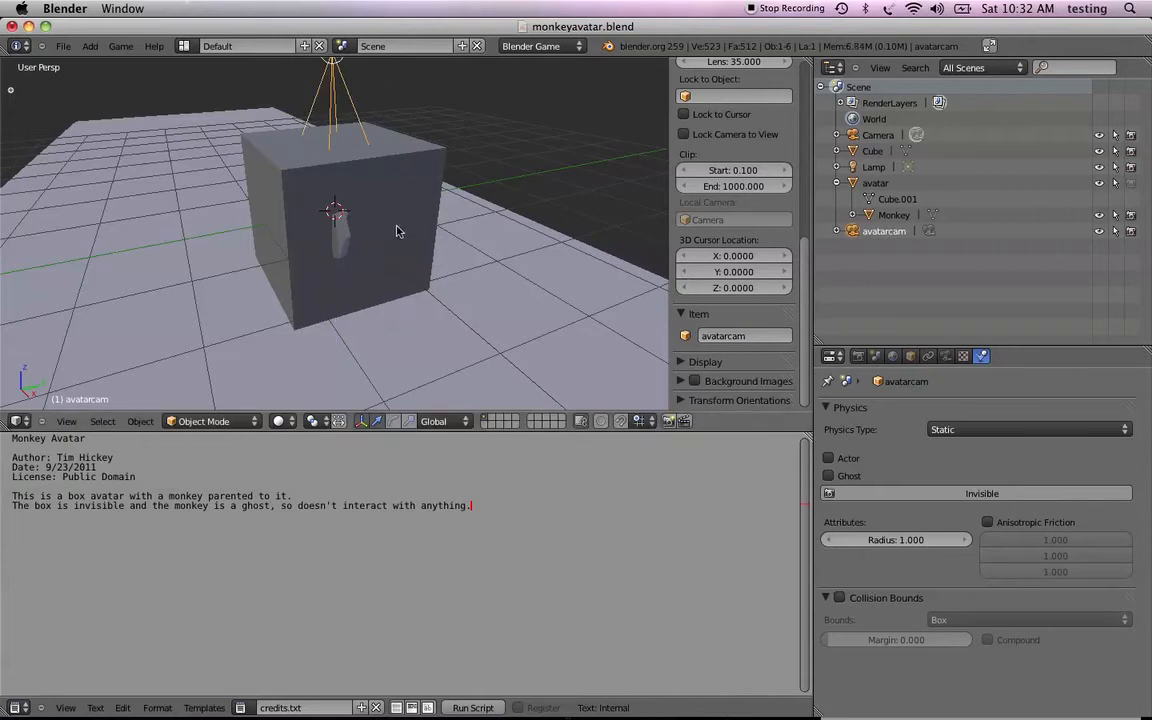
pyautogui.scroll(-5, 403, 238)
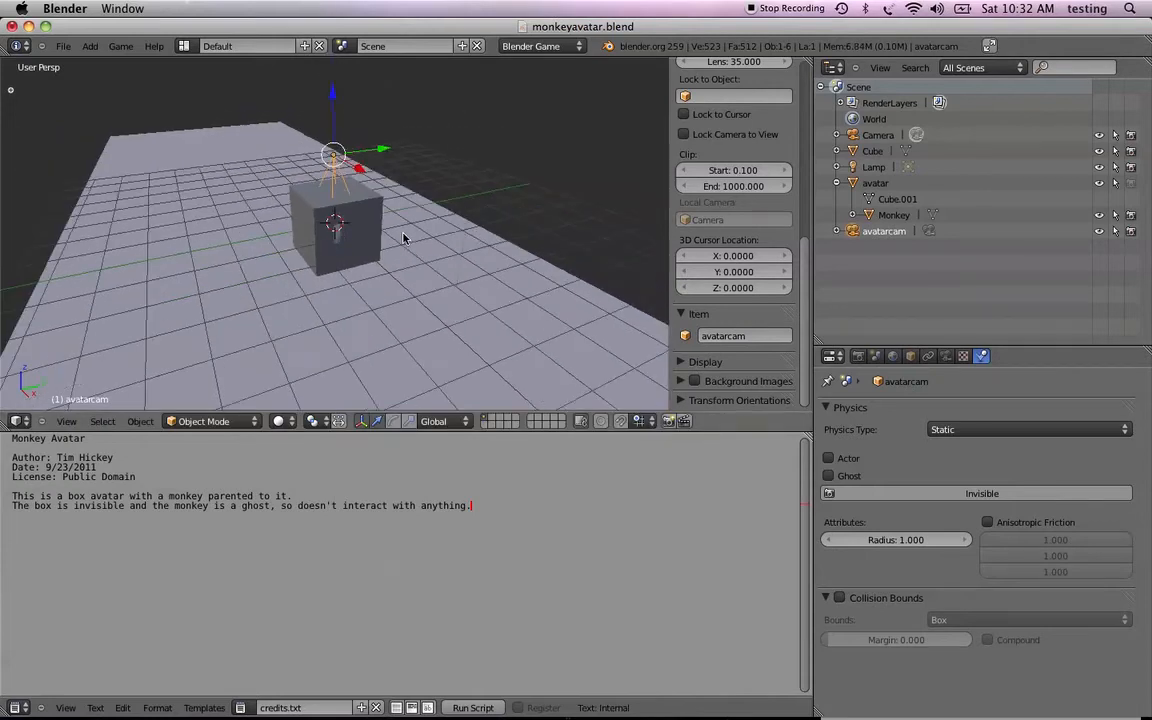
pyautogui.moveTo(335, 130); pyautogui.dragTo(333, 111)
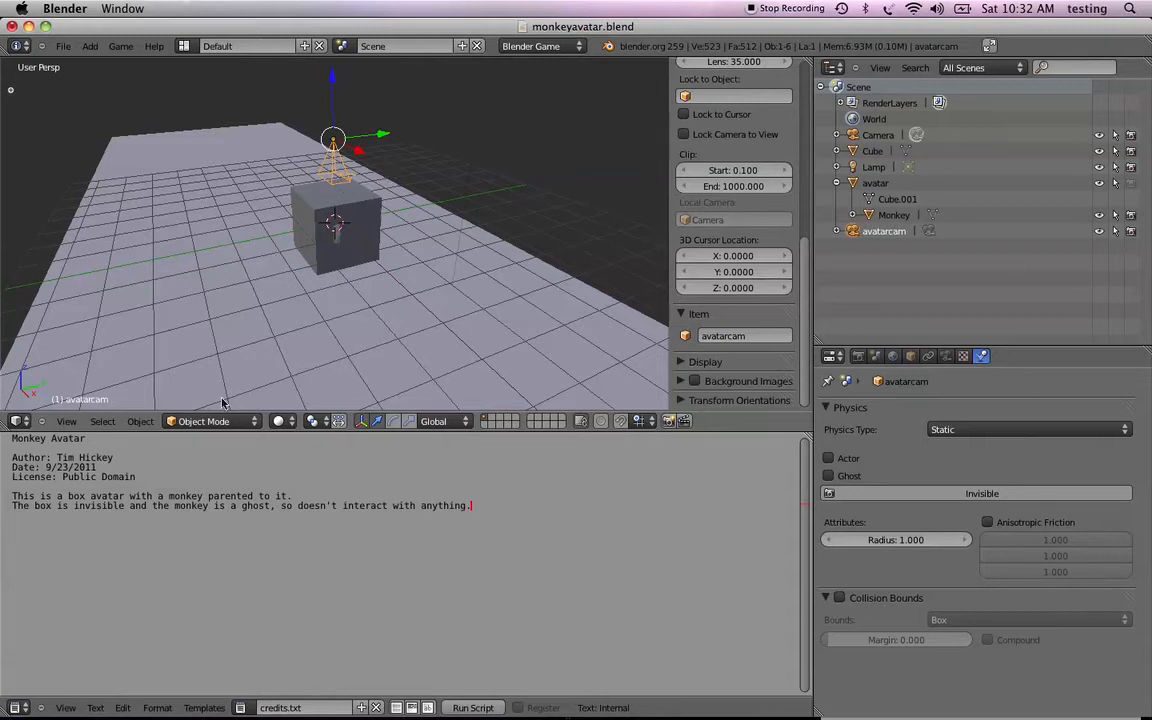
# Rotate avatarcam about the global X axis to face forward along Y, and reposition it slightly above and behind the avatar box.
pyautogui.press('r')
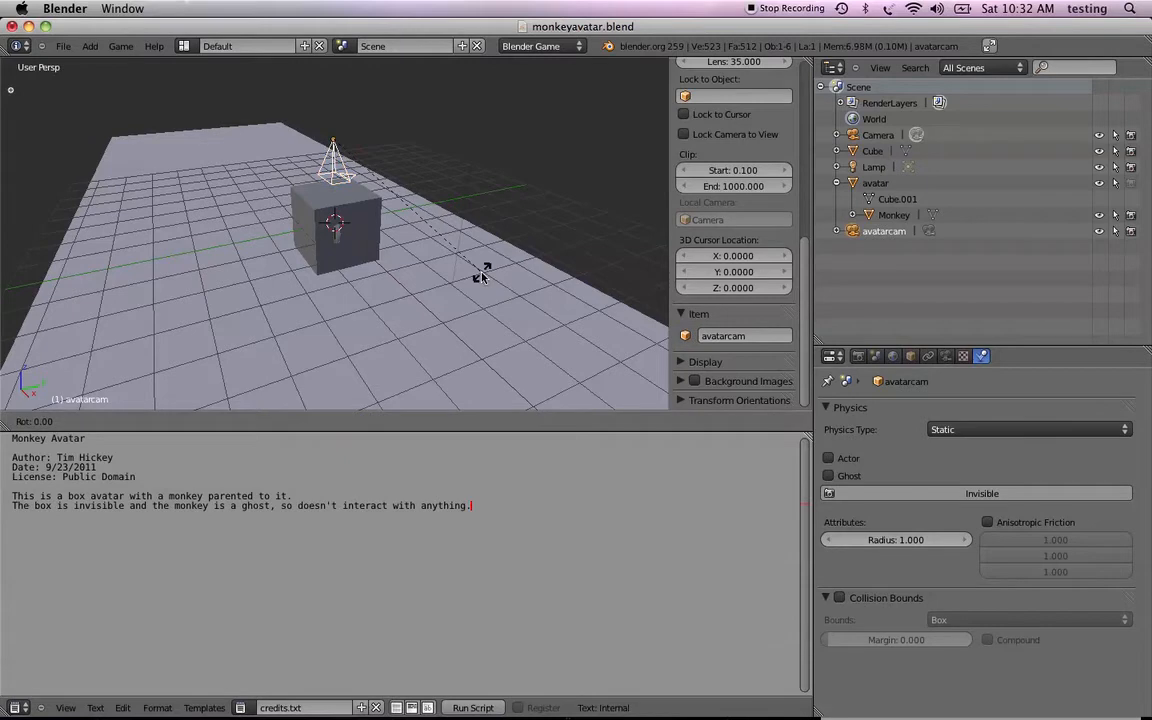
pyautogui.press('x')
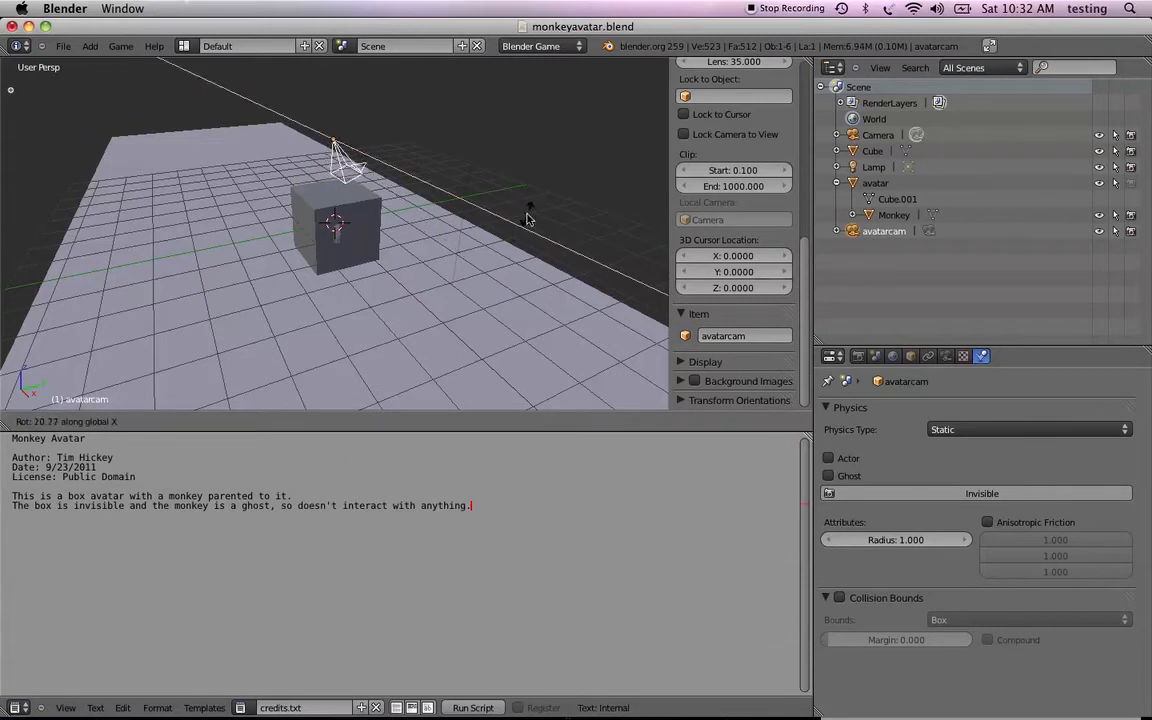
pyautogui.click(378, 88)
pyautogui.moveTo(335, 84); pyautogui.dragTo(316, 110)
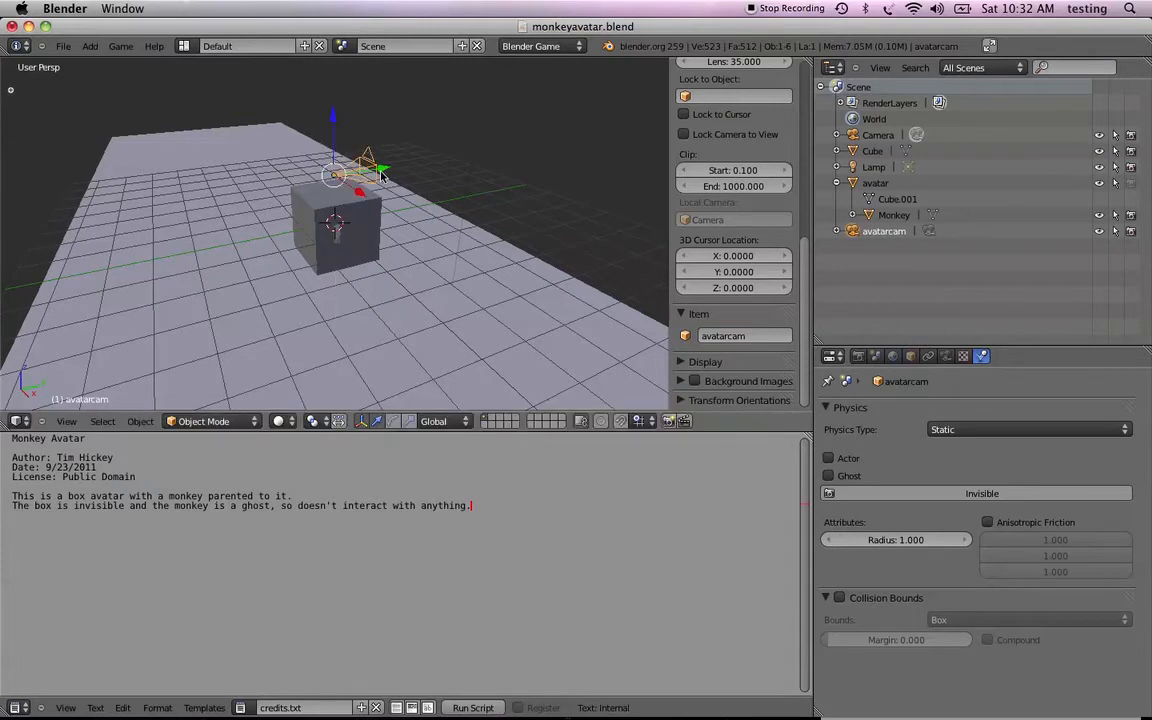
pyautogui.moveTo(382, 170); pyautogui.dragTo(318, 180)
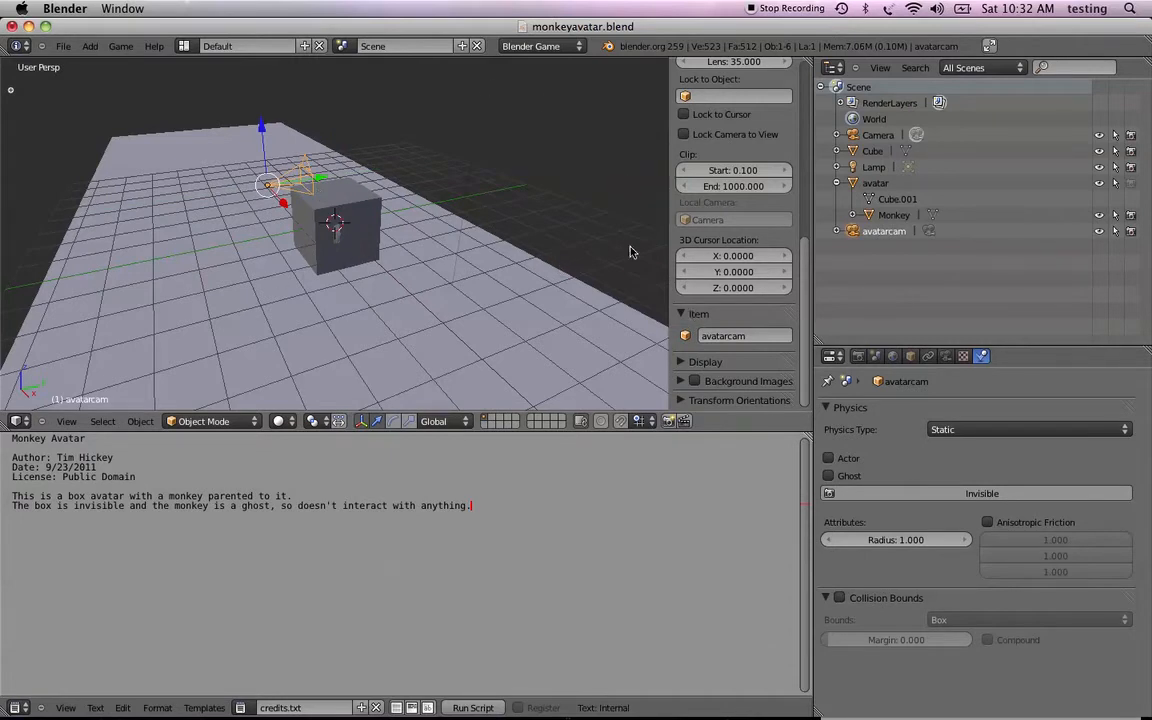
# Change the Outliner area into a 3D View and set avatarcam as that view's active camera.
pyautogui.click(833, 70)
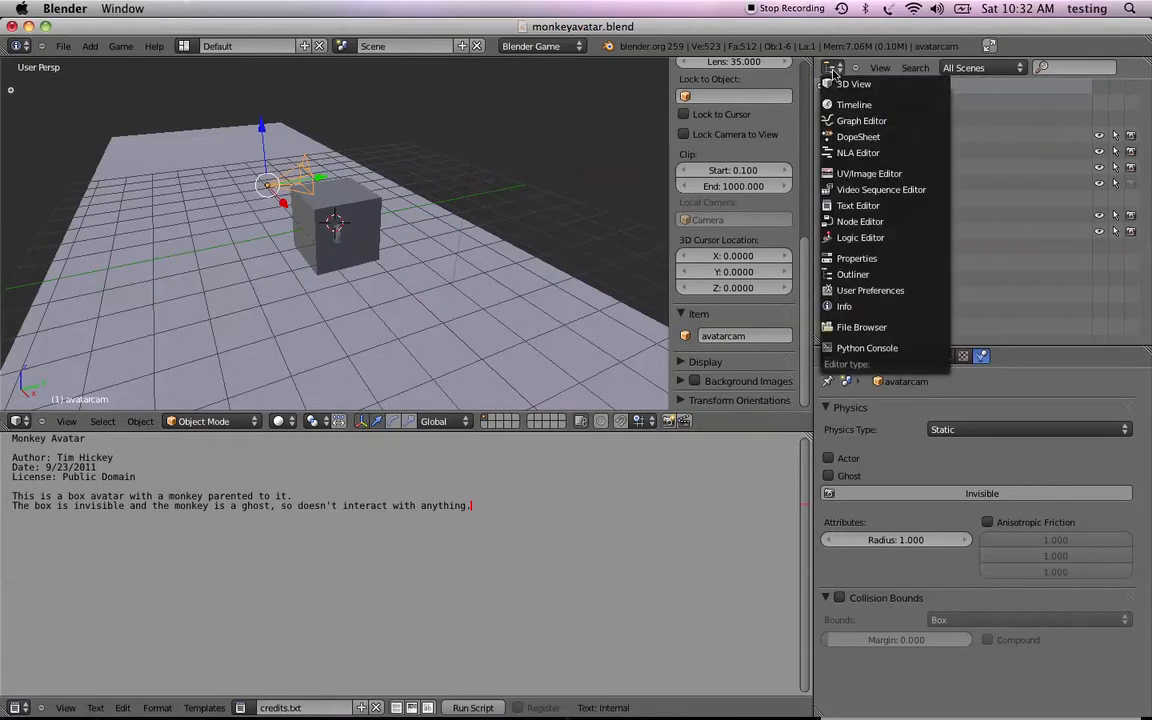
pyautogui.click(841, 86)
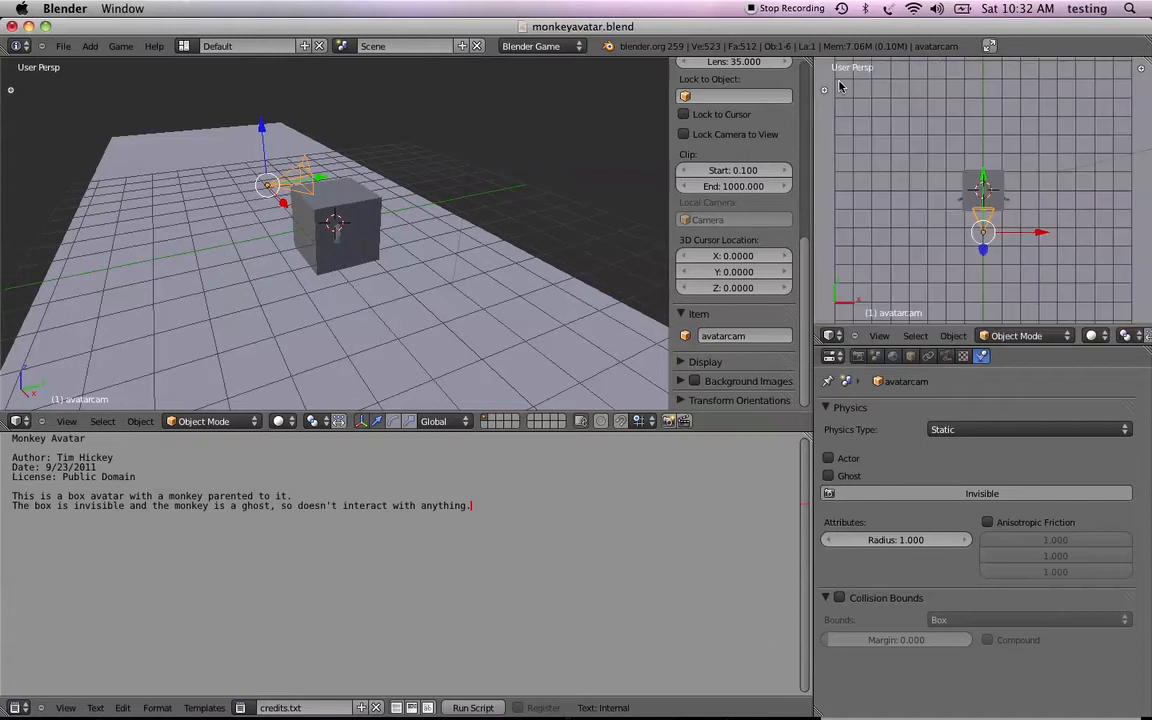
pyautogui.click(880, 337)
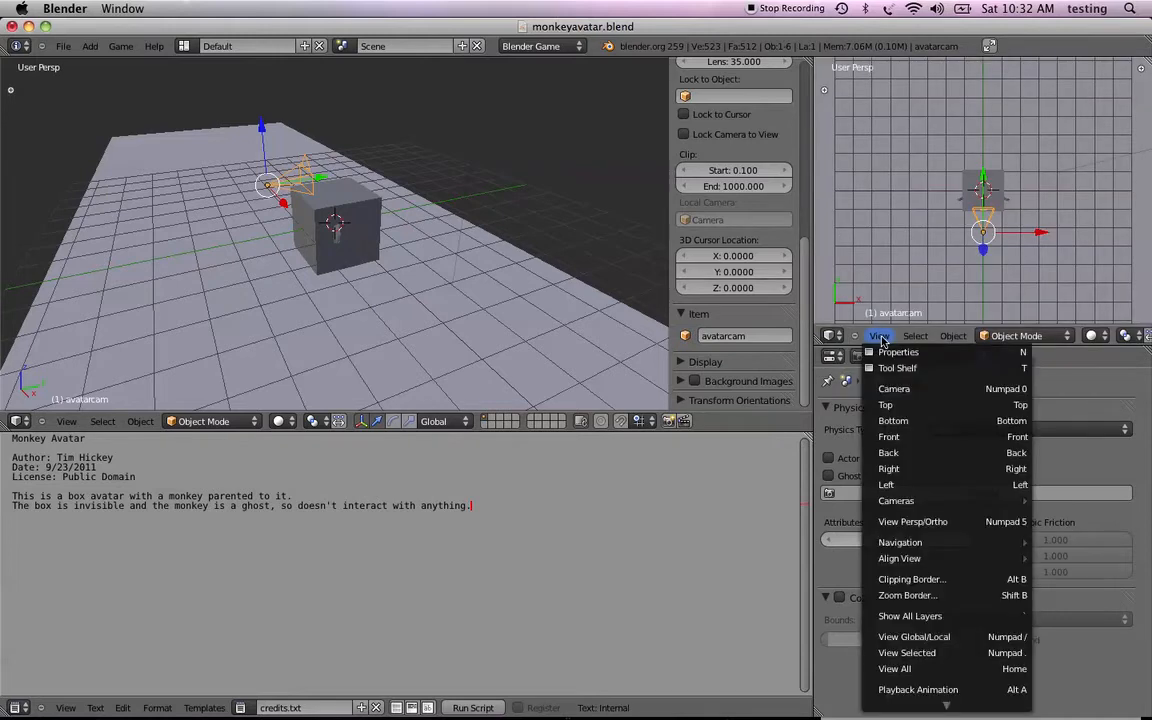
pyautogui.moveTo(890, 500)
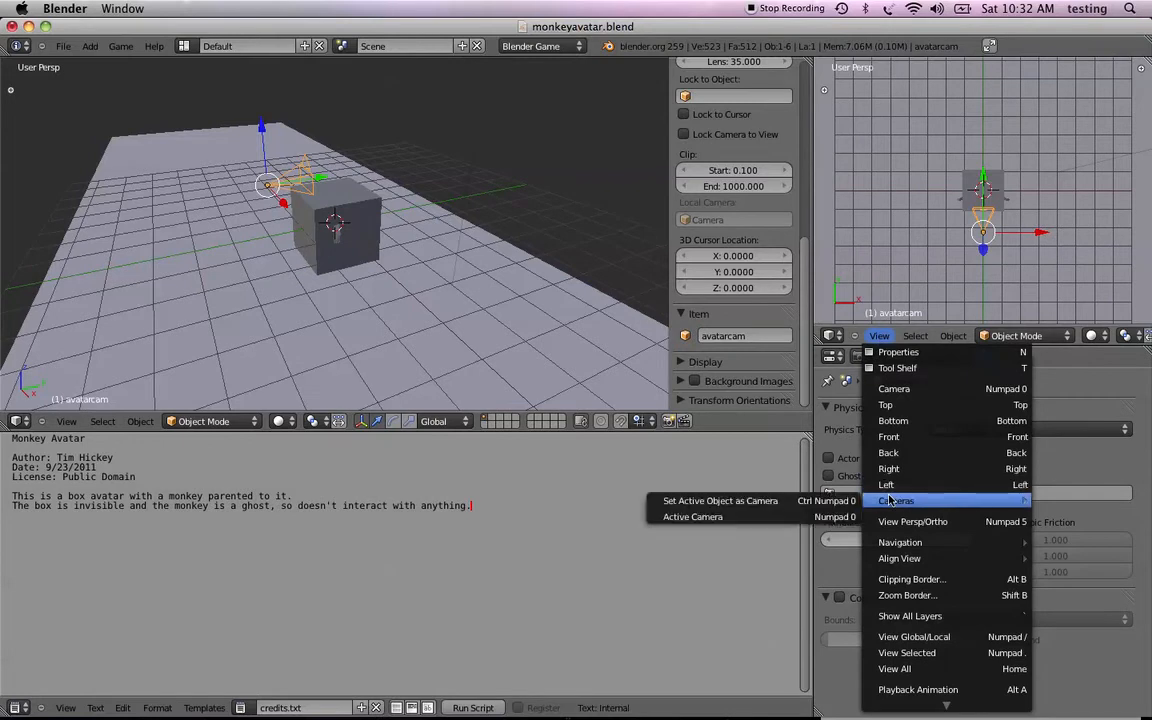
pyautogui.click(762, 502)
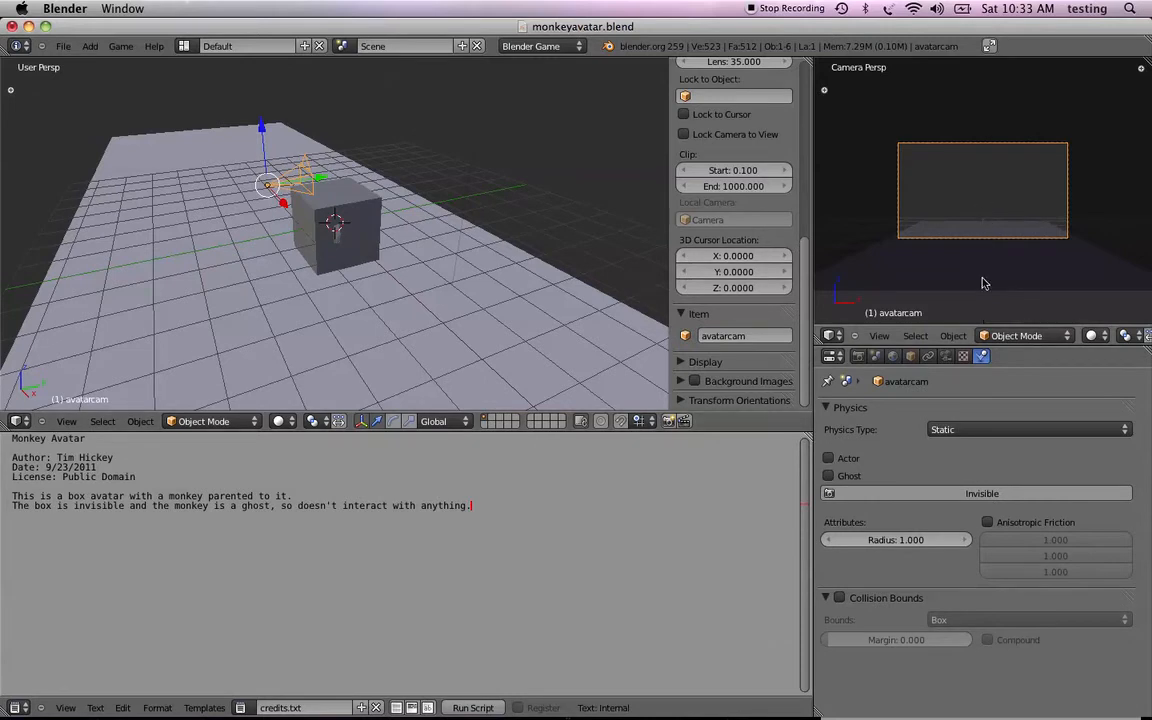
# Set the game's standalone player framing to Extend in the render settings.
pyautogui.click(858, 357)
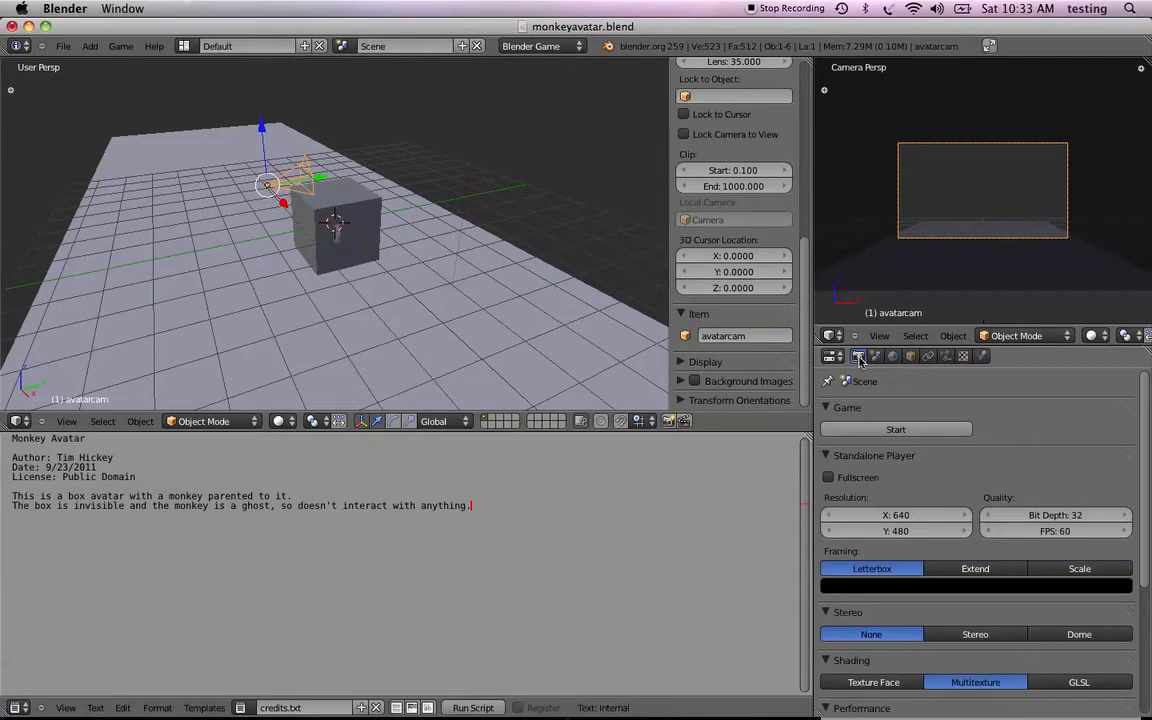
pyautogui.click(977, 569)
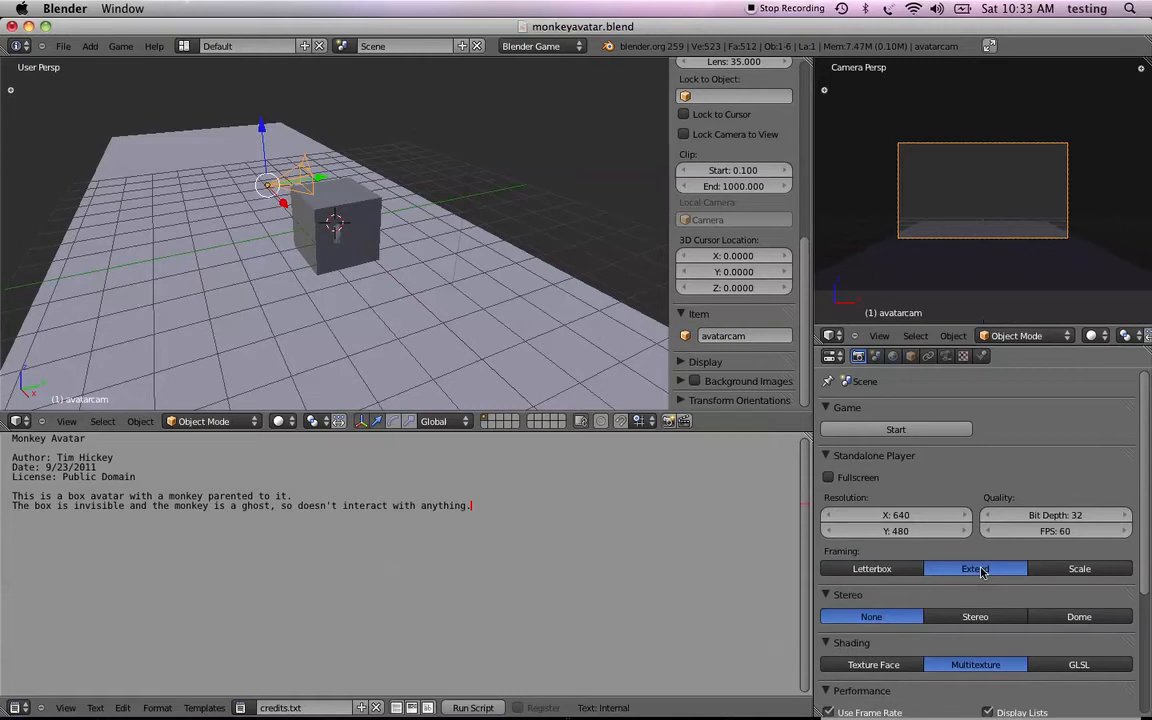
# Switch the standalone player framing to Letterbox and run the game briefly in the camera view.
pyautogui.click(878, 569)
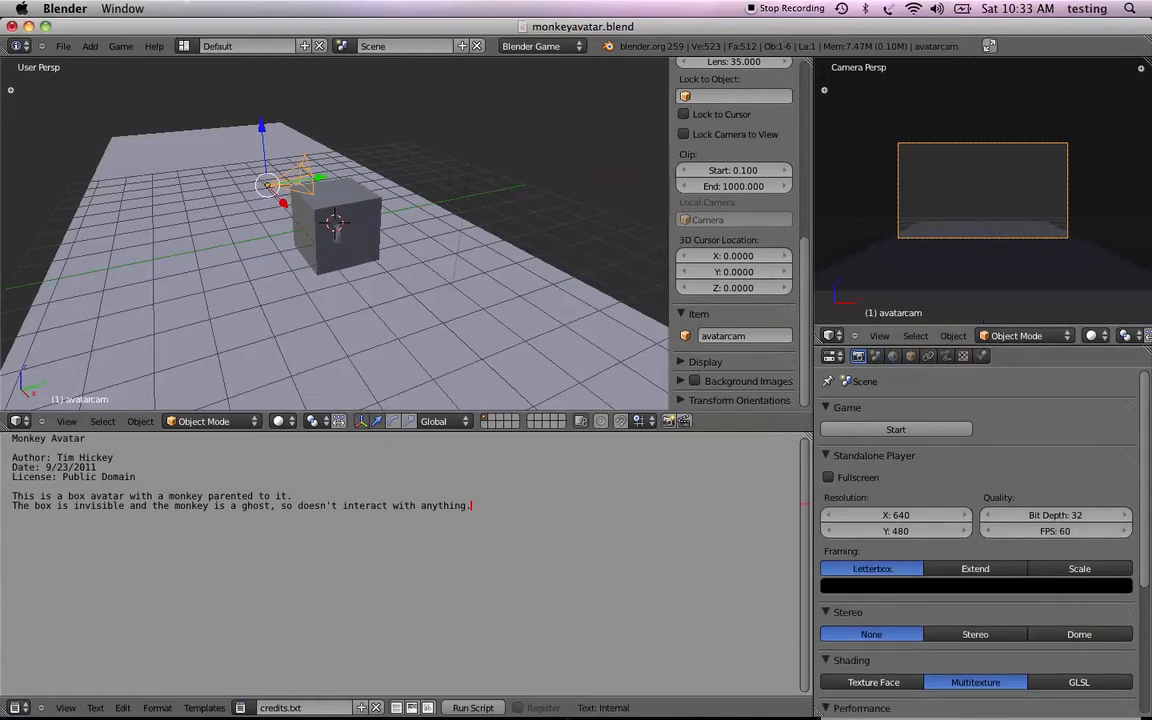
pyautogui.press('p')
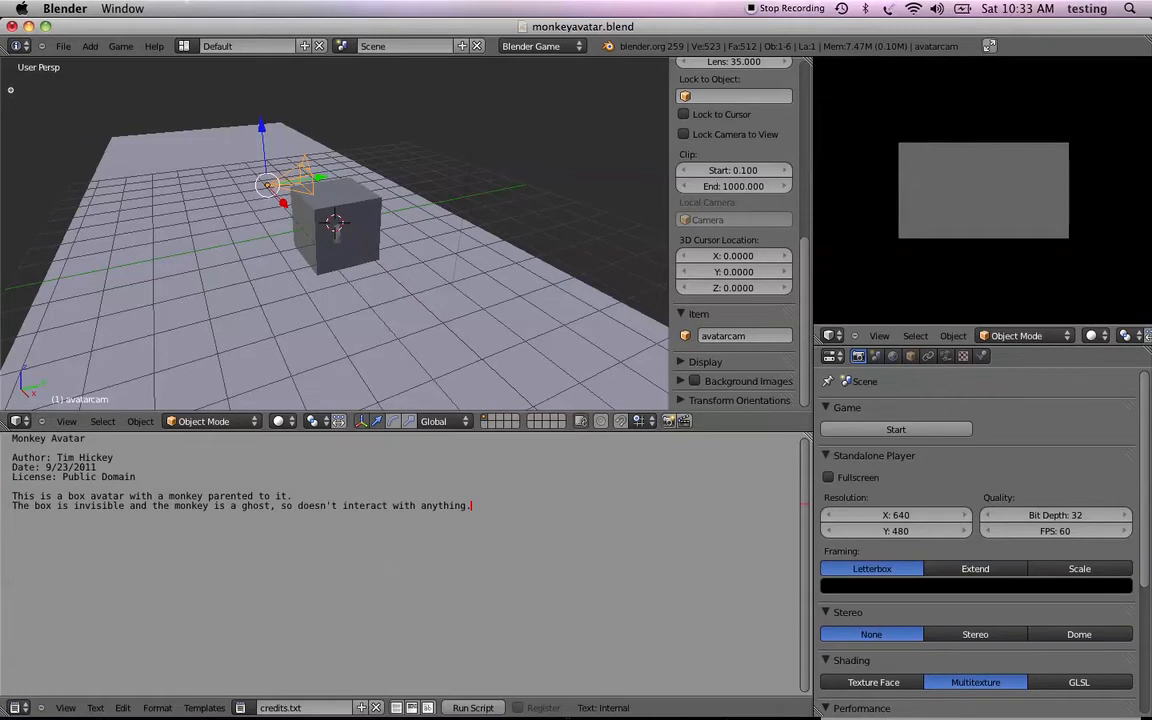
pyautogui.press('Escape')
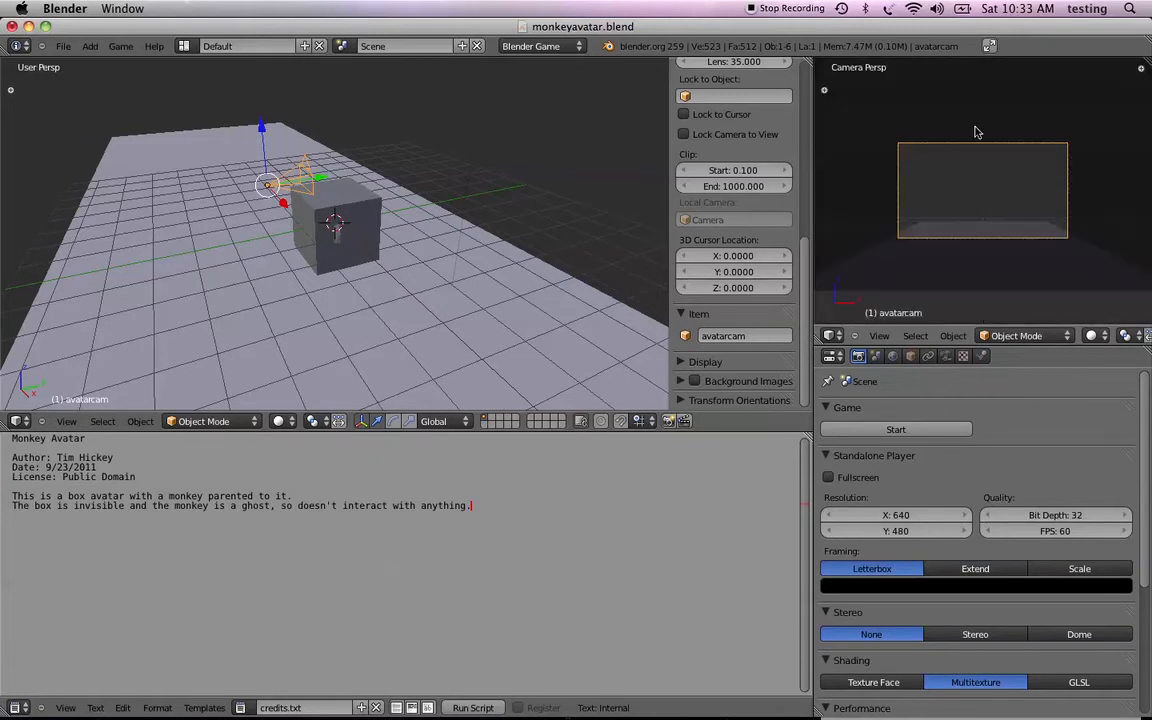
# Set the standalone player framing to Extend and test-run the game in the camera view.
pyautogui.click(968, 569)
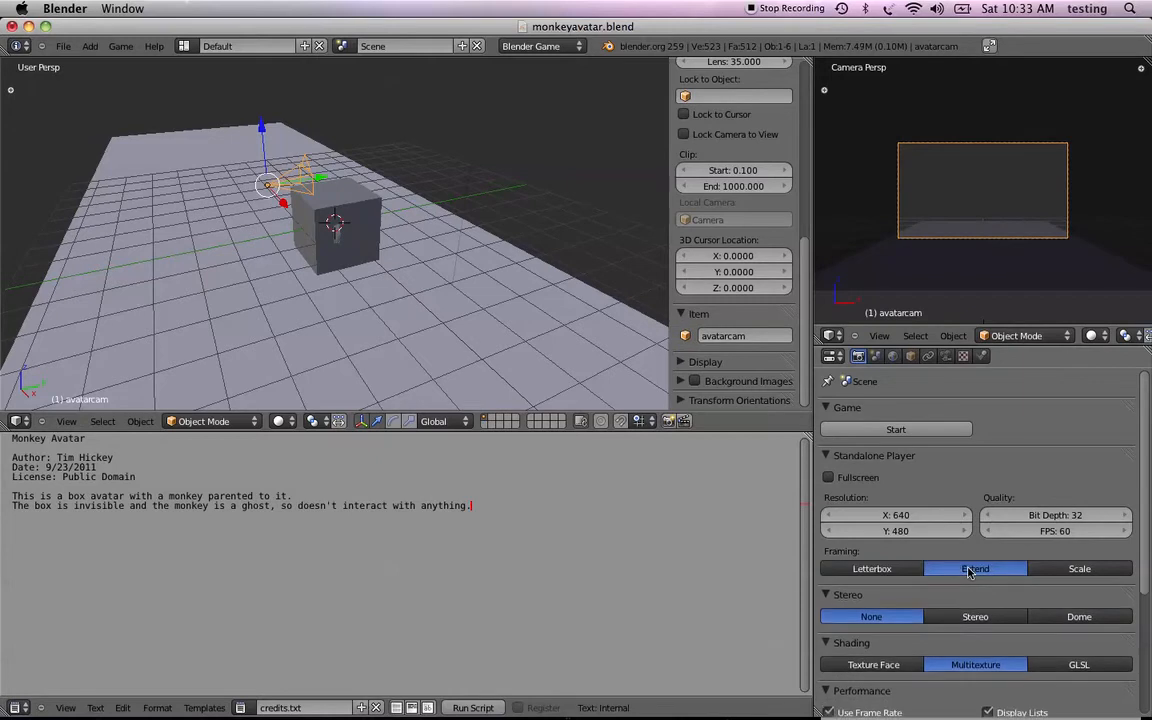
pyautogui.press('p')
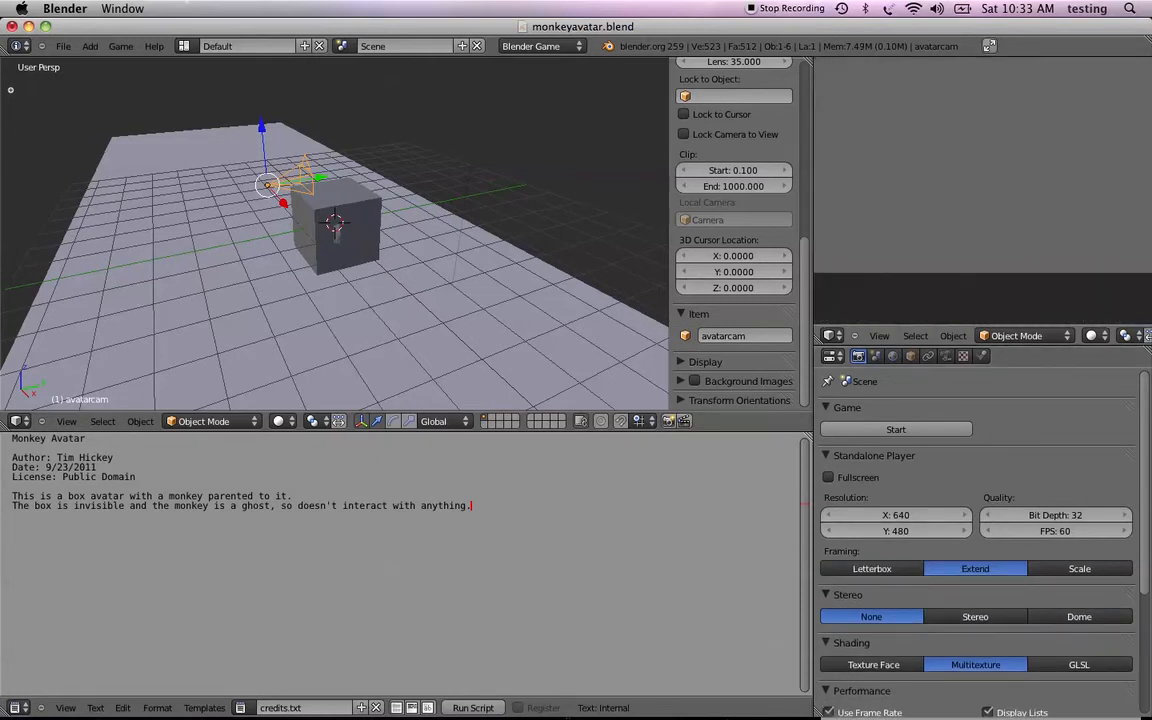
pyautogui.press('Escape')
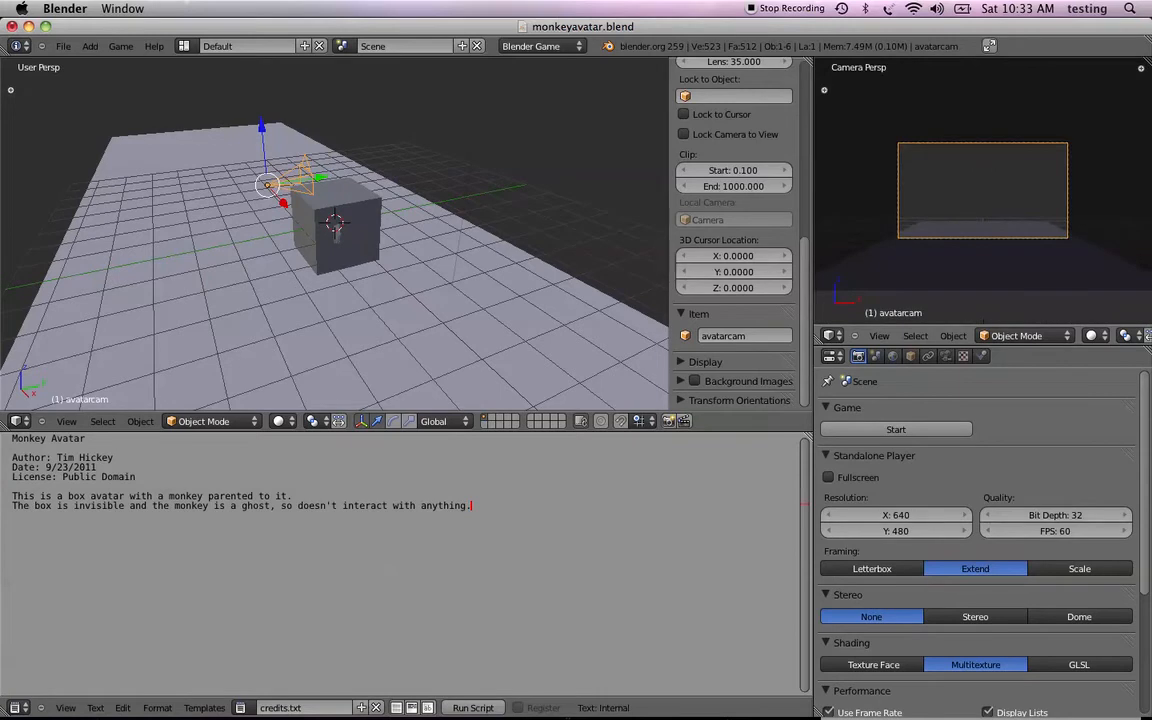
pyautogui.press('p')
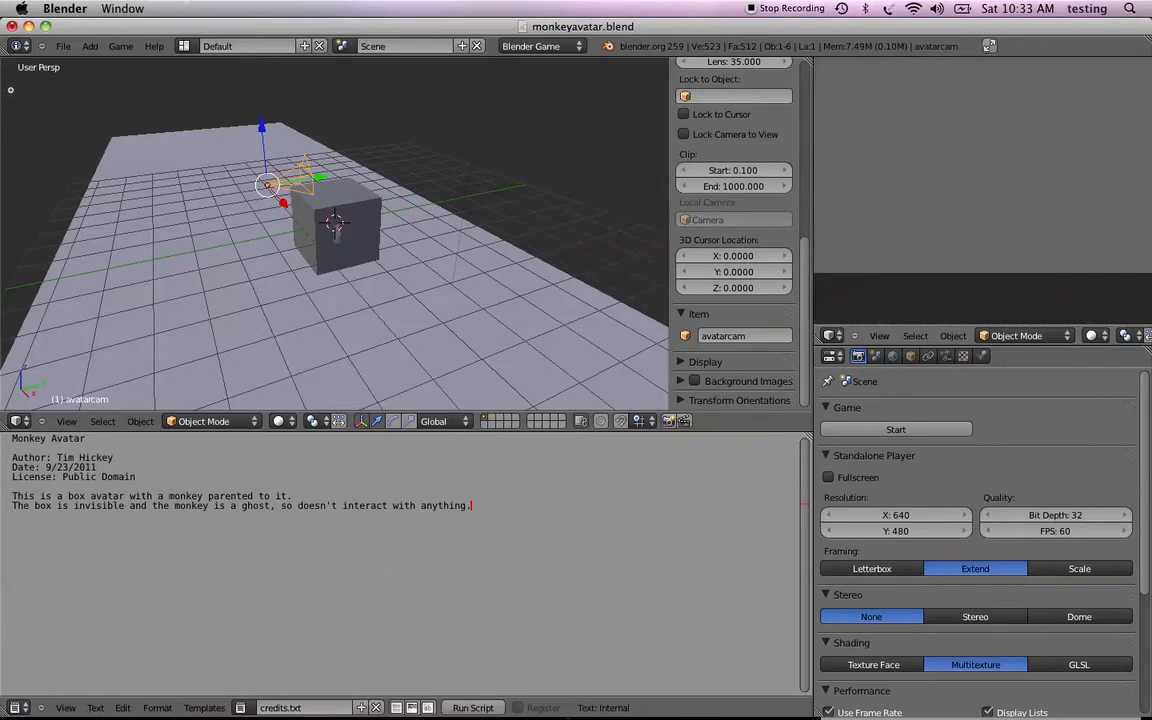
pyautogui.press('Escape')
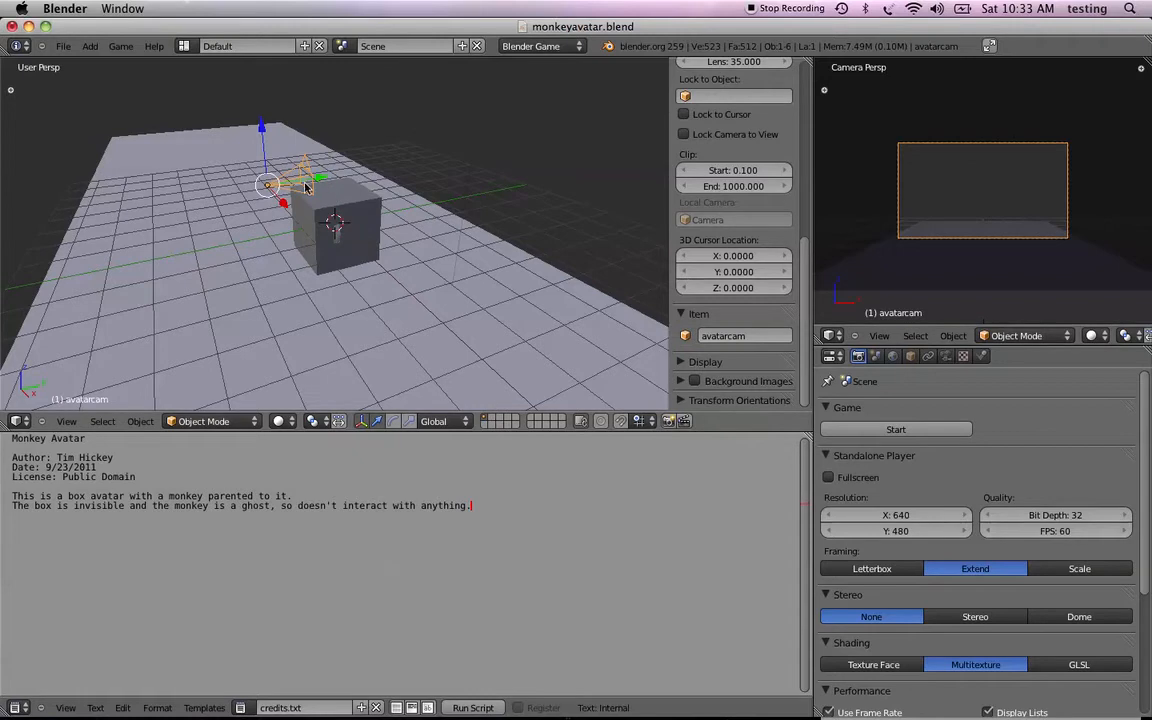
# Parent avatarcam to the avatar box using the Object parenting option.
pyautogui.rightClick(370, 209)
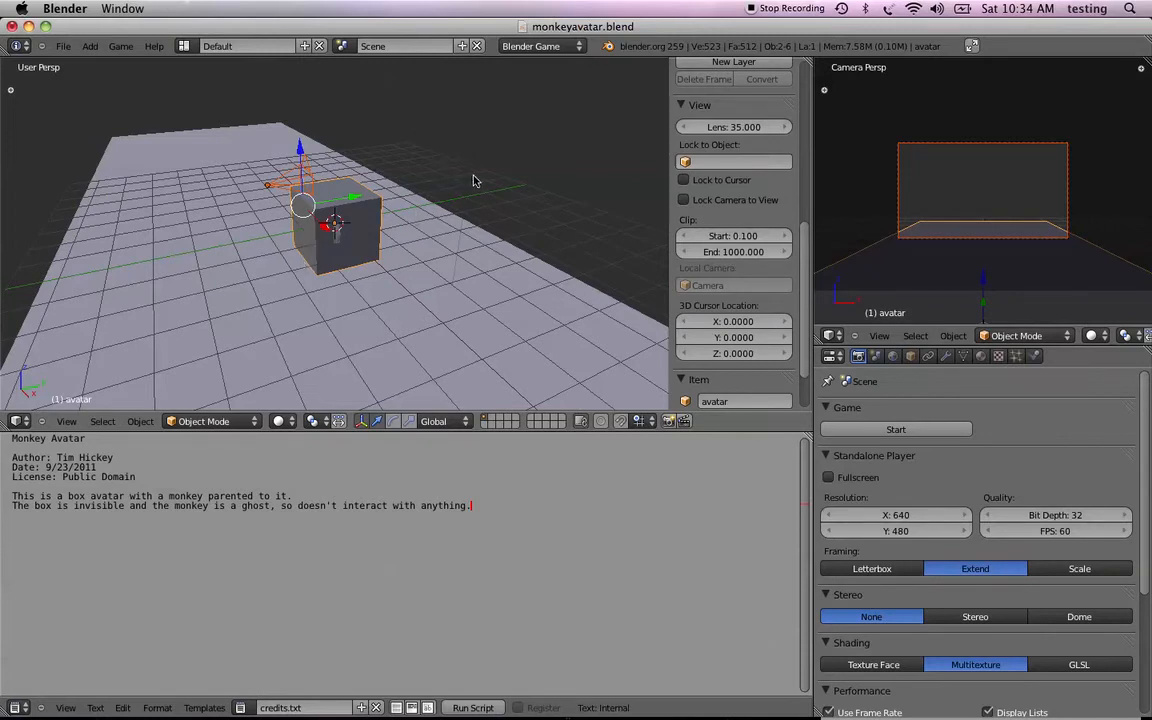
pyautogui.hotkey('ctrl', 'p')
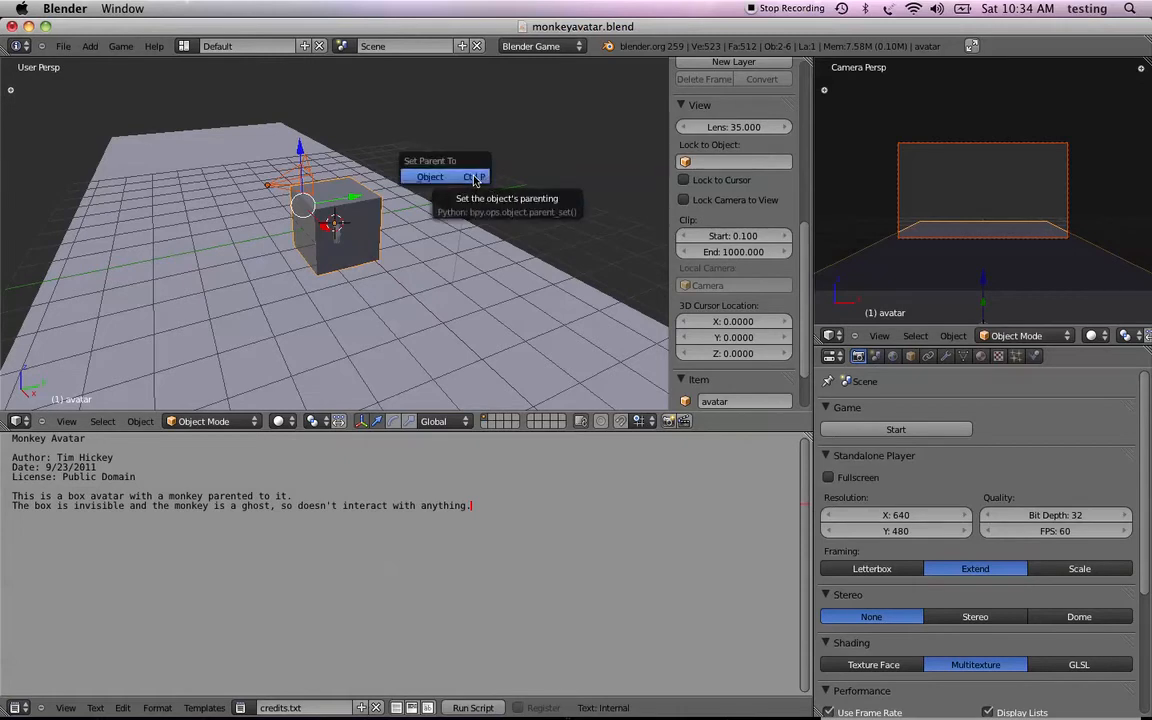
pyautogui.click(448, 178)
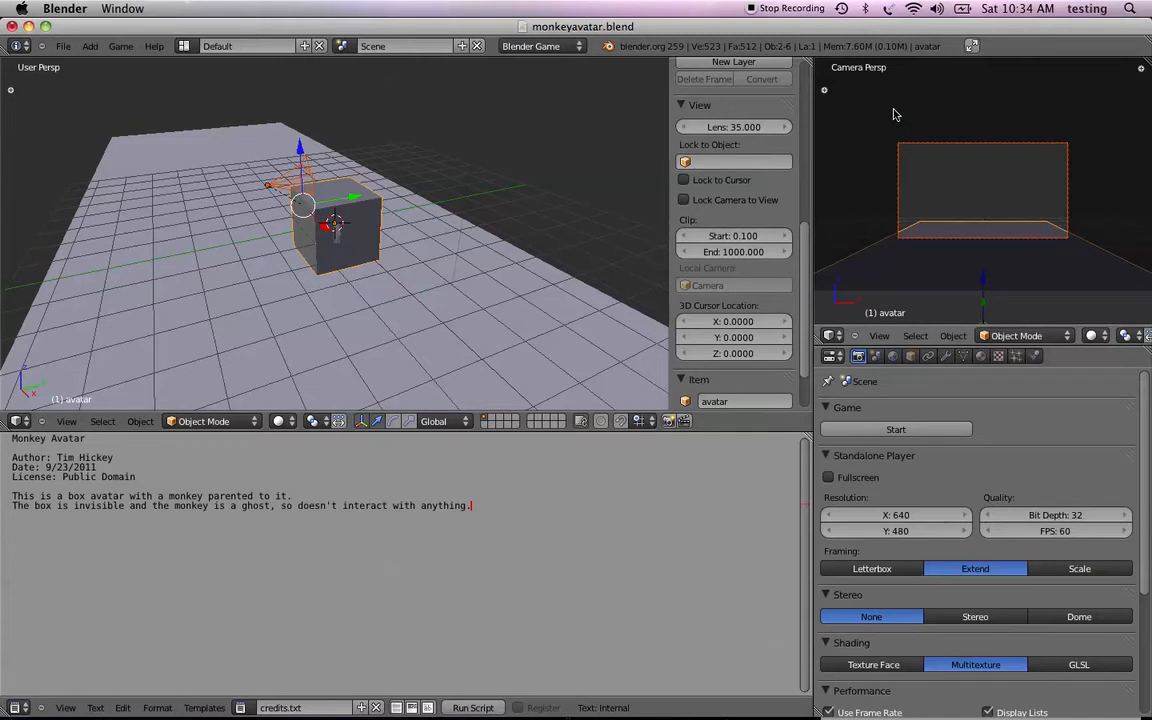
# Run the game from the camera view and turn the avatar both ways to check how avatarcam follows.
pyautogui.press('p')
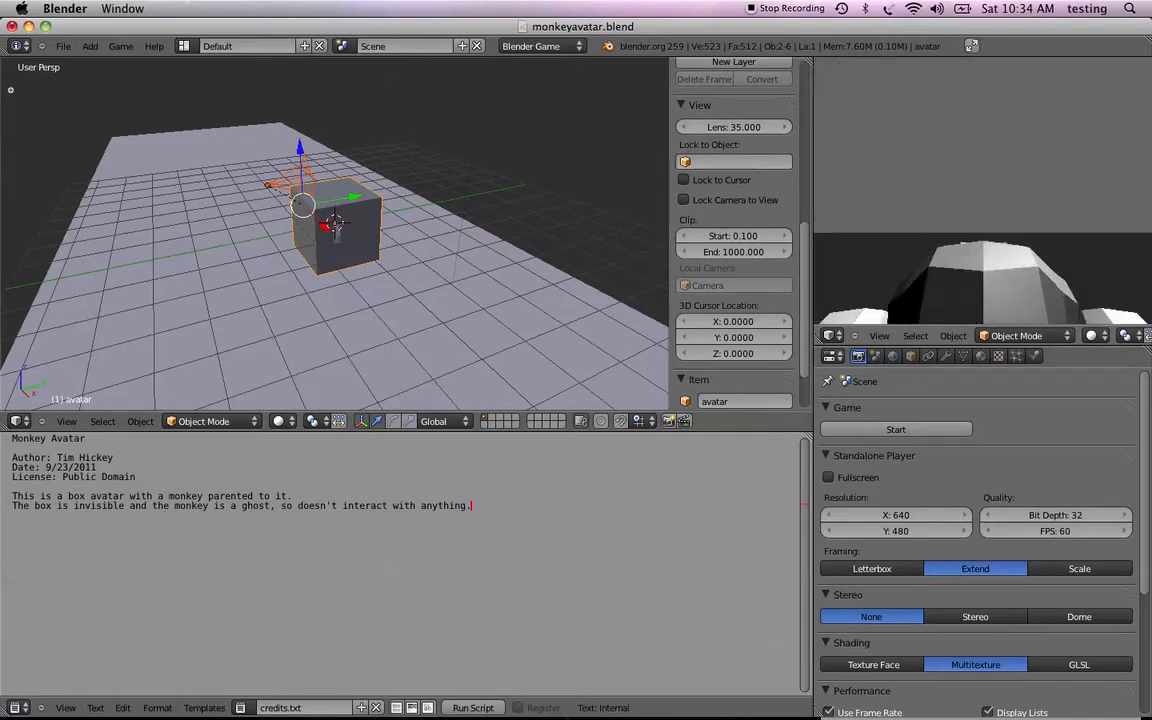
pyautogui.press('Left')
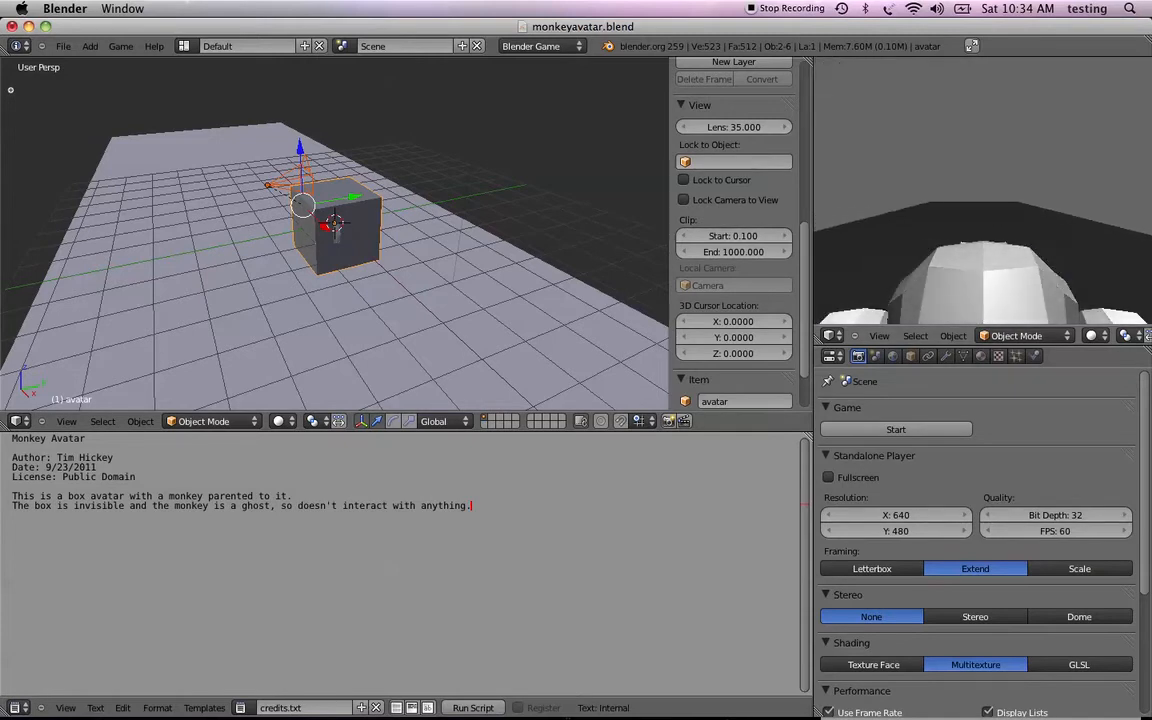
pyautogui.press('Left')
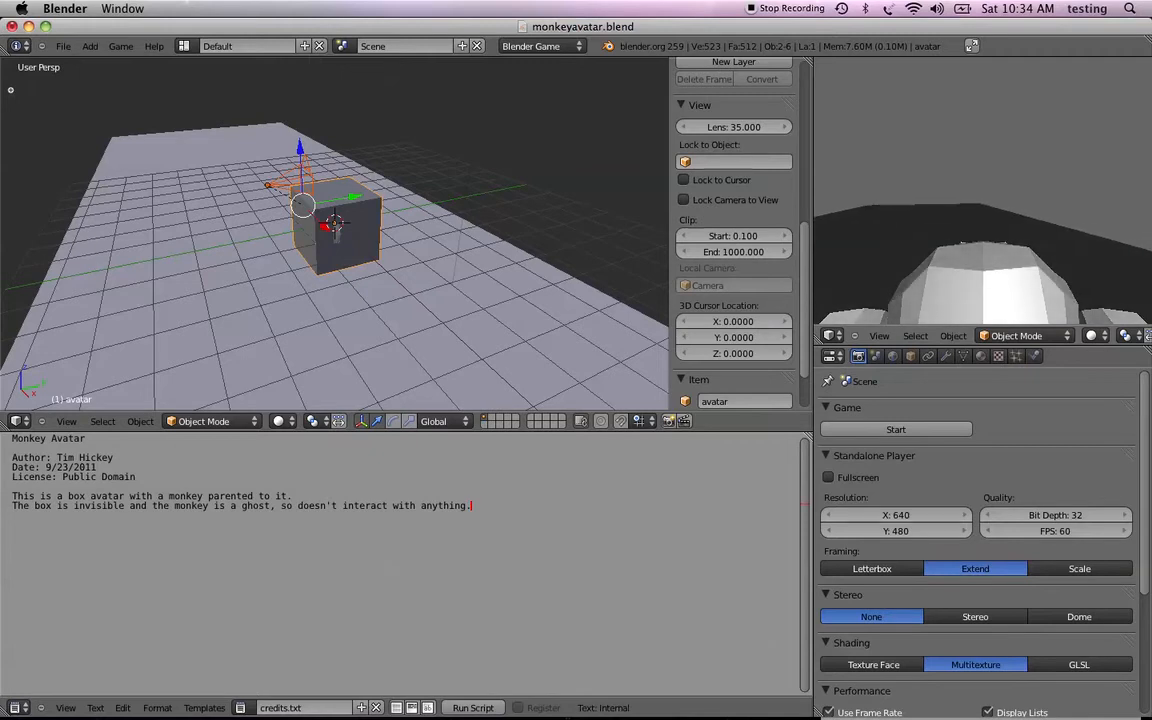
pyautogui.press('Left')
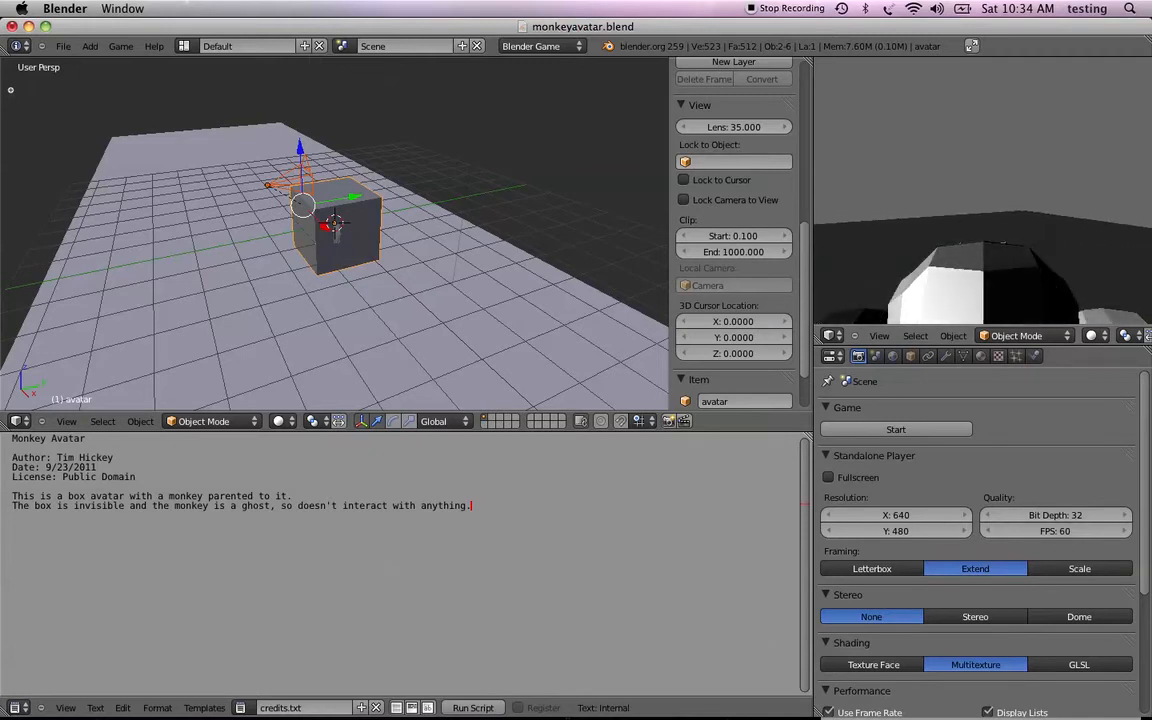
pyautogui.press('Left')
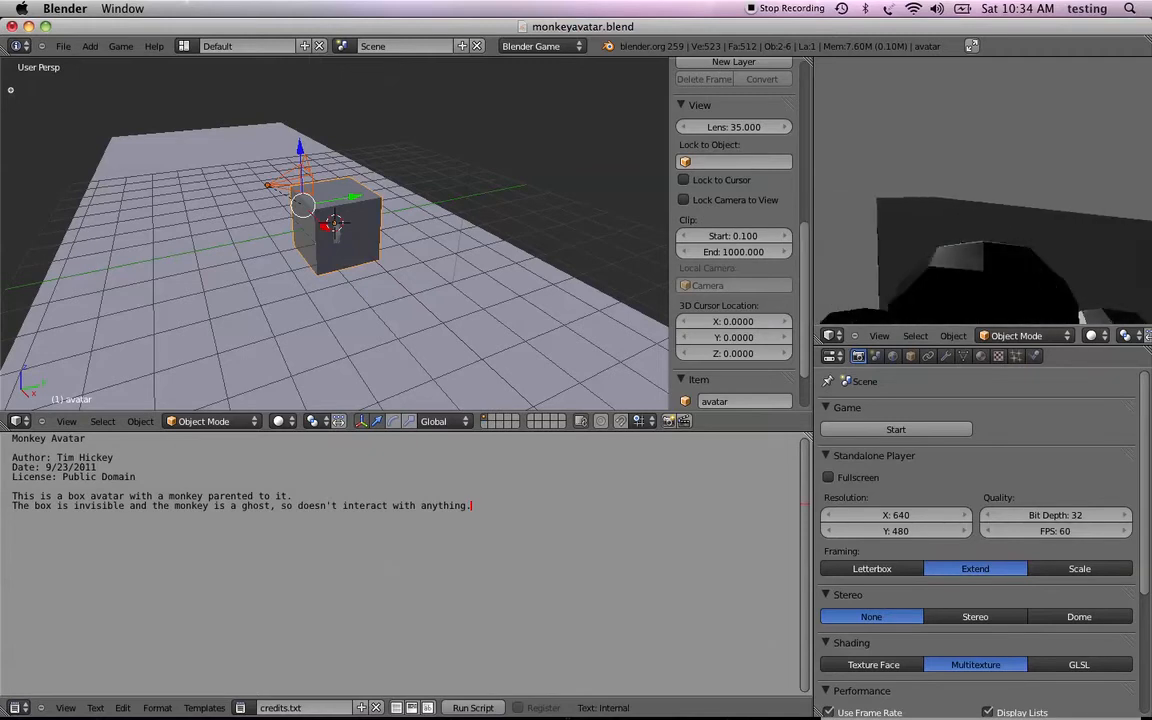
pyautogui.press('Right')
pyautogui.press('Right')
pyautogui.press('Right')
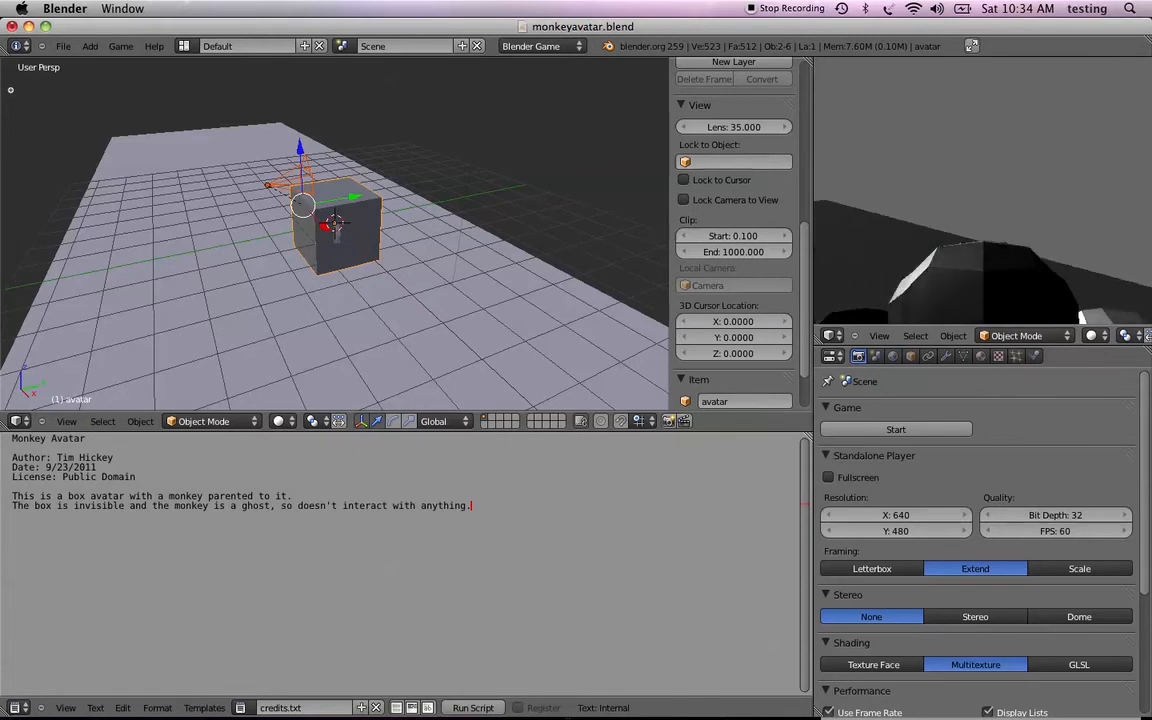
pyautogui.press('Escape')
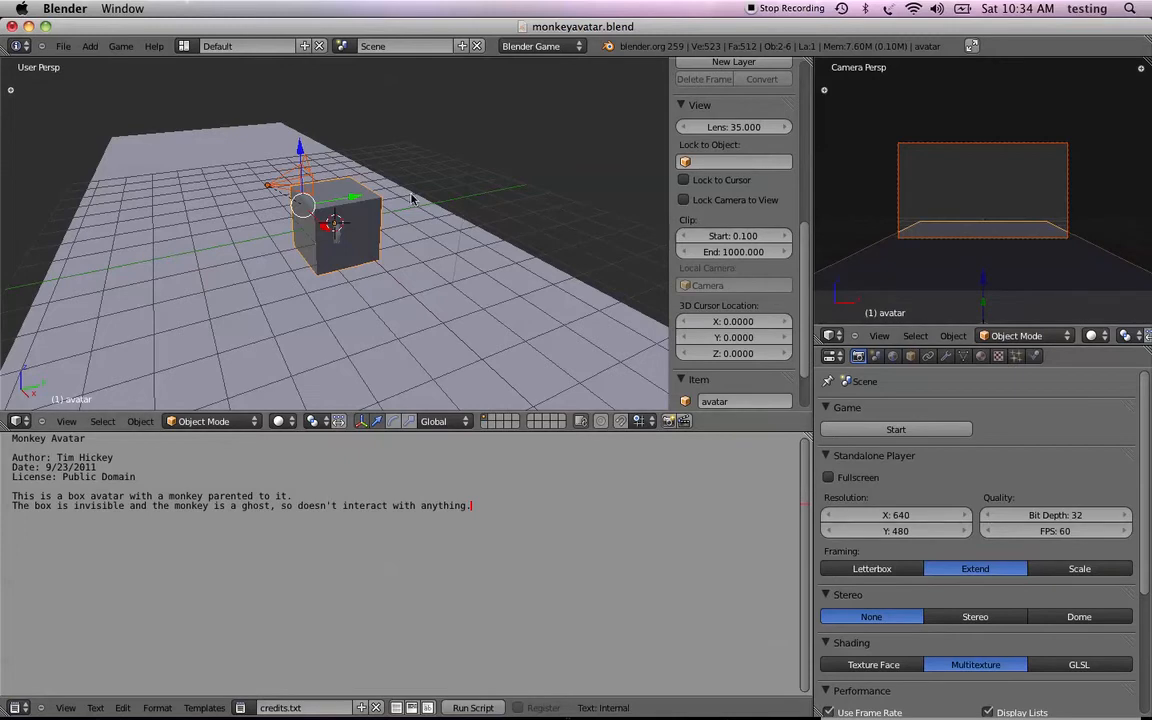
# Raise the avatar box slightly along the Z axis together with its parented camera.
pyautogui.moveTo(298, 152)
pyautogui.mouseDown()
pyautogui.moveTo(300, 172)
pyautogui.moveTo(298, 150)
pyautogui.mouseUp()
pyautogui.moveTo(343, 195); pyautogui.dragTo(343, 195)
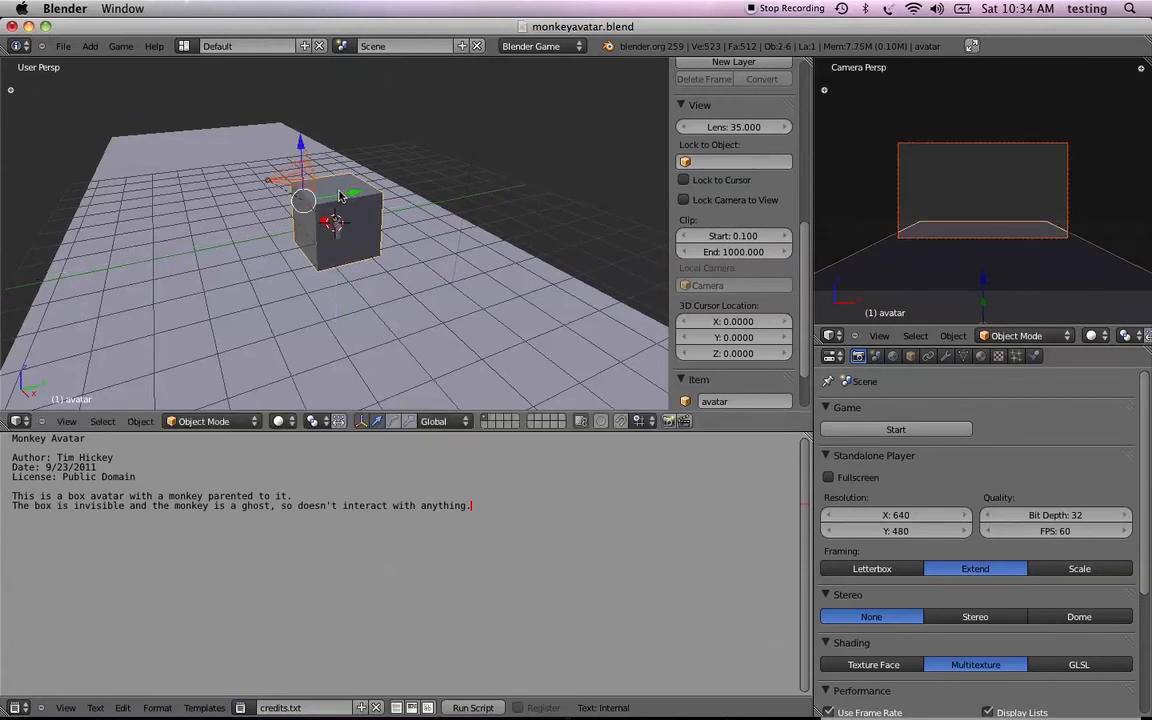
# Move only avatarcam forward along Y and down along Z, closer to the avatar box, and test-run the game.
pyautogui.press('a')
pyautogui.rightClick(302, 171)
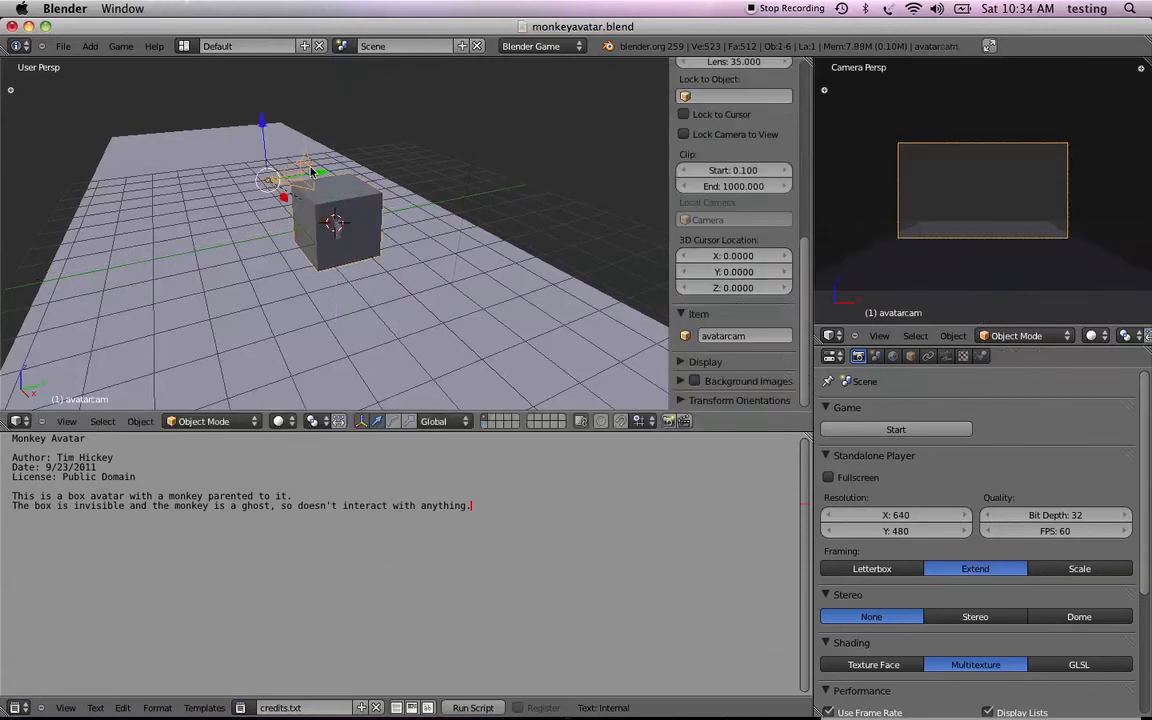
pyautogui.moveTo(260, 132); pyautogui.dragTo(265, 136)
pyautogui.moveTo(317, 176); pyautogui.dragTo(344, 178)
pyautogui.moveTo(291, 128); pyautogui.dragTo(290, 143)
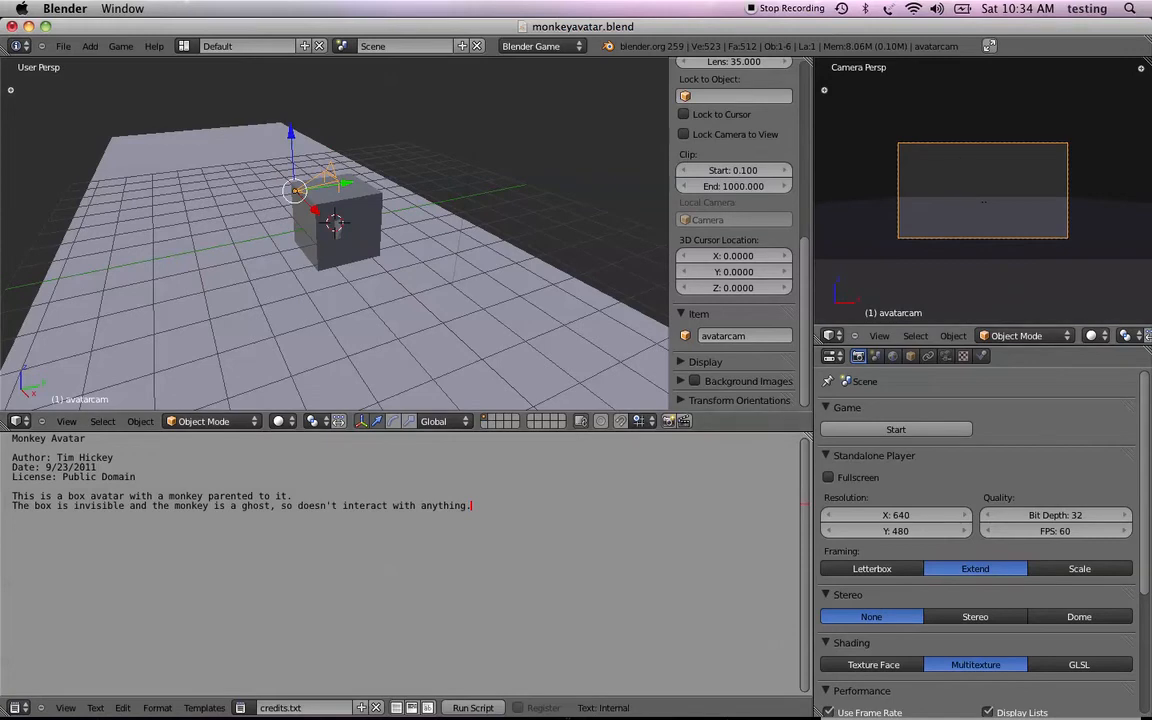
pyautogui.press('p')
pyautogui.press('Escape')
# Raise avatarcam, tilt it downward about 7° around the global X axis, and test turning the avatar in the game.
pyautogui.moveTo(294, 154); pyautogui.dragTo(310, 125)
pyautogui.press('r')
pyautogui.press('x')
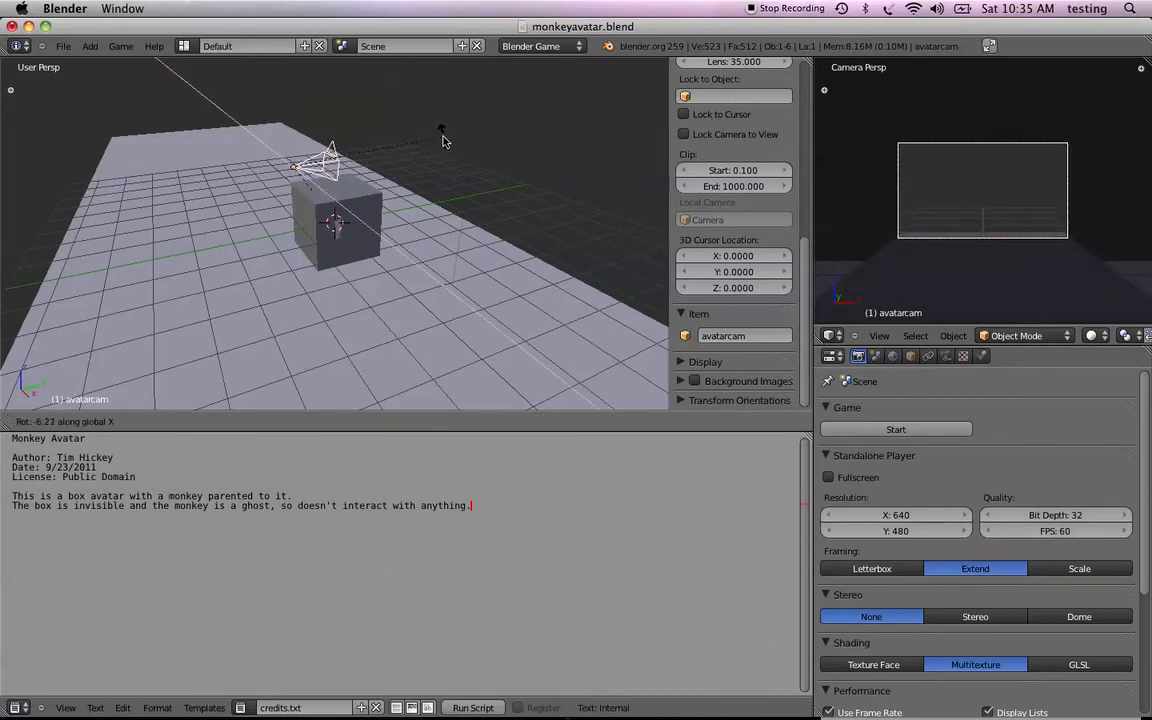
pyautogui.click(444, 142)
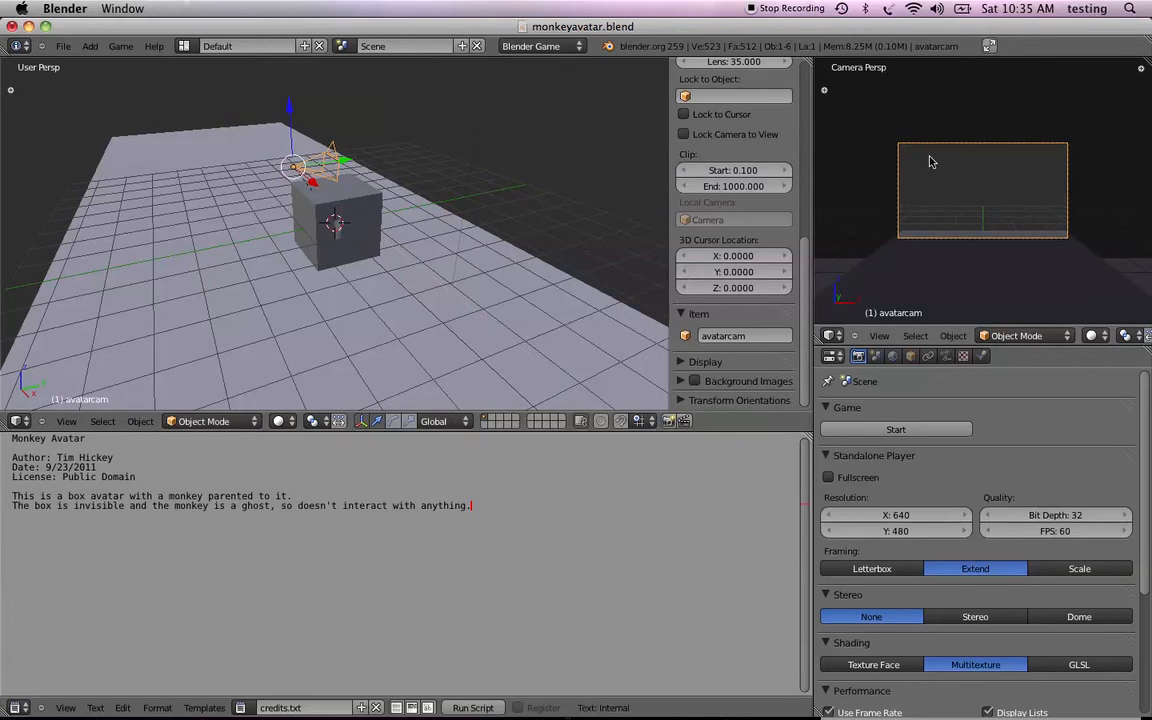
pyautogui.press('p')
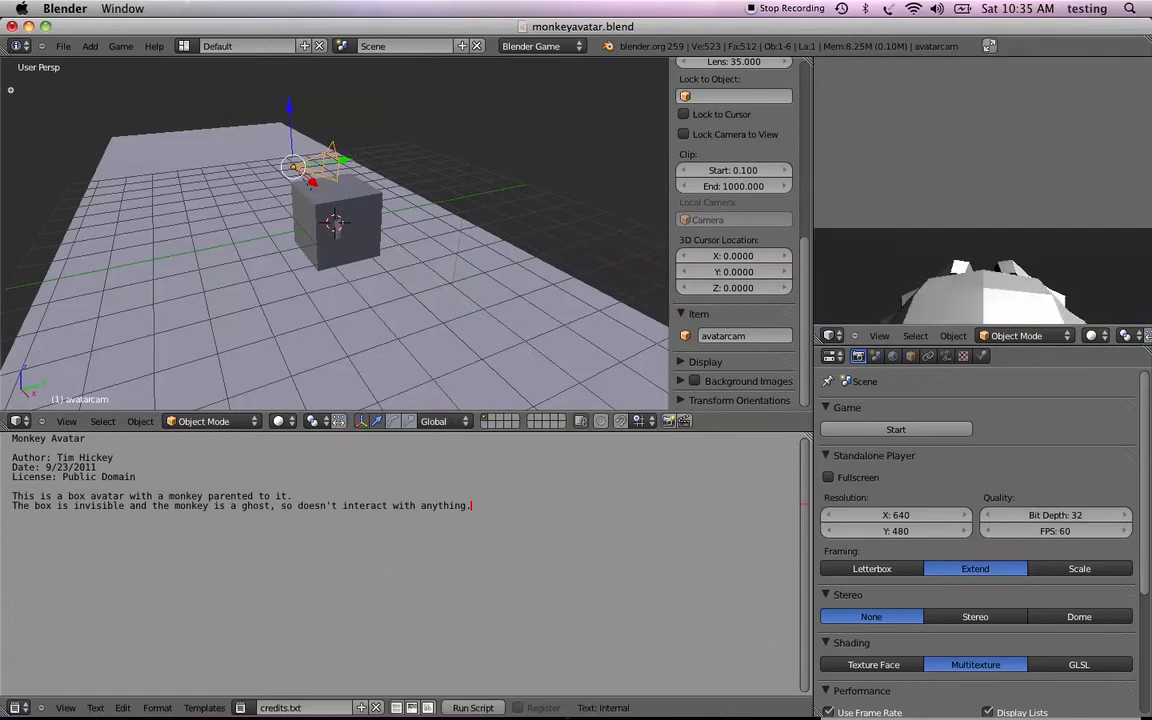
pyautogui.press('Left')
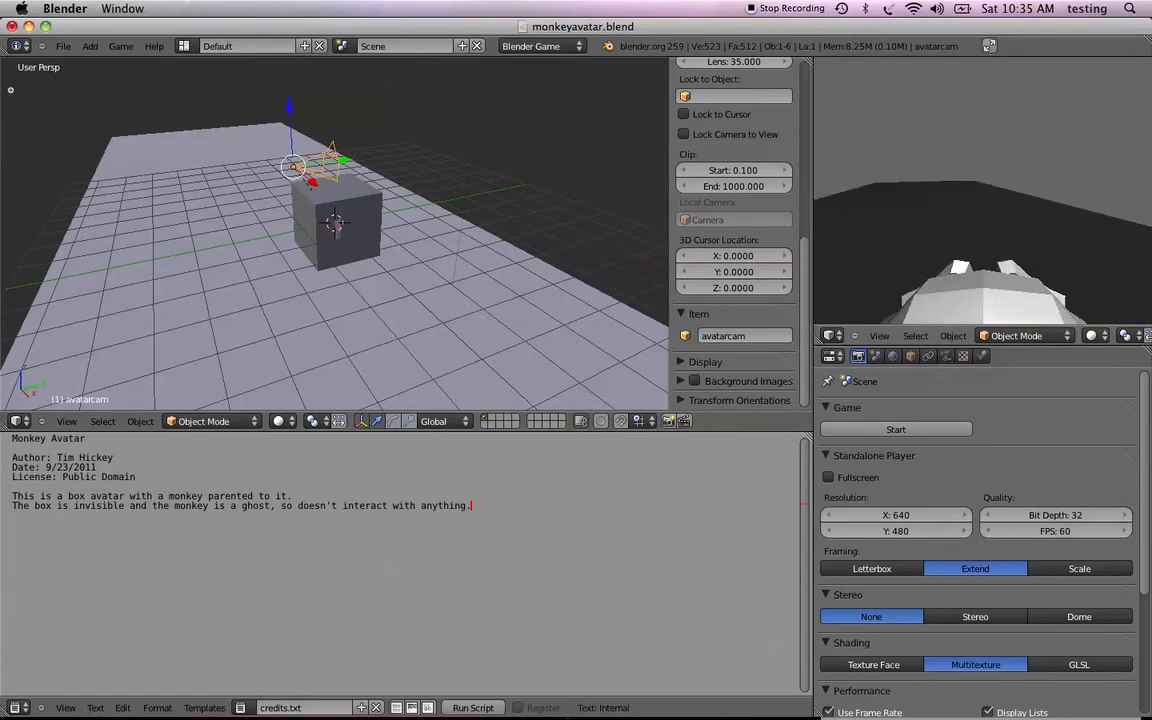
pyautogui.press('Escape')
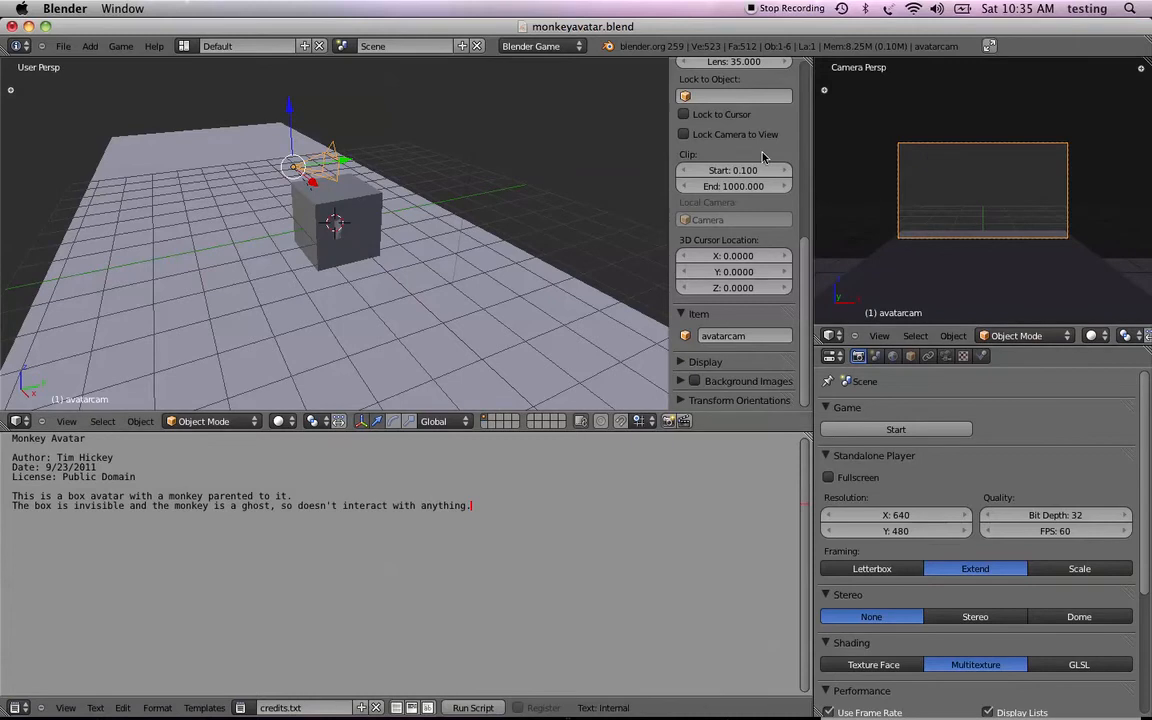
# Move avatarcam farther back behind the avatar box and slightly up along Z, and test turning the avatar in the game.
pyautogui.press('g')
pyautogui.press('x')
pyautogui.click(312, 163)
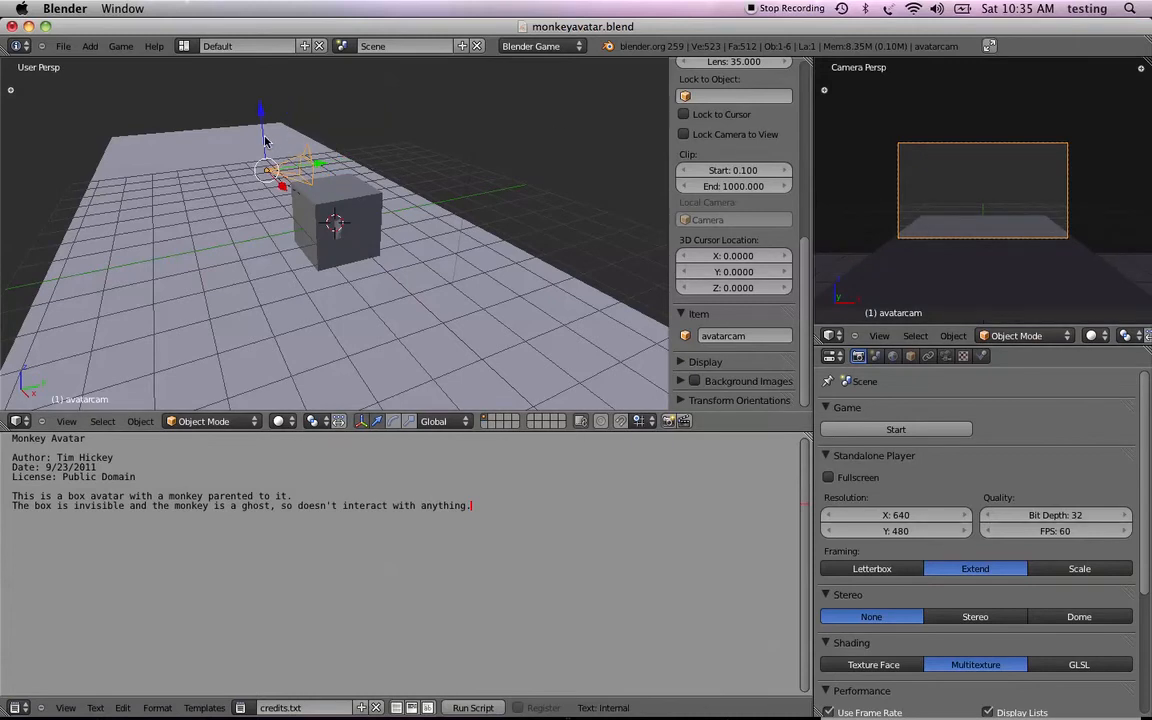
pyautogui.press('g')
pyautogui.press('z')
pyautogui.click(264, 136)
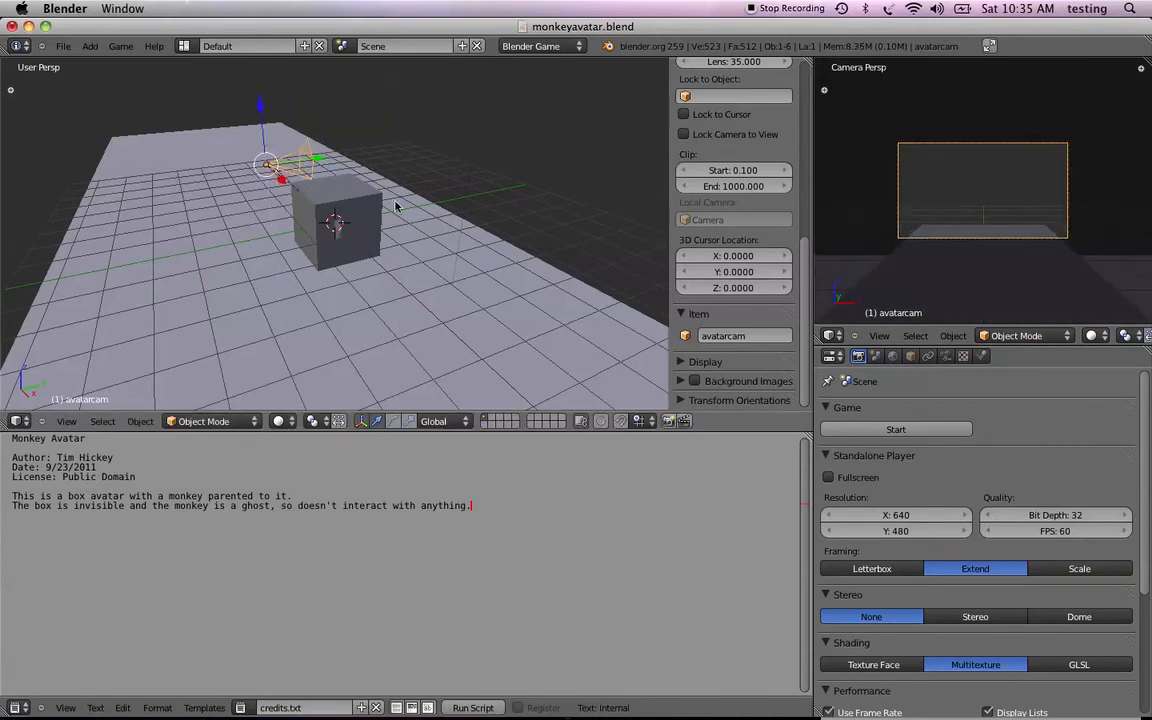
pyautogui.press('p')
pyautogui.press('Left')
pyautogui.press('Left')
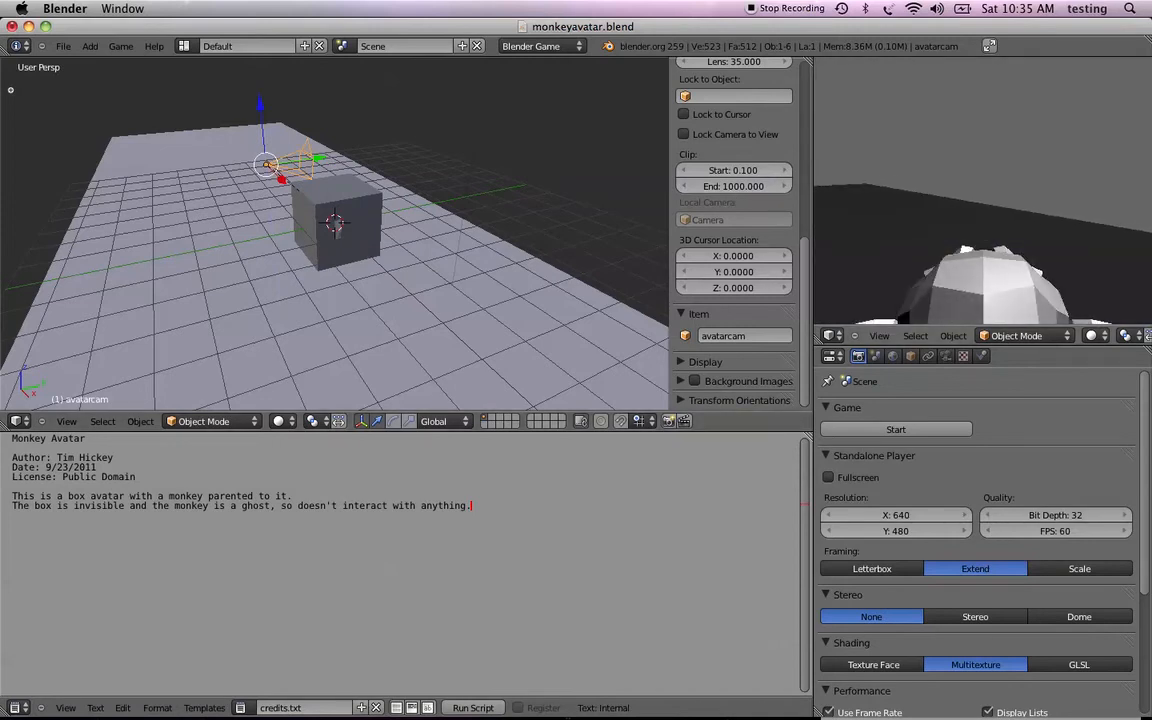
pyautogui.press('Escape')
# Pull avatarcam farther back along the Y axis and test-run the game, turning the avatar both ways.
pyautogui.moveTo(318, 160); pyautogui.dragTo(279, 165)
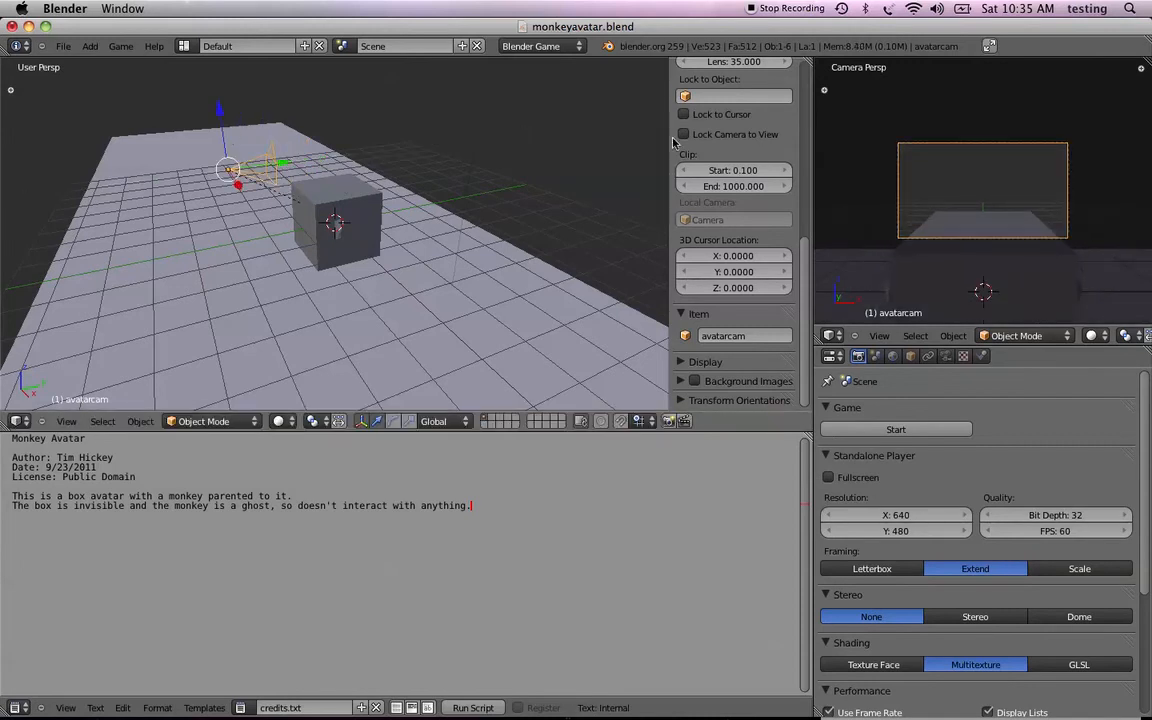
pyautogui.press('p')
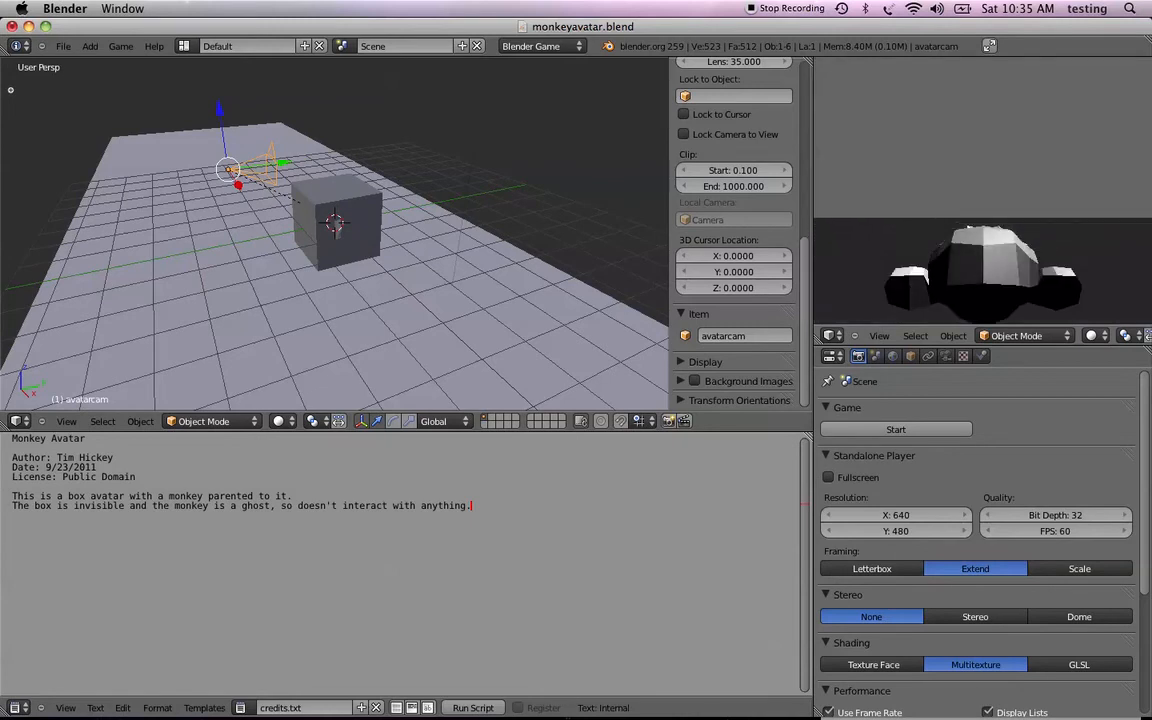
pyautogui.press('Left')
pyautogui.press('Right')
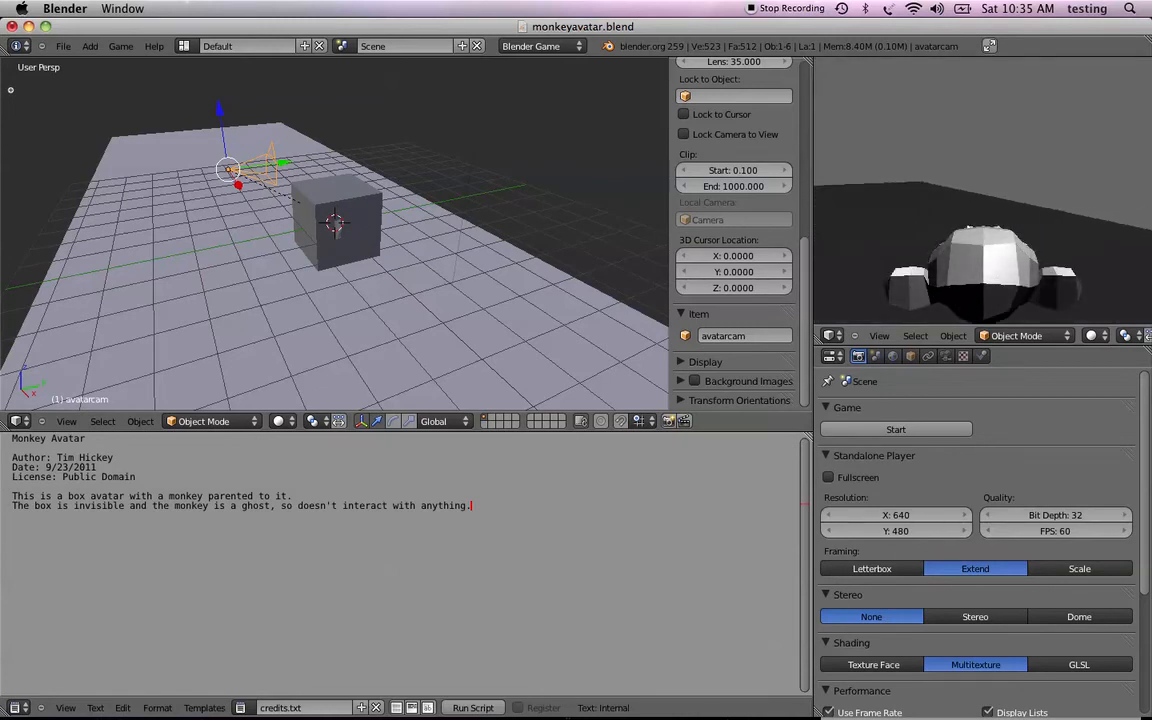
pyautogui.press('Escape')
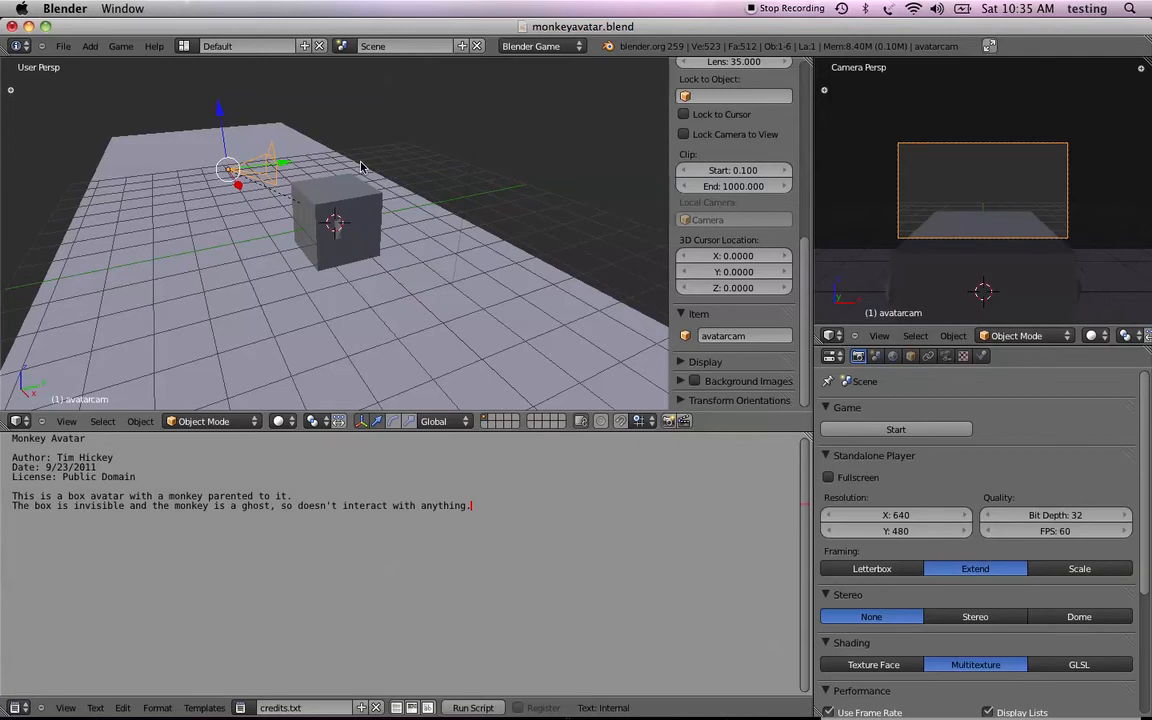
# Deselect all objects and bring avatarcam's transform values into view.
pyautogui.press('a')
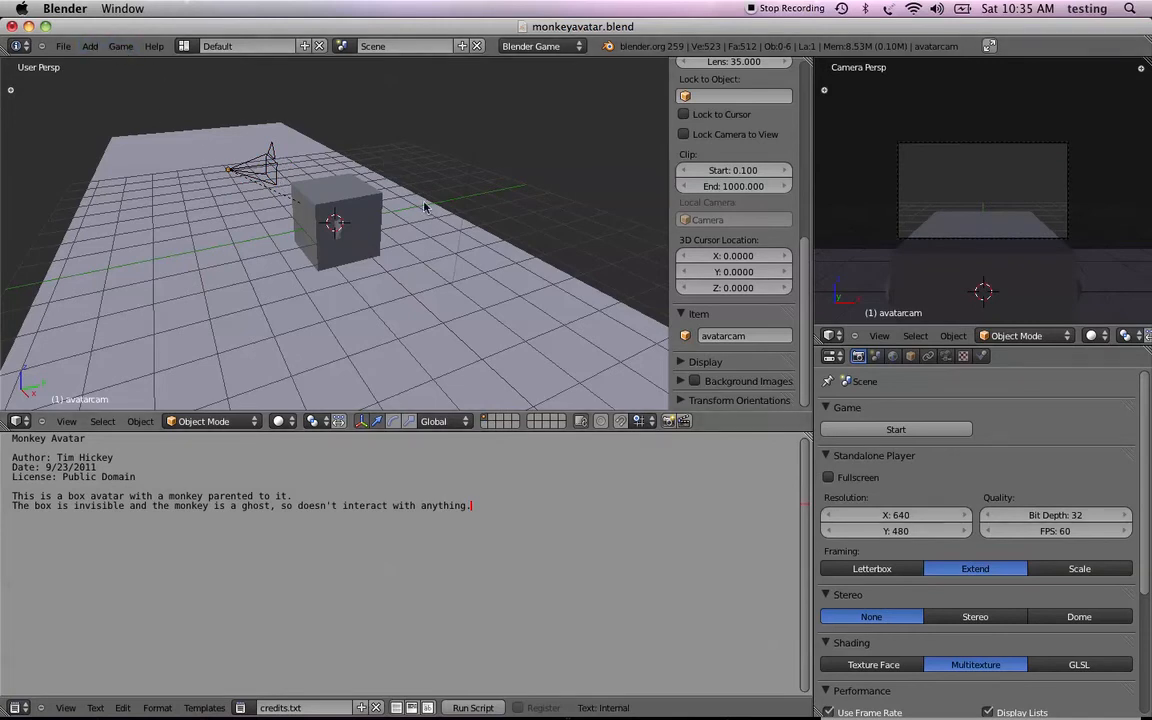
pyautogui.scroll(8, 740, 180)
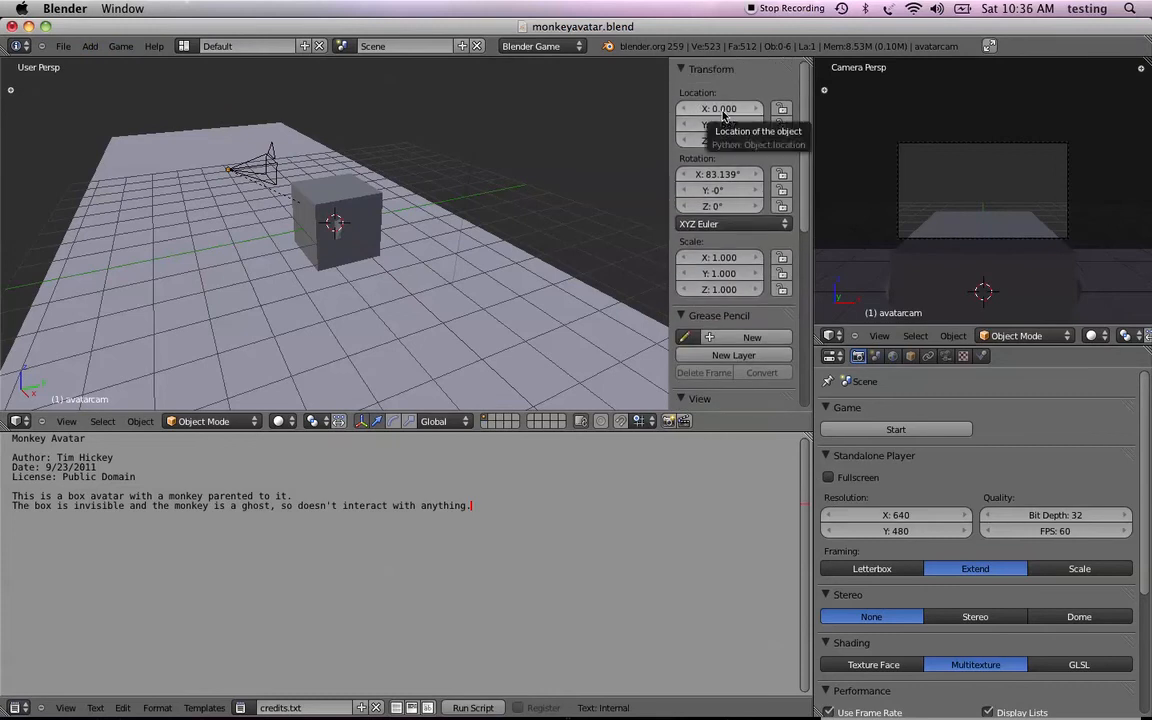
# Set the avatar box's X, Y and Z location to 0.
pyautogui.rightClick(348, 195)
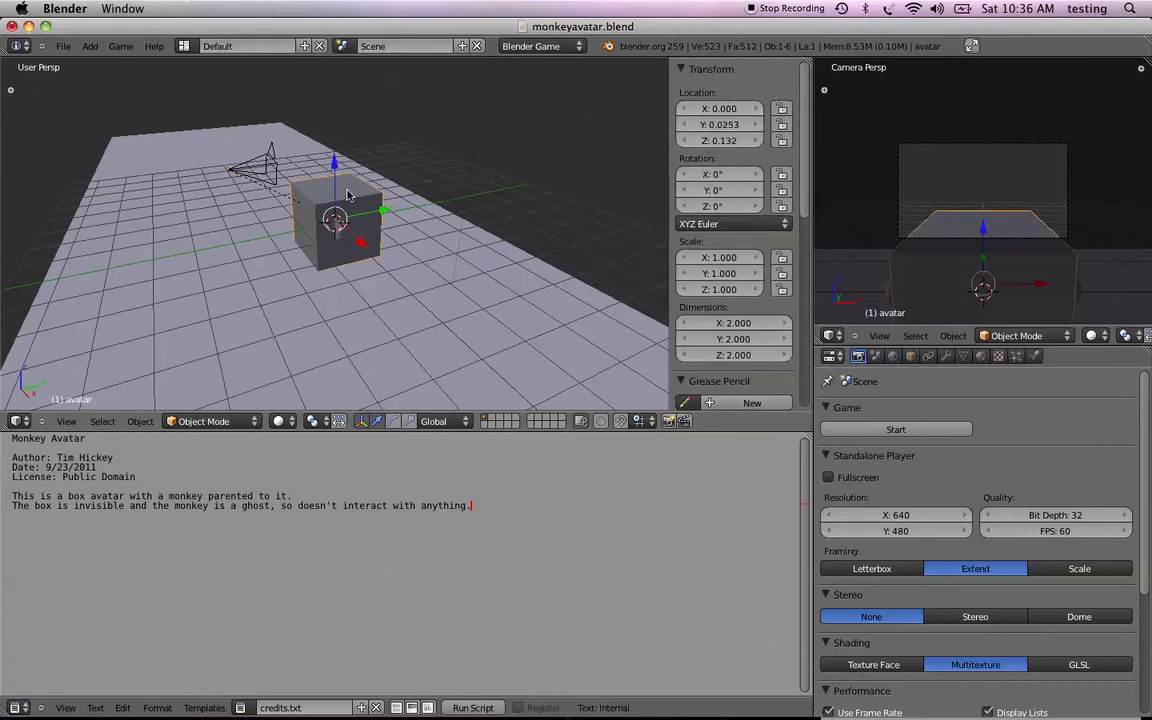
pyautogui.click(729, 110)
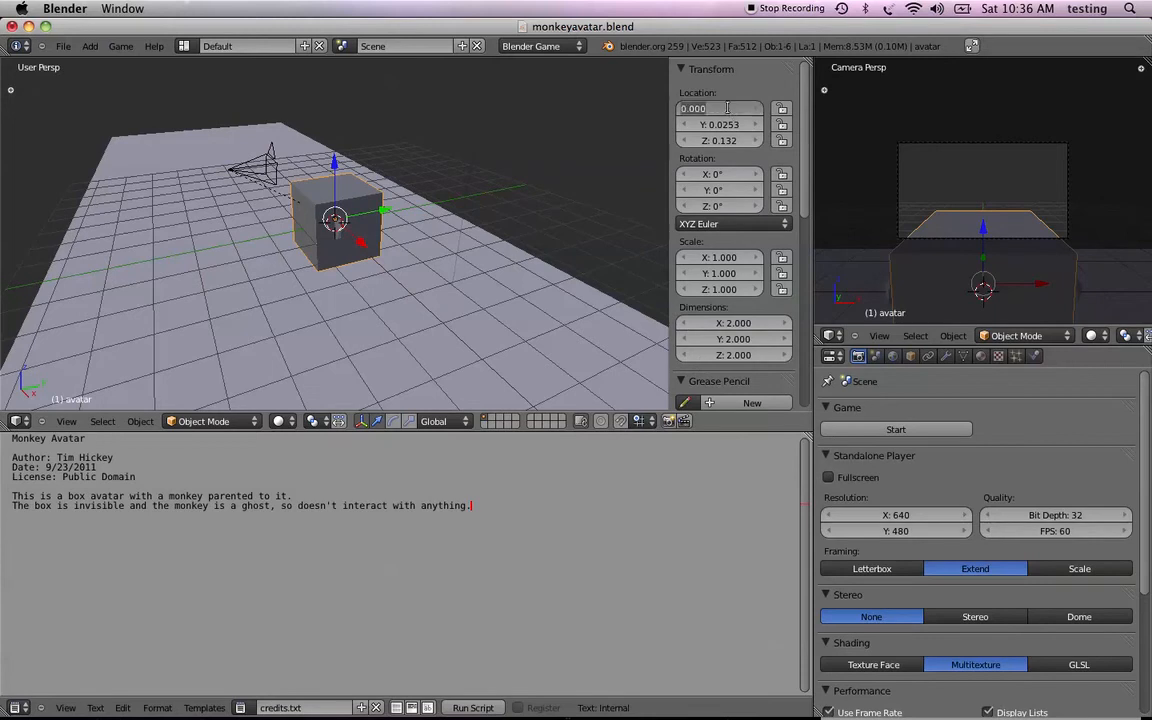
pyautogui.write('0')
pyautogui.press('Tab')
pyautogui.write('0')
pyautogui.press('Tab')
pyautogui.write('0')
pyautogui.press('Return')
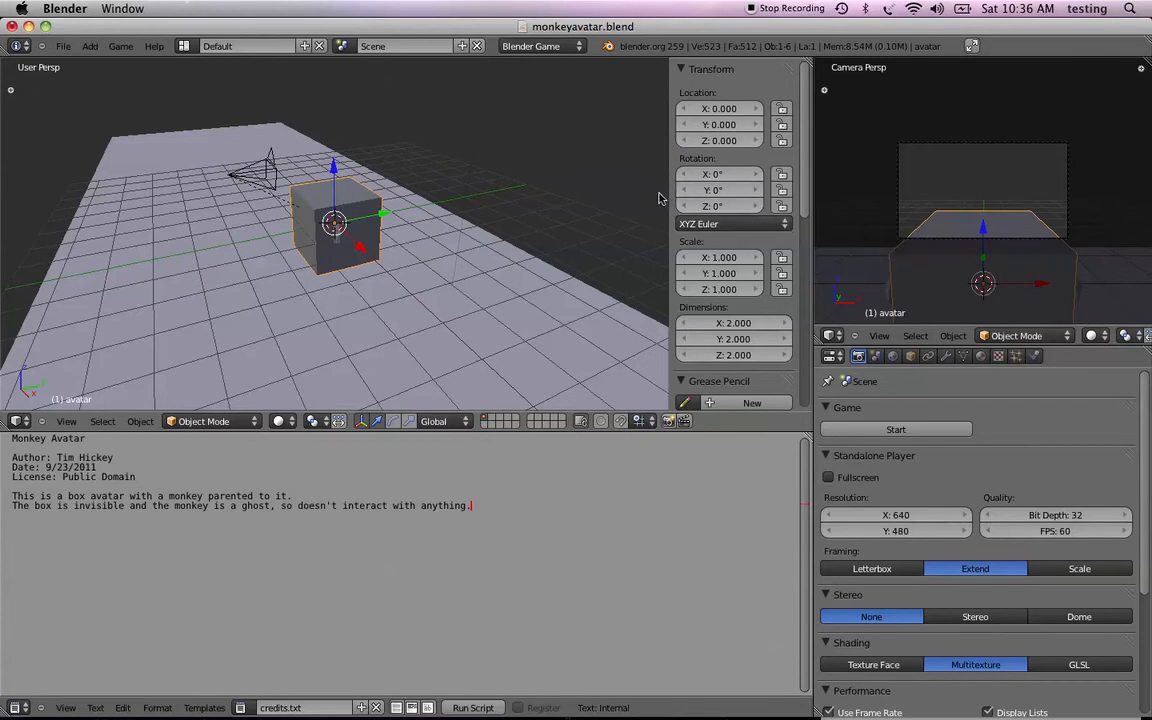
# Add a torus mesh and move it away from the avatar to about X -16.7 and Z -2.9.
pyautogui.keyDown('shift'); pyautogui.scroll(1, 662, 198); pyautogui.keyUp('shift')
pyautogui.keyDown('shift'); pyautogui.scroll(1, 662, 198); pyautogui.keyUp('shift')
pyautogui.scroll(-8, 740, 174)
pyautogui.scroll(8, 740, 174)
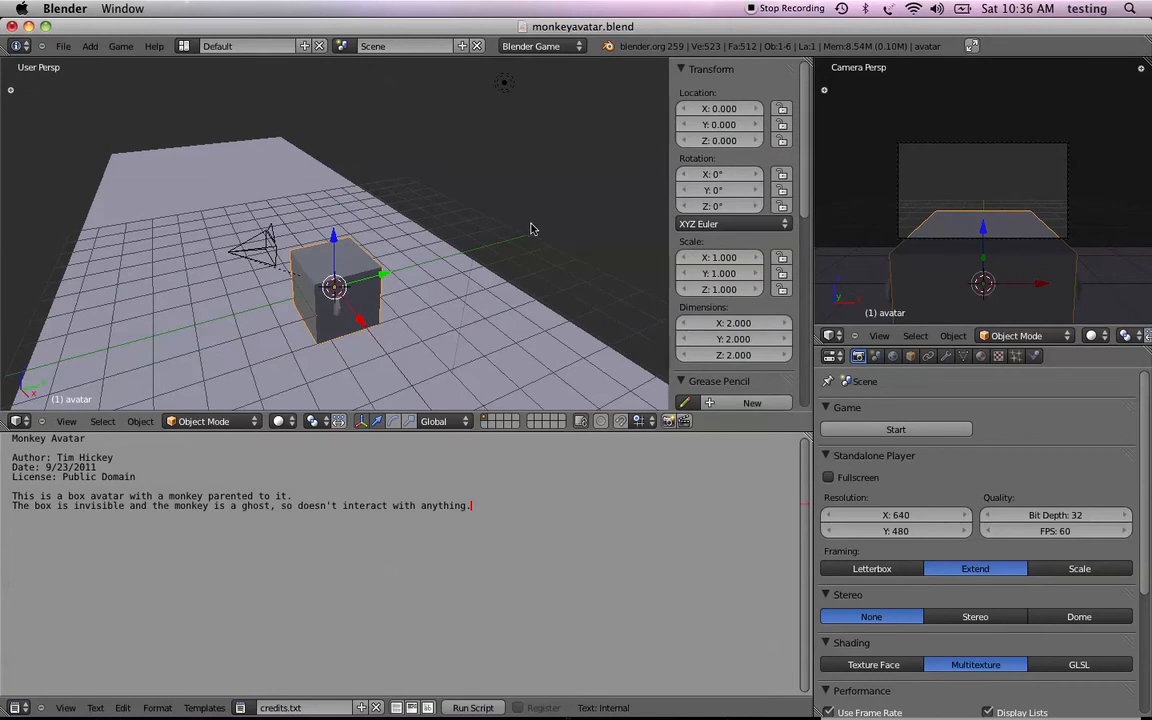
pyautogui.keyDown('shift'); pyautogui.scroll(-2, 560, 258); pyautogui.keyUp('shift')
pyautogui.keyDown('shift'); pyautogui.scroll(-1, 560, 258); pyautogui.keyUp('shift')
pyautogui.keyDown('shift'); pyautogui.hscroll(-1, 560, 258); pyautogui.keyUp('shift')
pyautogui.press('a')
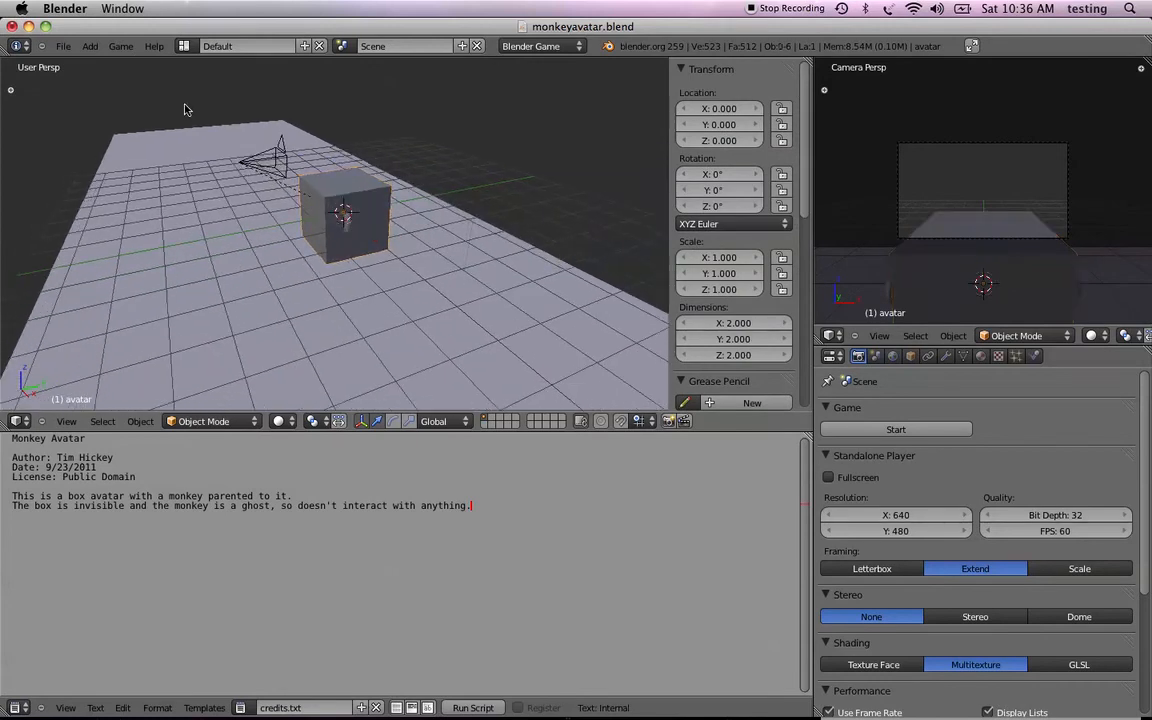
pyautogui.click(89, 46)
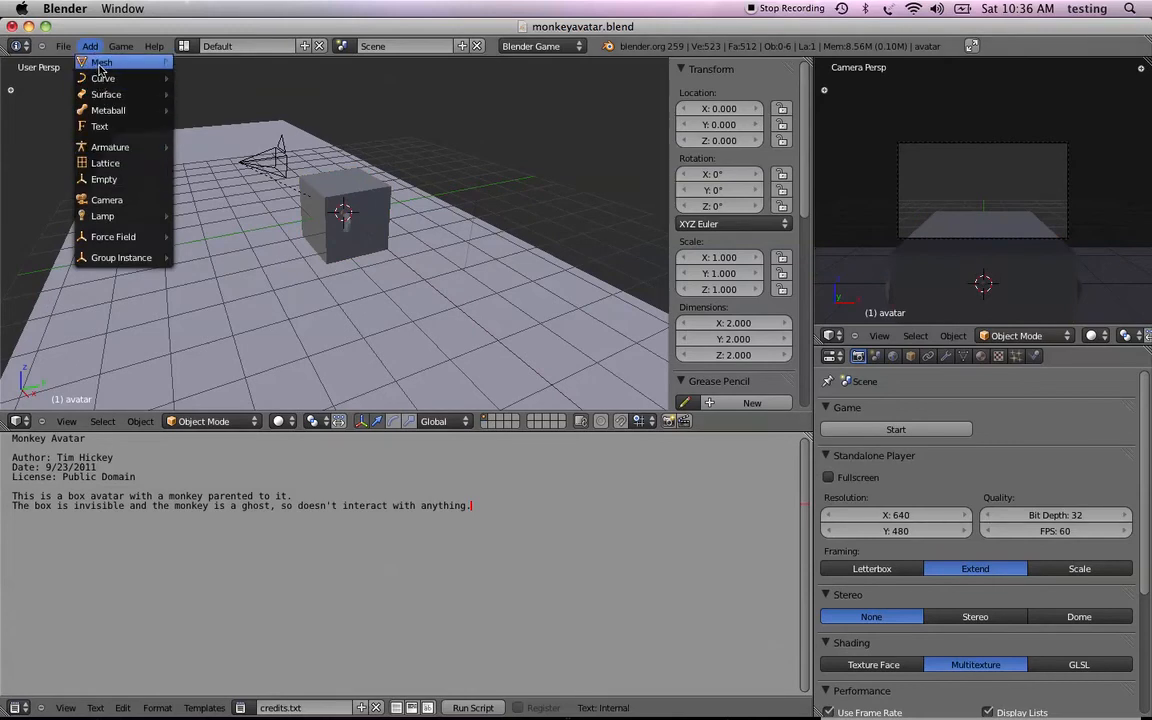
pyautogui.moveTo(100, 64)
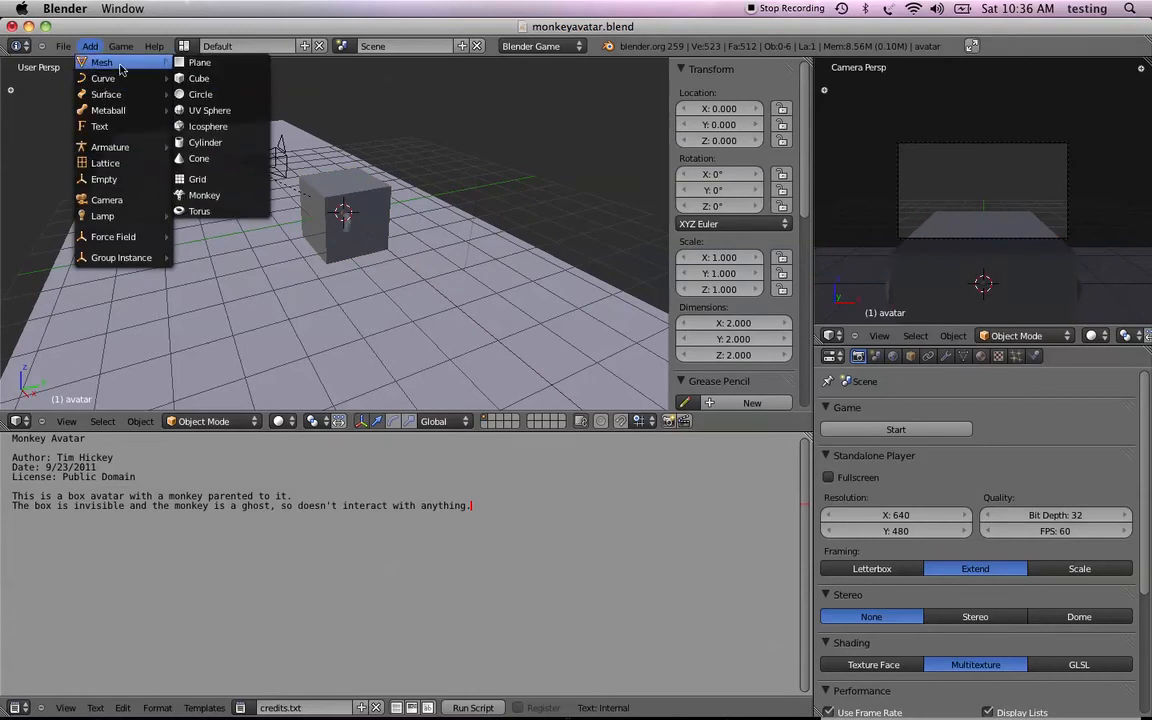
pyautogui.click(220, 214)
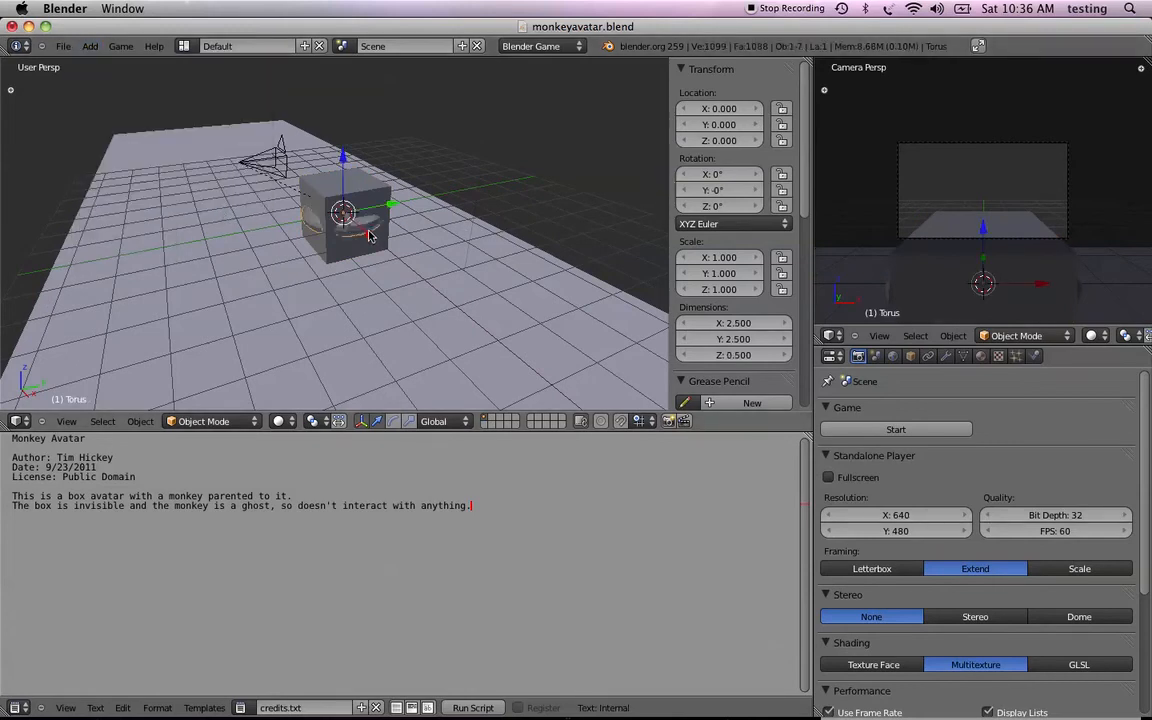
pyautogui.press('g')
pyautogui.press('x')
pyautogui.press('z')
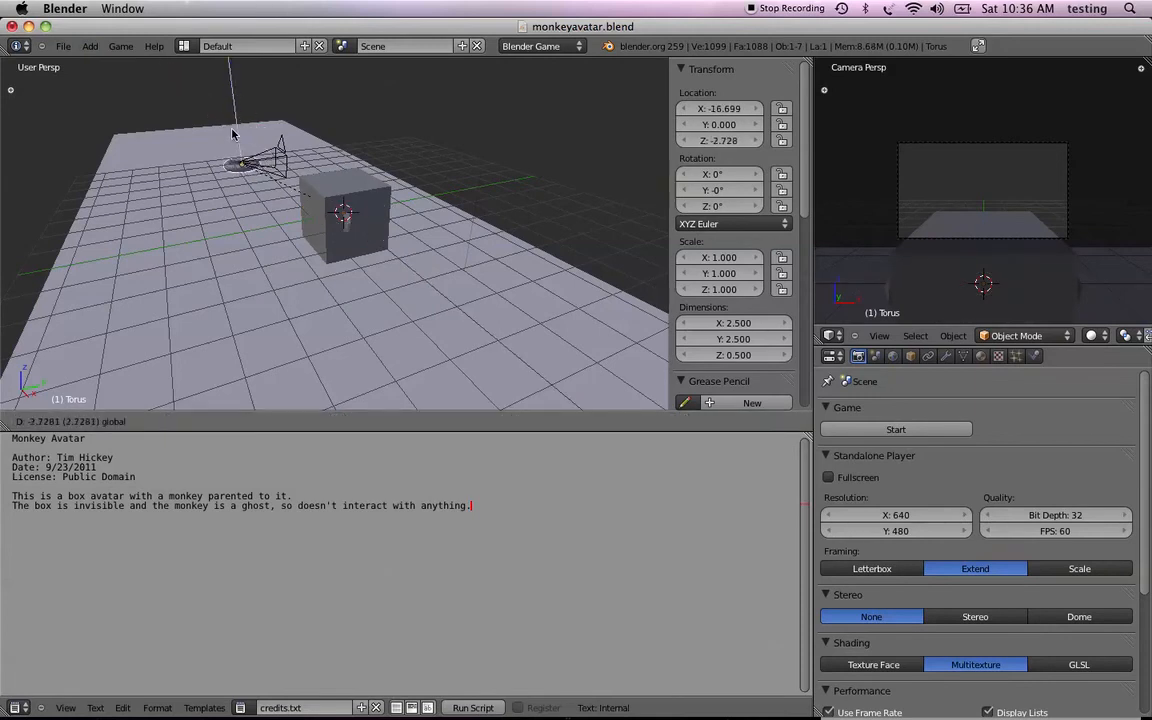
pyautogui.click(232, 136)
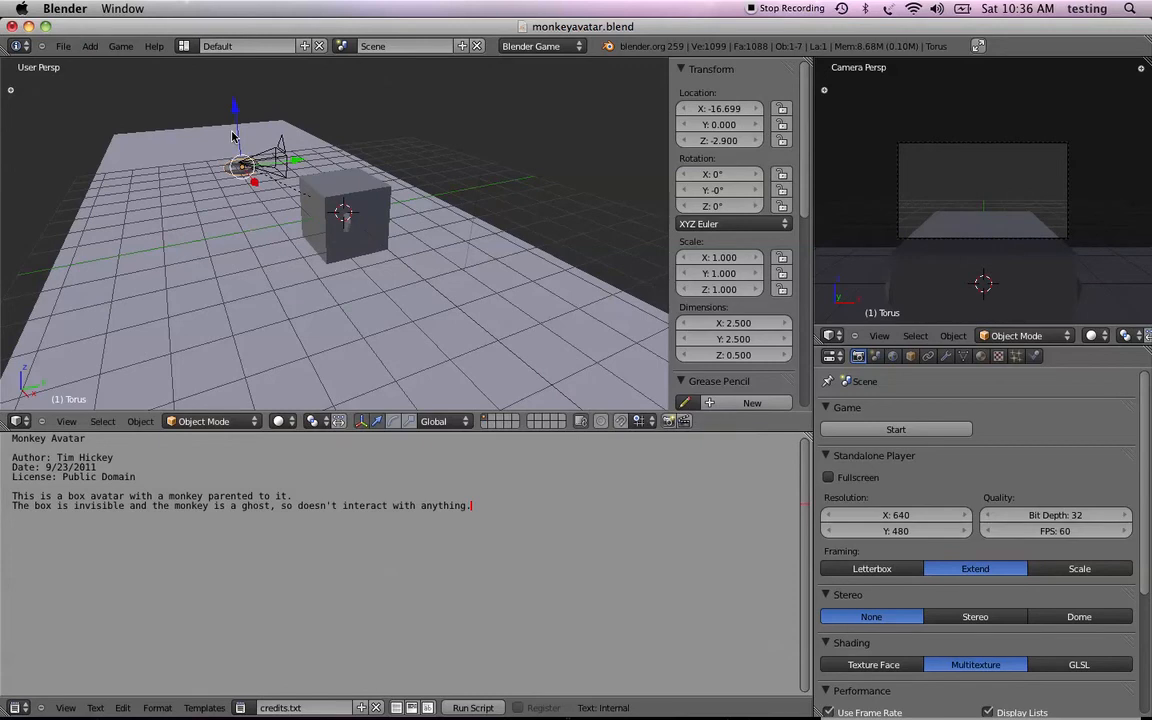
# Add a UV sphere and move it above and beside the avatar box, to about Y -3.2 and Z 2.5.
pyautogui.click(89, 46)
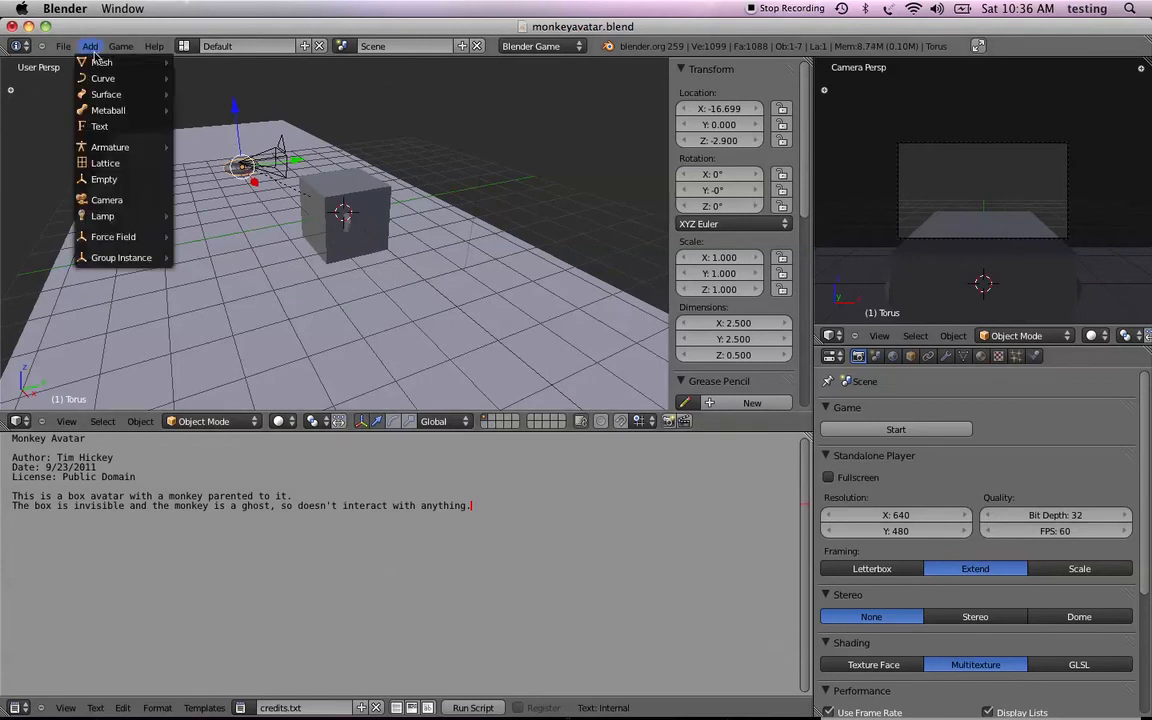
pyautogui.moveTo(100, 62)
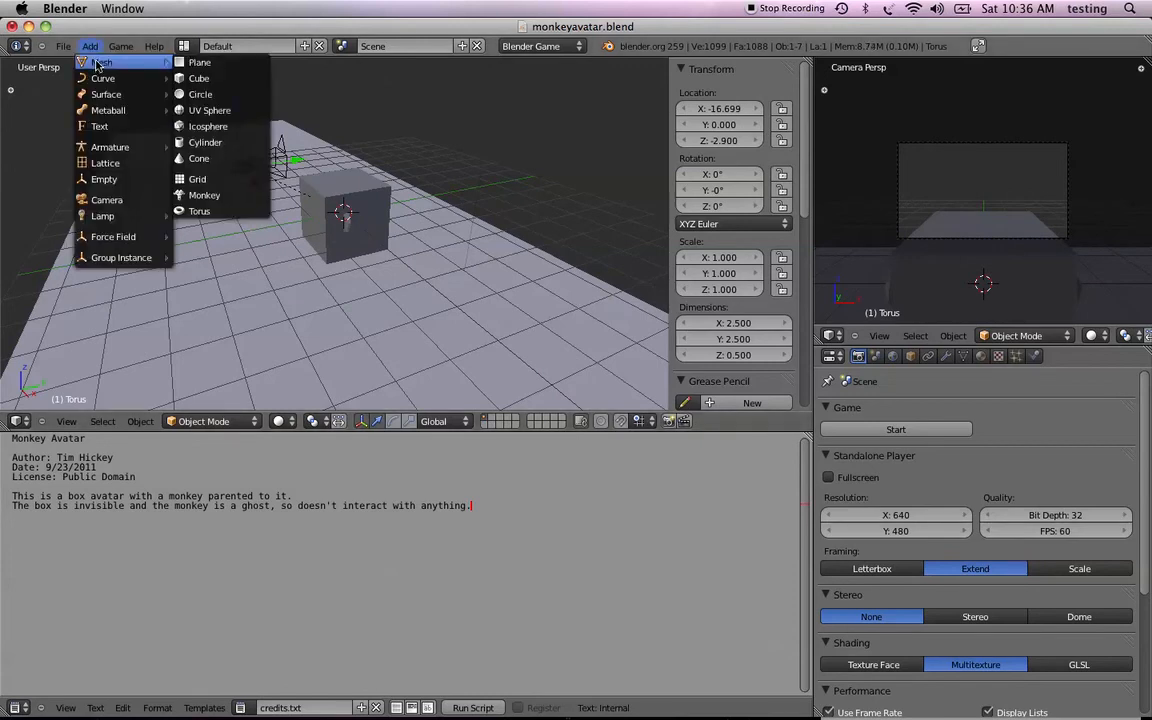
pyautogui.click(217, 111)
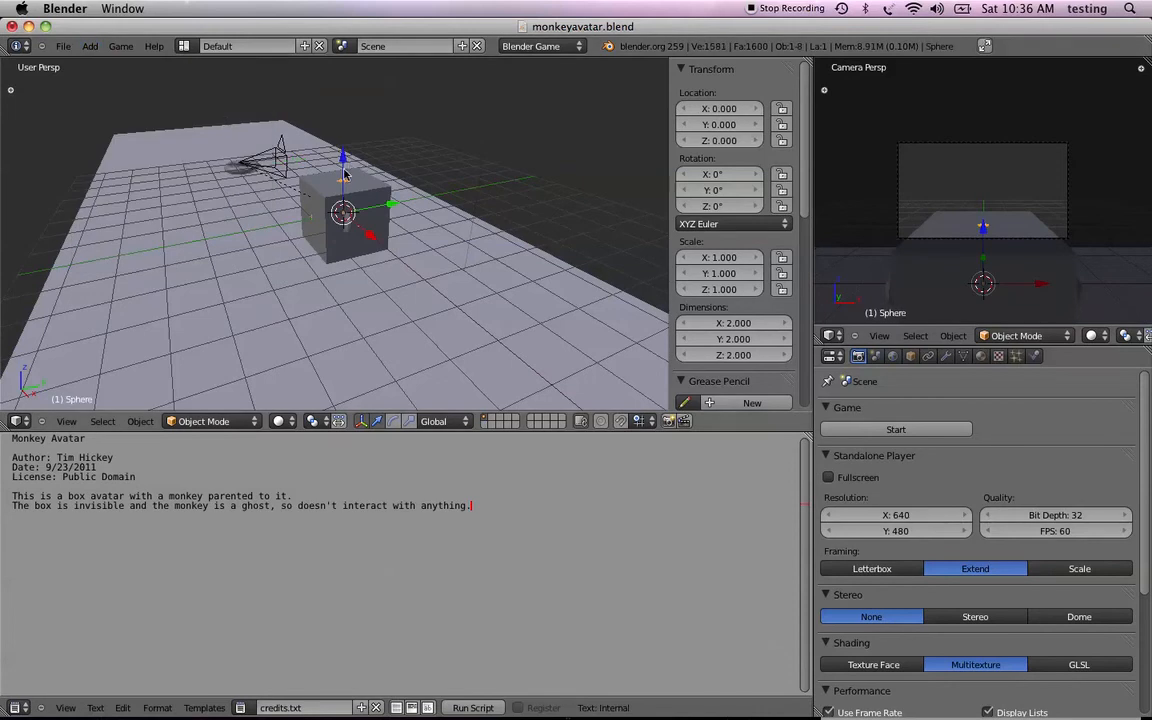
pyautogui.press('g')
pyautogui.press('z')
pyautogui.moveTo(331, 86); pyautogui.dragTo(332, 84)
pyautogui.moveTo(388, 122); pyautogui.dragTo(273, 150)
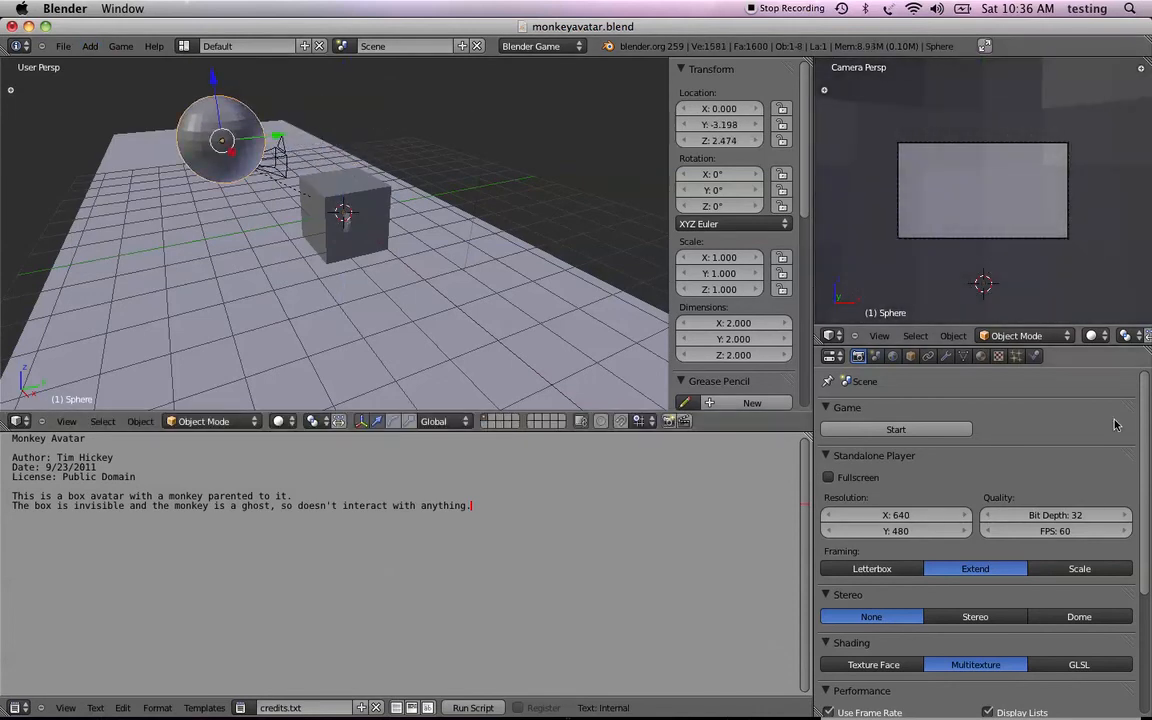
# Make the sphere a Rigid Body with Sphere collision bounds and test-run the game.
pyautogui.click(1034, 360)
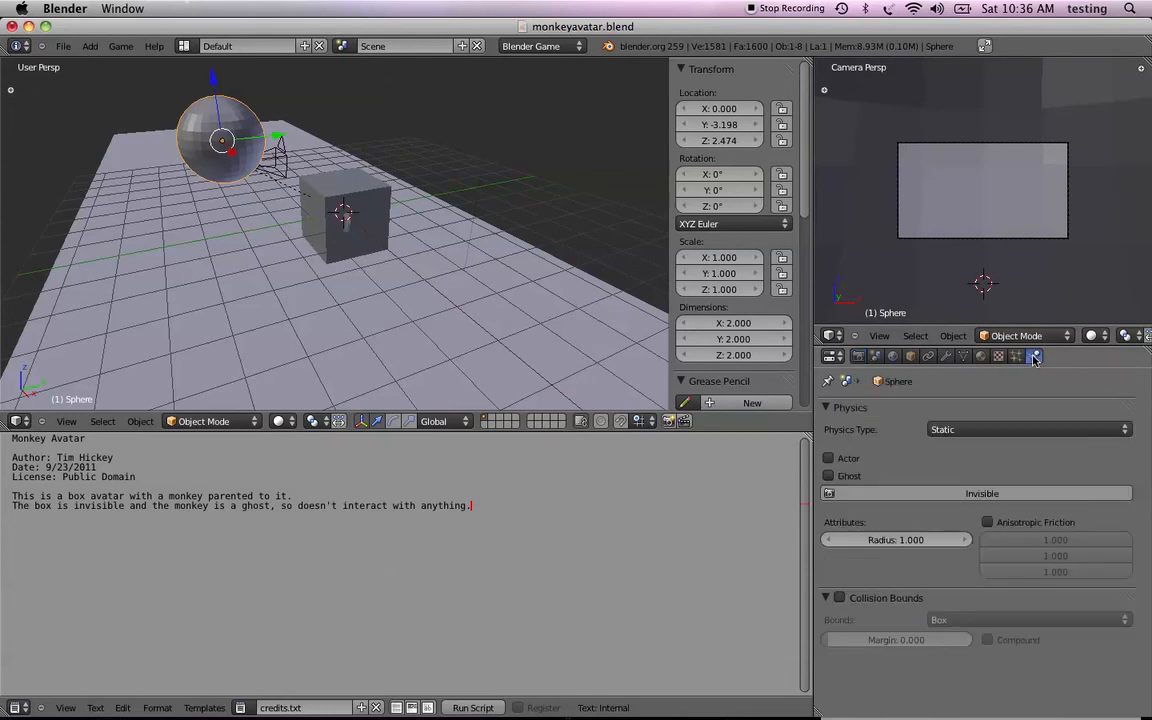
pyautogui.click(1017, 430)
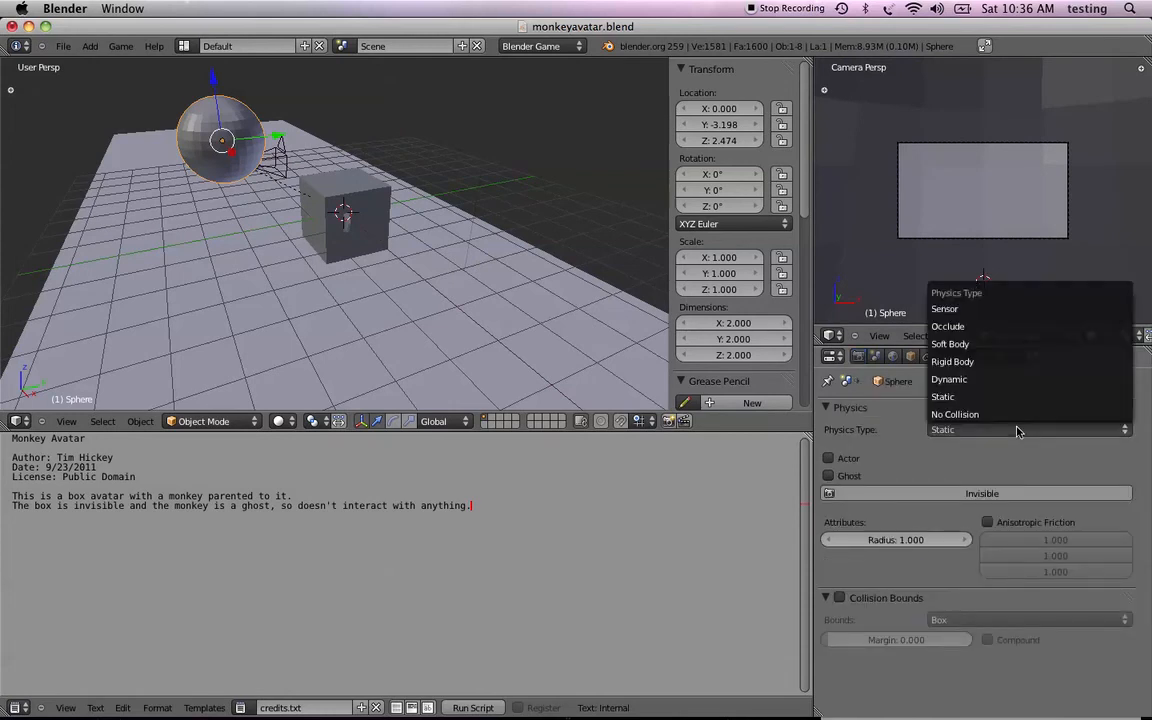
pyautogui.click(998, 362)
pyautogui.scroll(-3, 862, 560)
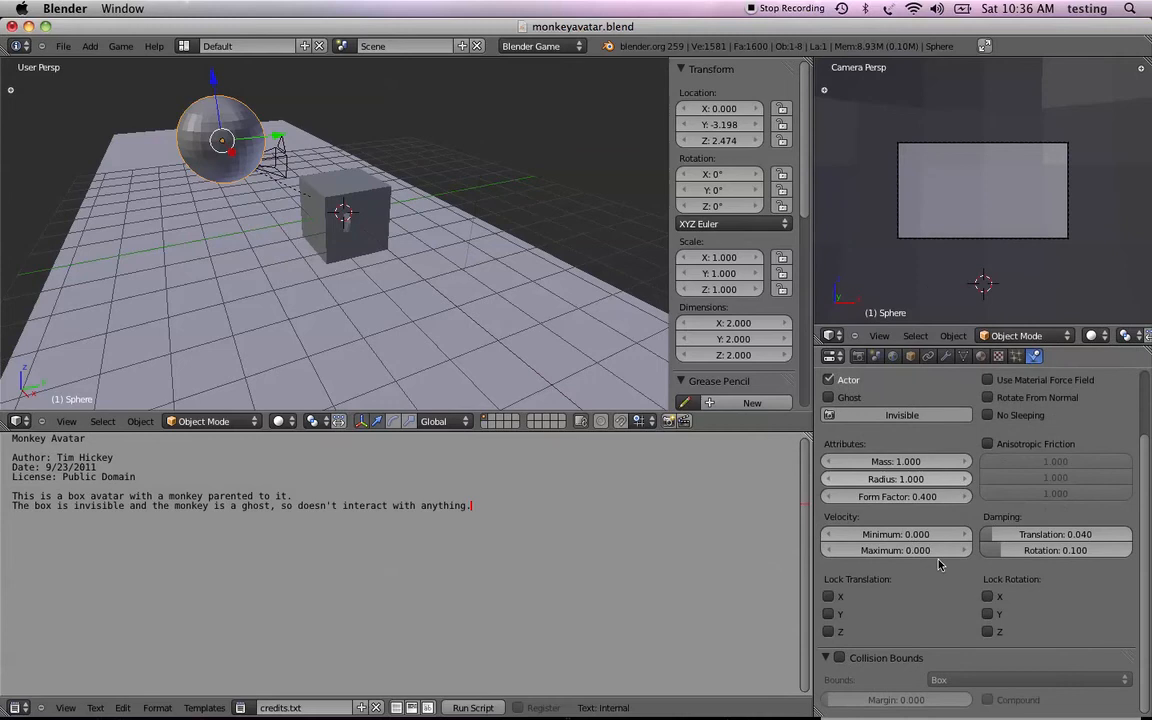
pyautogui.click(839, 658)
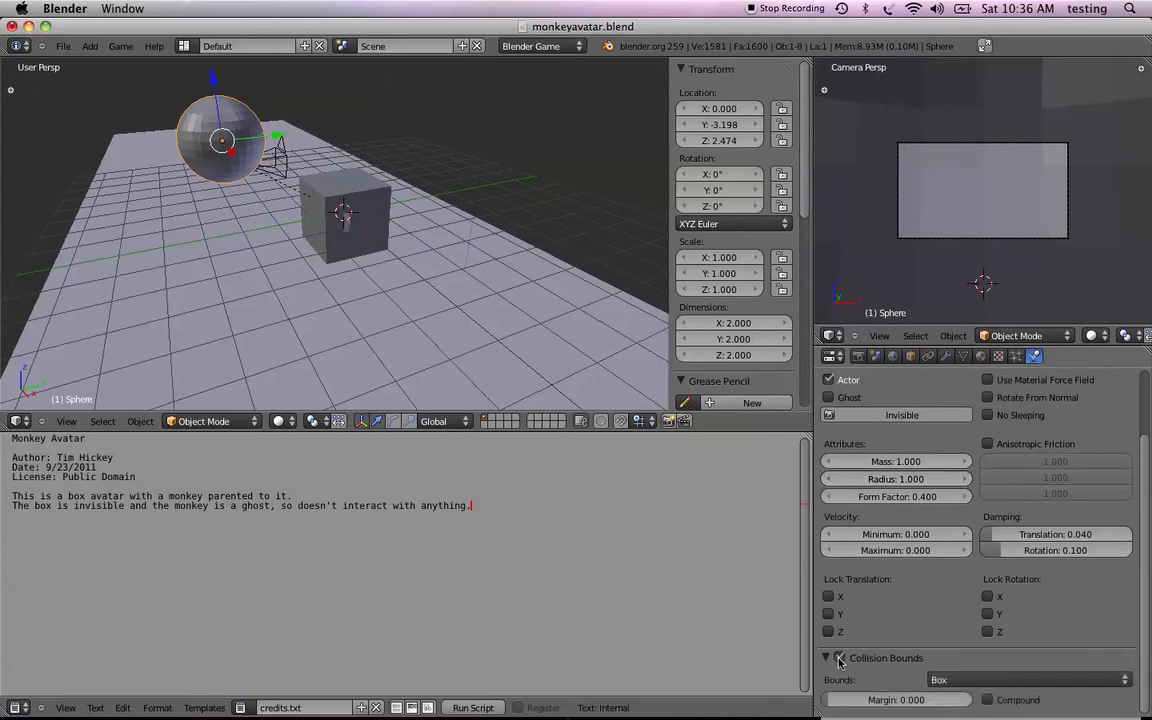
pyautogui.click(946, 681)
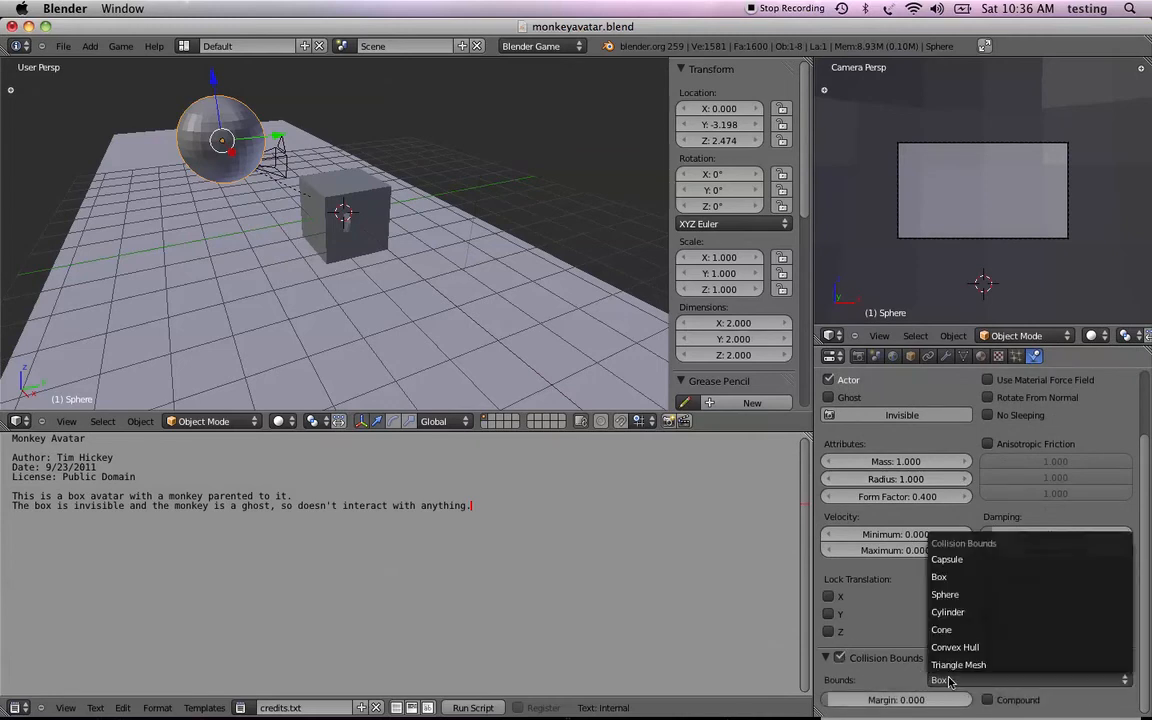
pyautogui.click(946, 597)
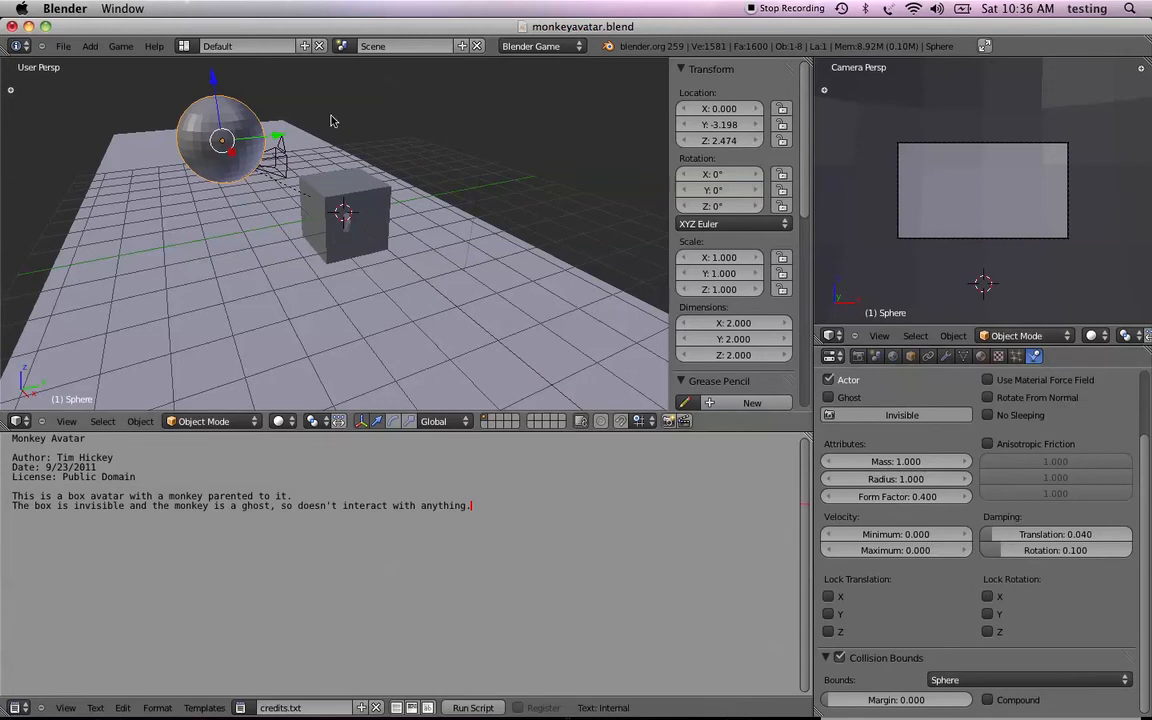
pyautogui.press('p')
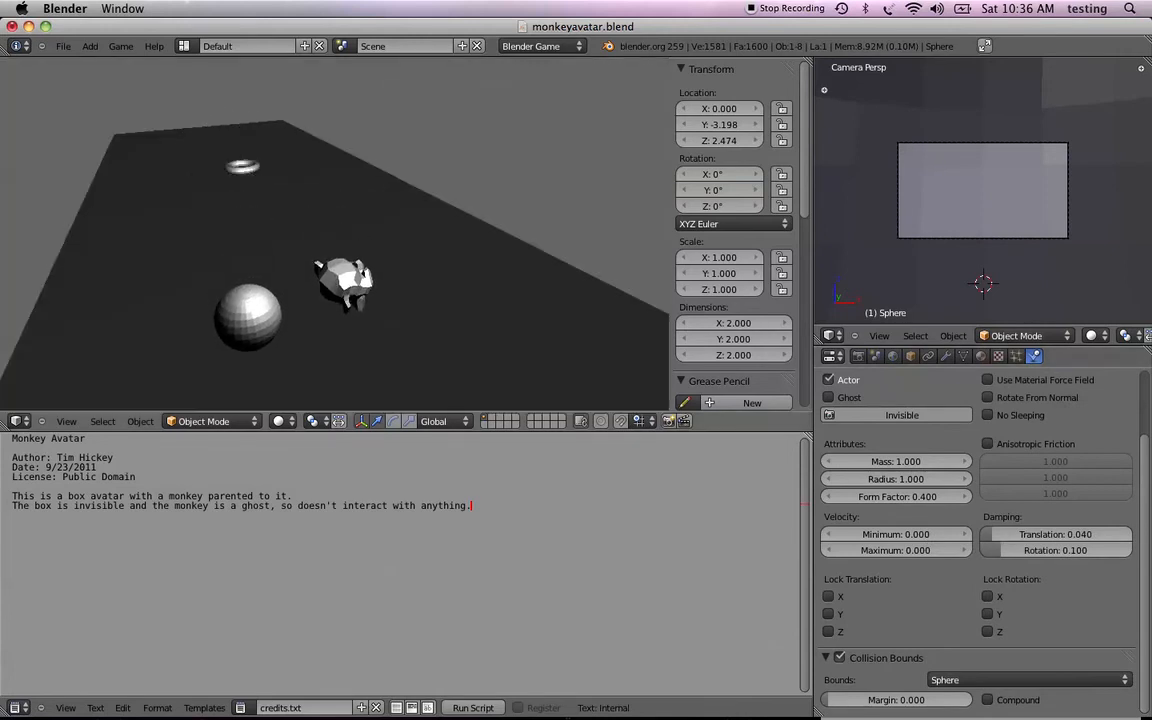
pyautogui.press('Escape')
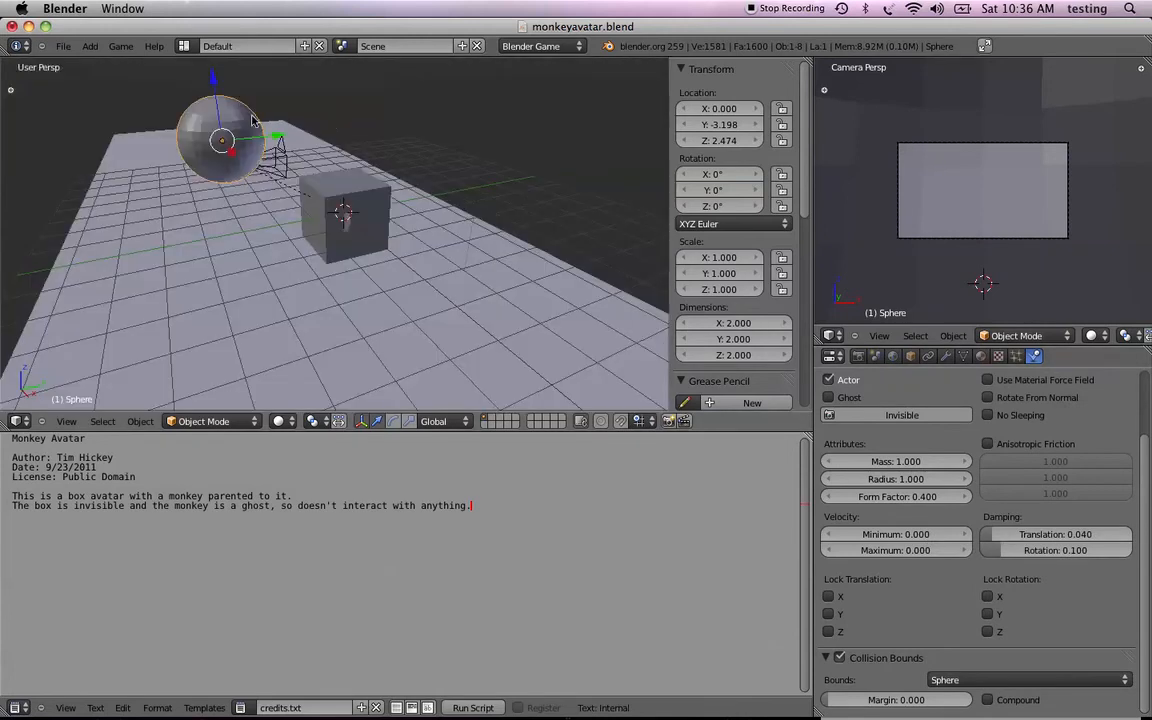
# Duplicate the sphere twice, placing the copies at about X 2.0, Y 0.9, Z 2.0 and X 3.3, Y -3.6, Z 0.5.
pyautogui.hotkey('shift', 'd')
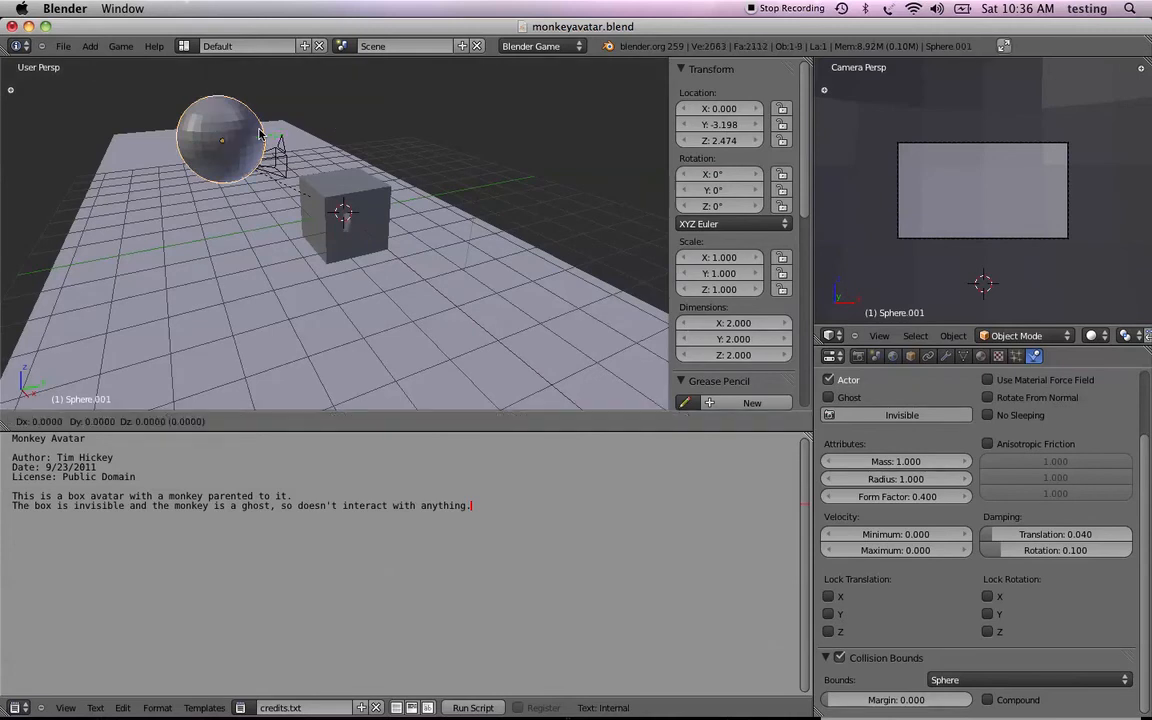
pyautogui.click(450, 152)
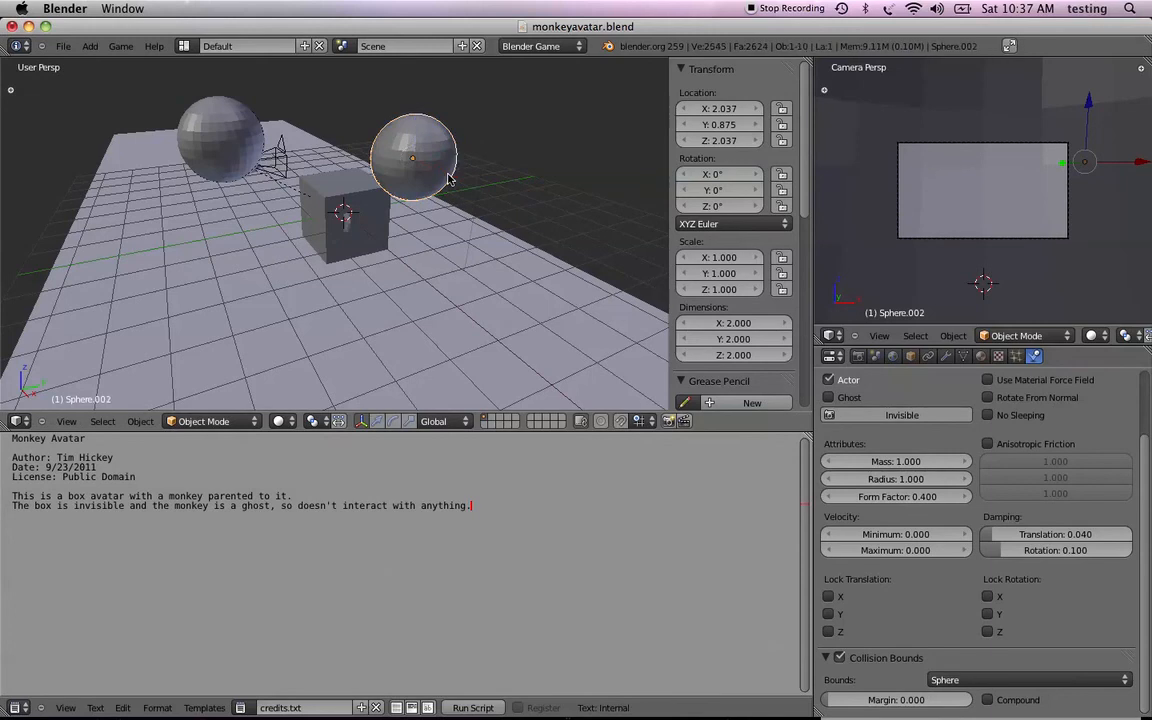
pyautogui.hotkey('shift', 'd')
pyautogui.click(509, 243)
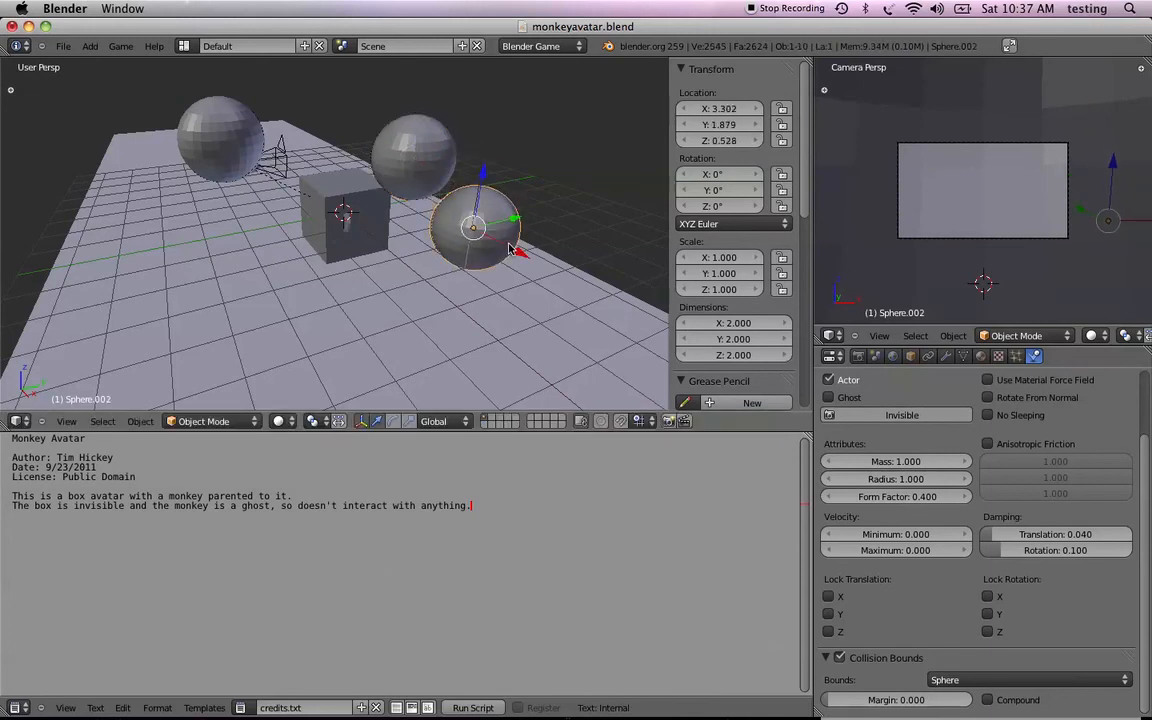
pyautogui.press('g')
pyautogui.press('y')
pyautogui.click(263, 292)
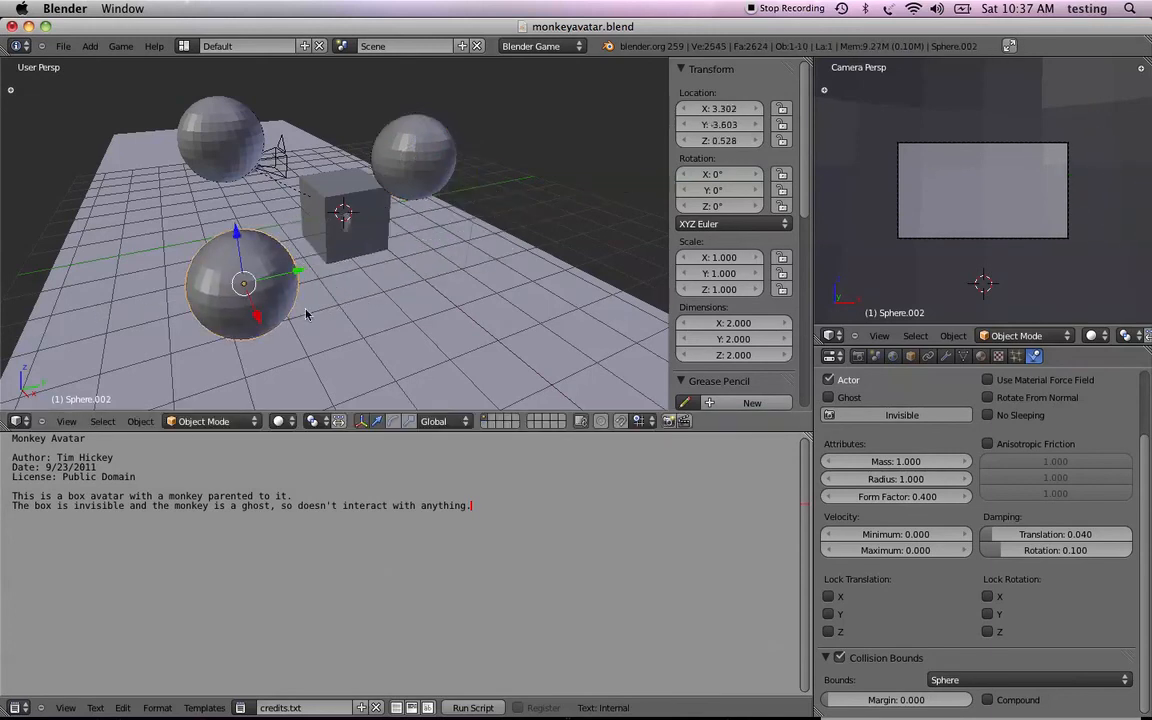
# Switch the main 3D view to the camera and test-run the game, steering the monkey avatar around and into the spheres.
pyautogui.click(66, 421)
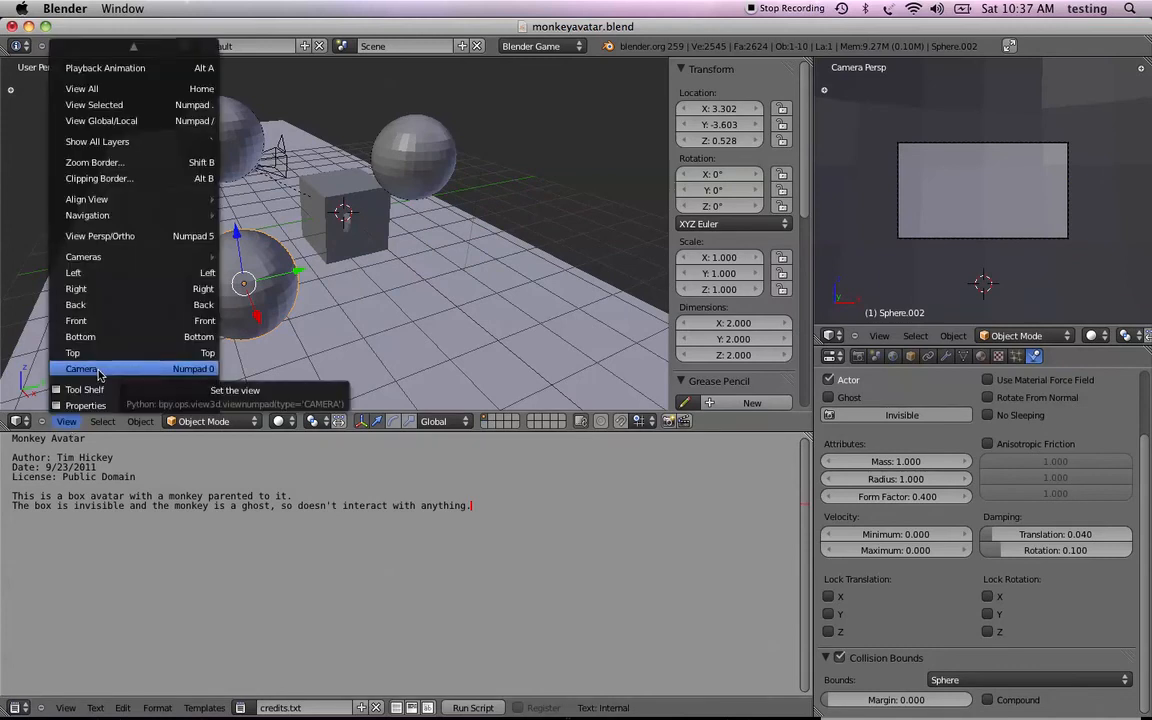
pyautogui.click(99, 370)
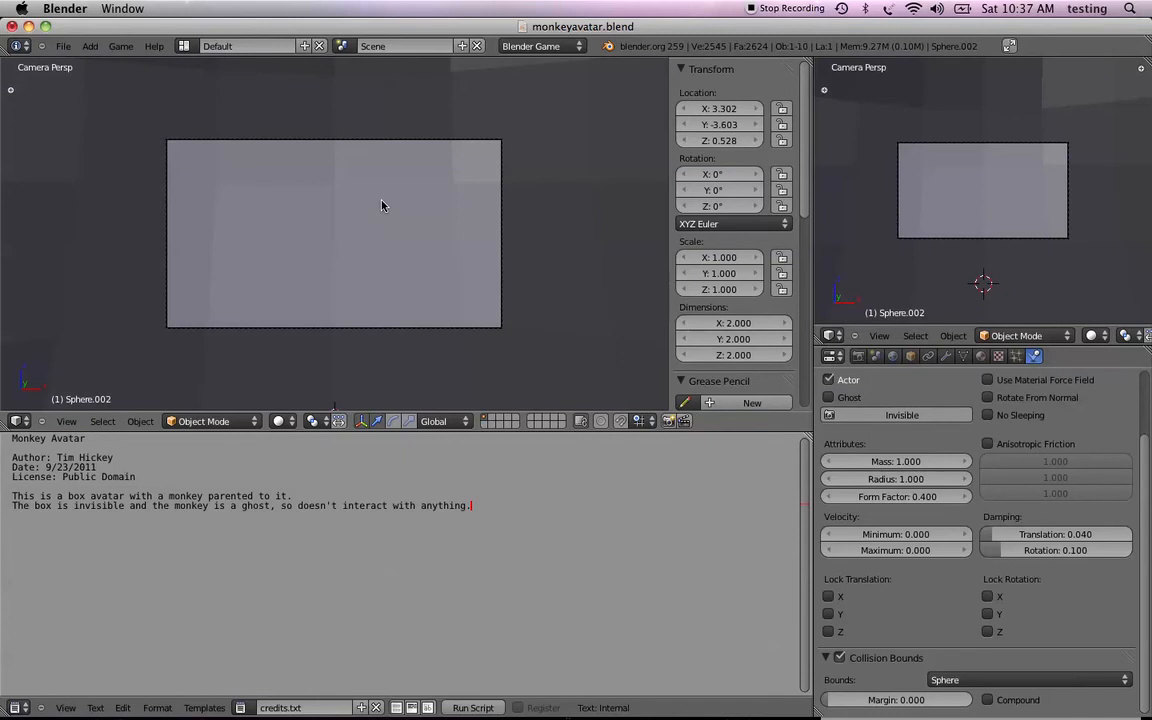
pyautogui.press('p')
pyautogui.press('Left')
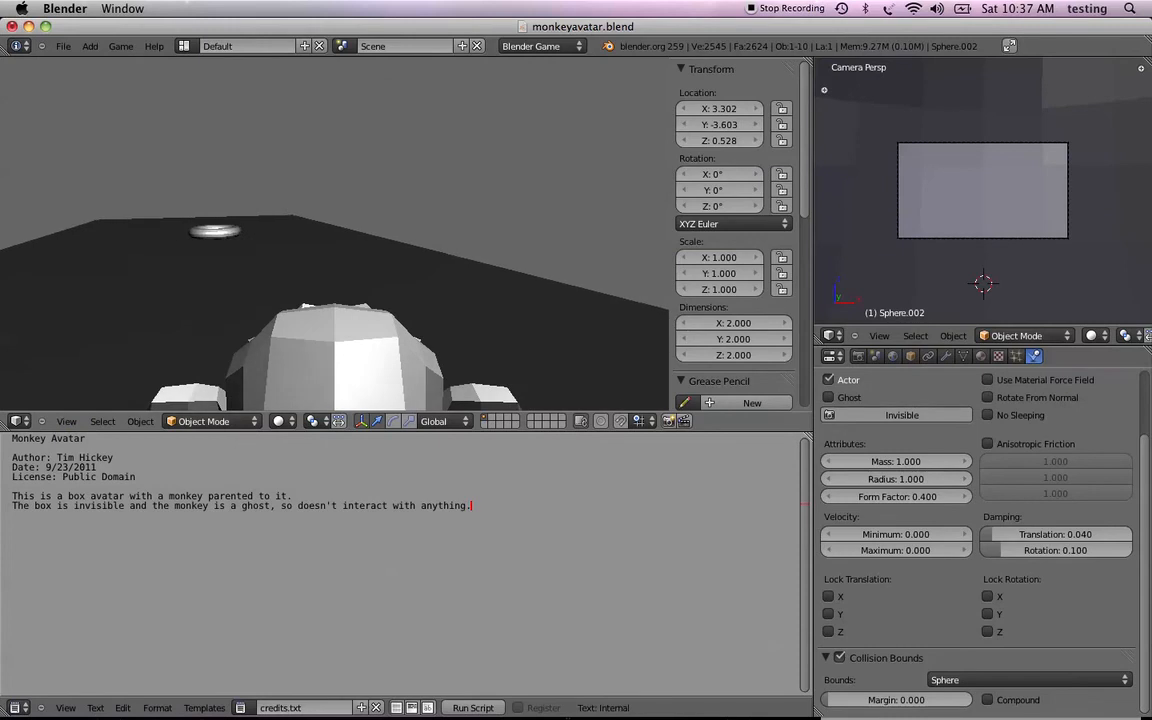
pyautogui.press('Left')
pyautogui.press('Left')
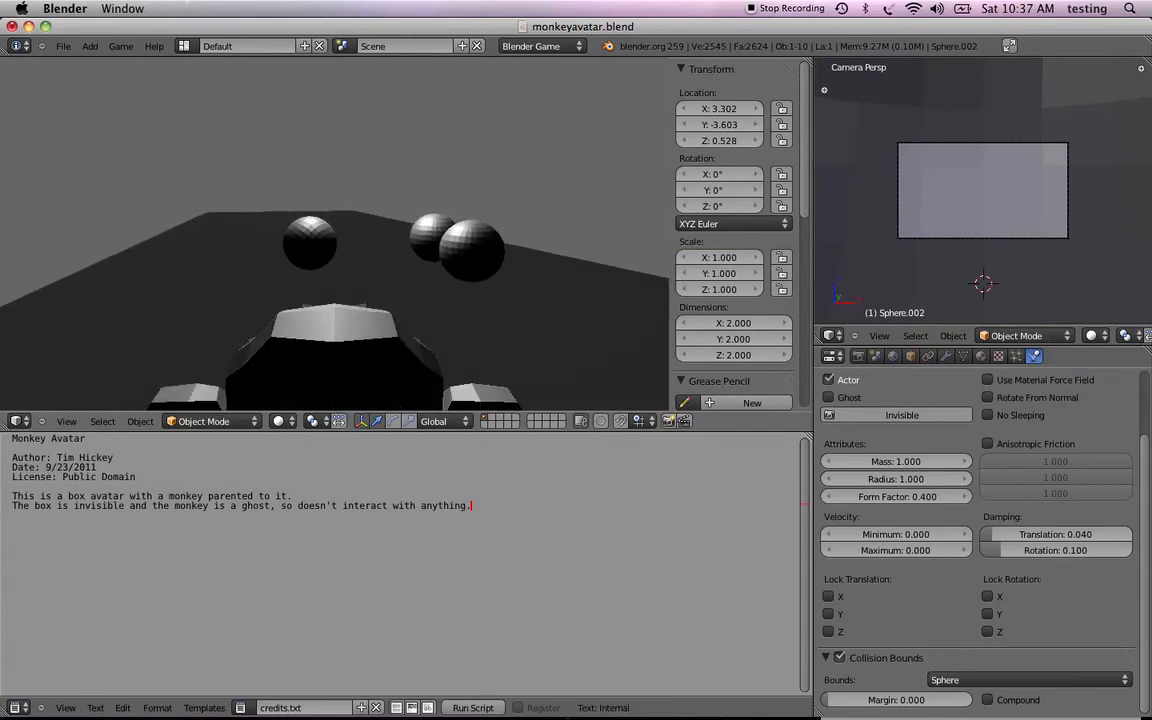
pyautogui.press('Up')
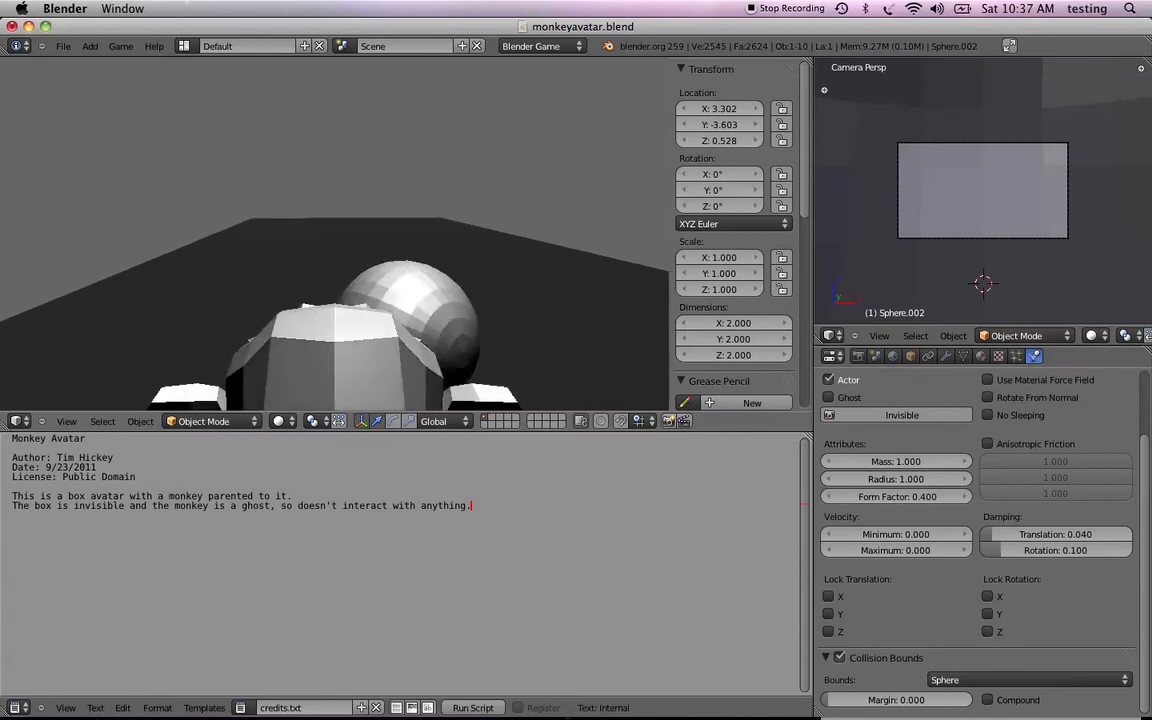
pyautogui.press('Up')
pyautogui.press('Right')
pyautogui.press('Left')
pyautogui.press('Up')
pyautogui.press('Left')
pyautogui.press('Right')
pyautogui.press('Up')
pyautogui.press('Right')
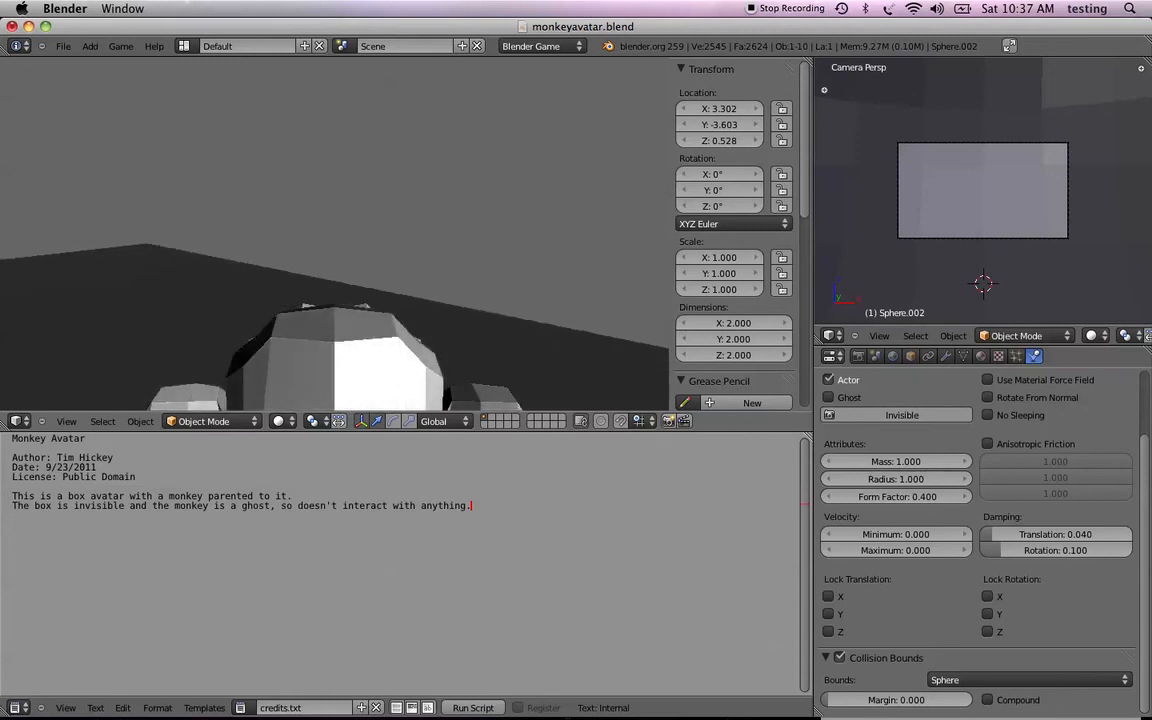
pyautogui.press('Left')
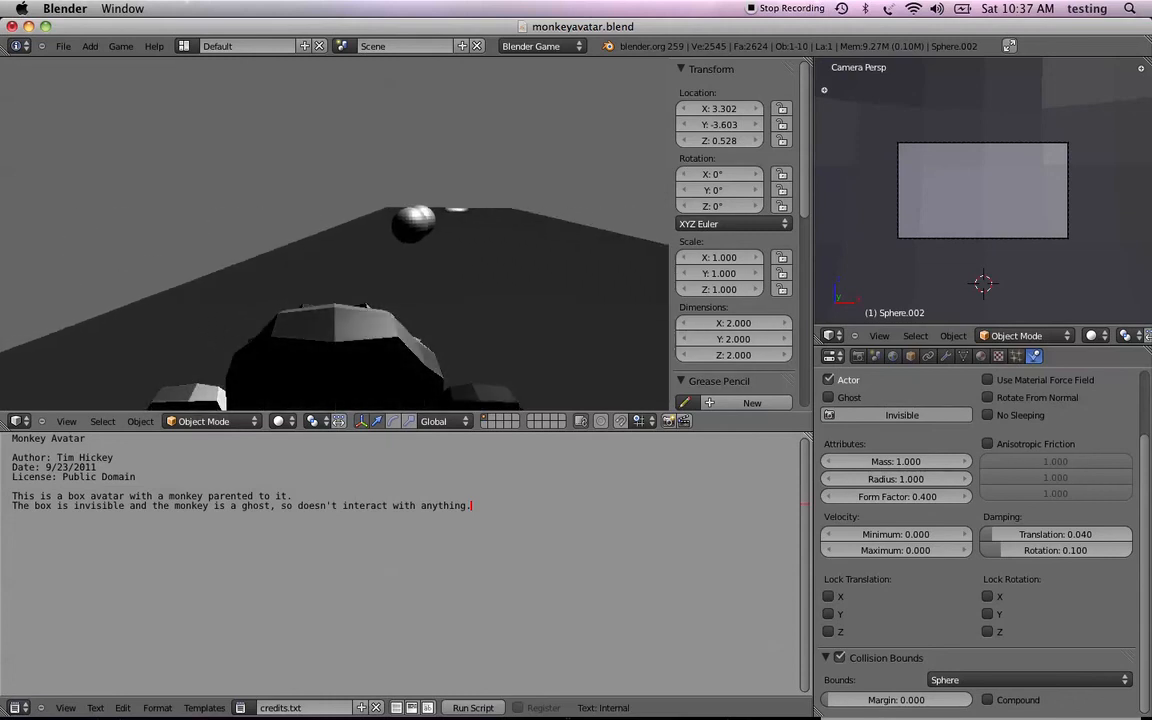
pyautogui.press('Up')
pyautogui.press('Up')
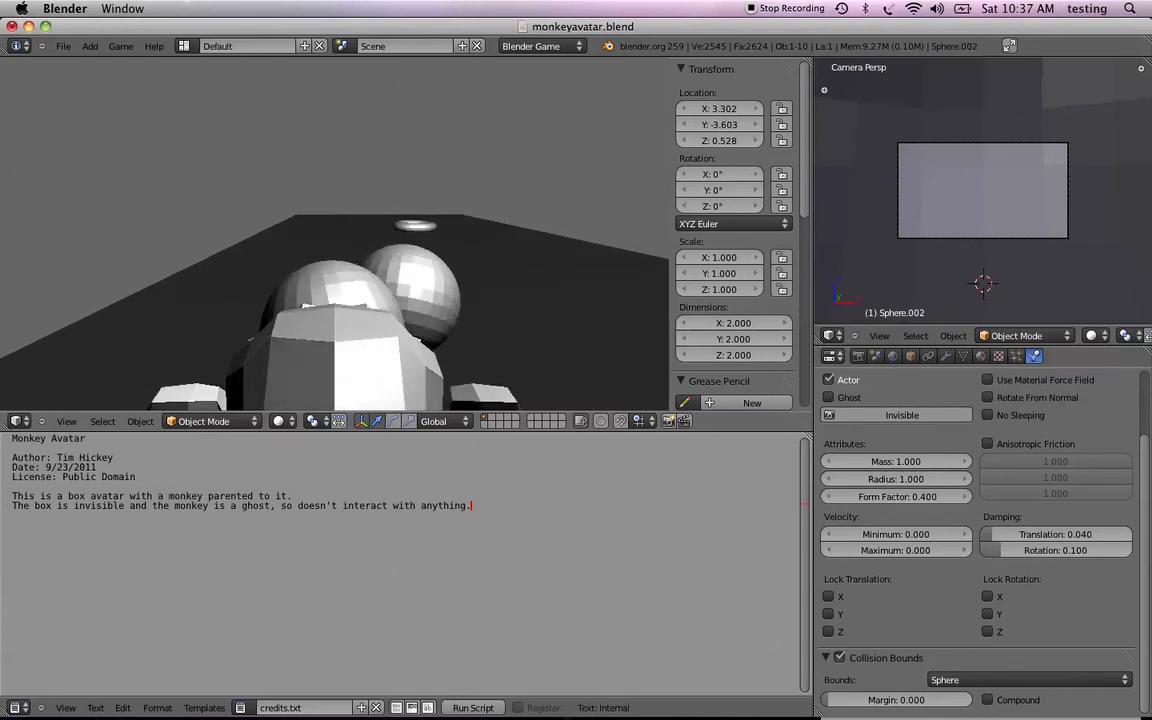
pyautogui.press('Right')
pyautogui.press('Escape')
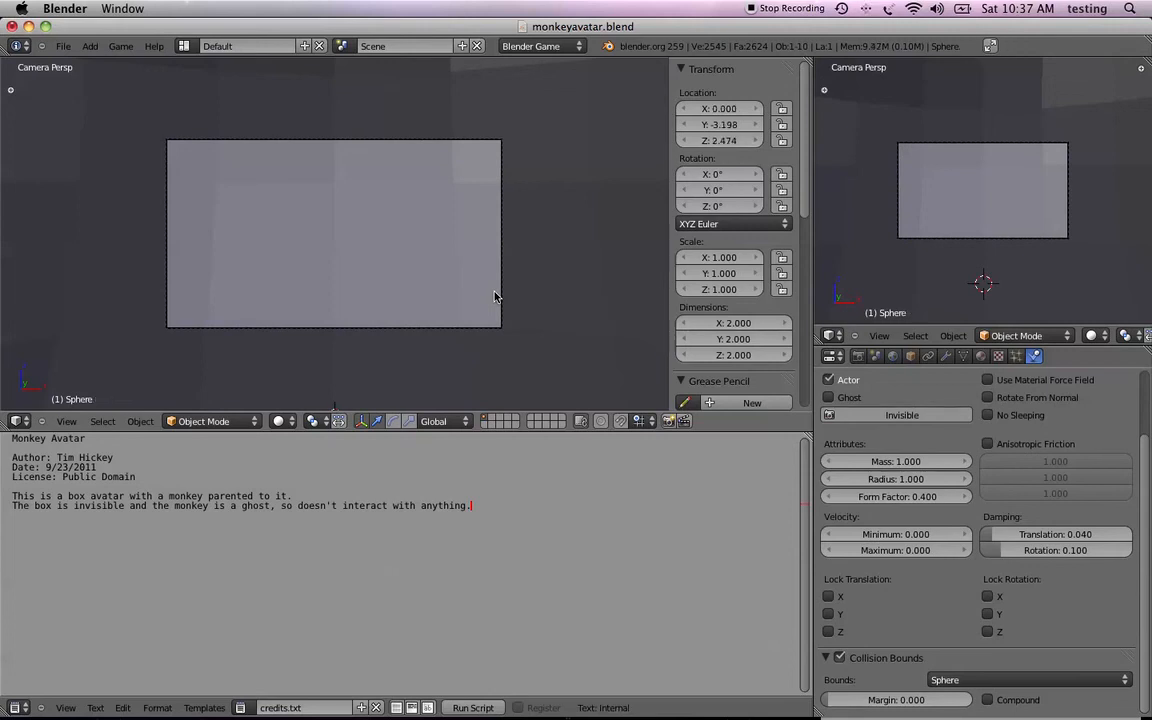
# Maximize the main camera view and test-run the game, turning and driving the monkey avatar into the spheres.
pyautogui.rightClick(494, 296)
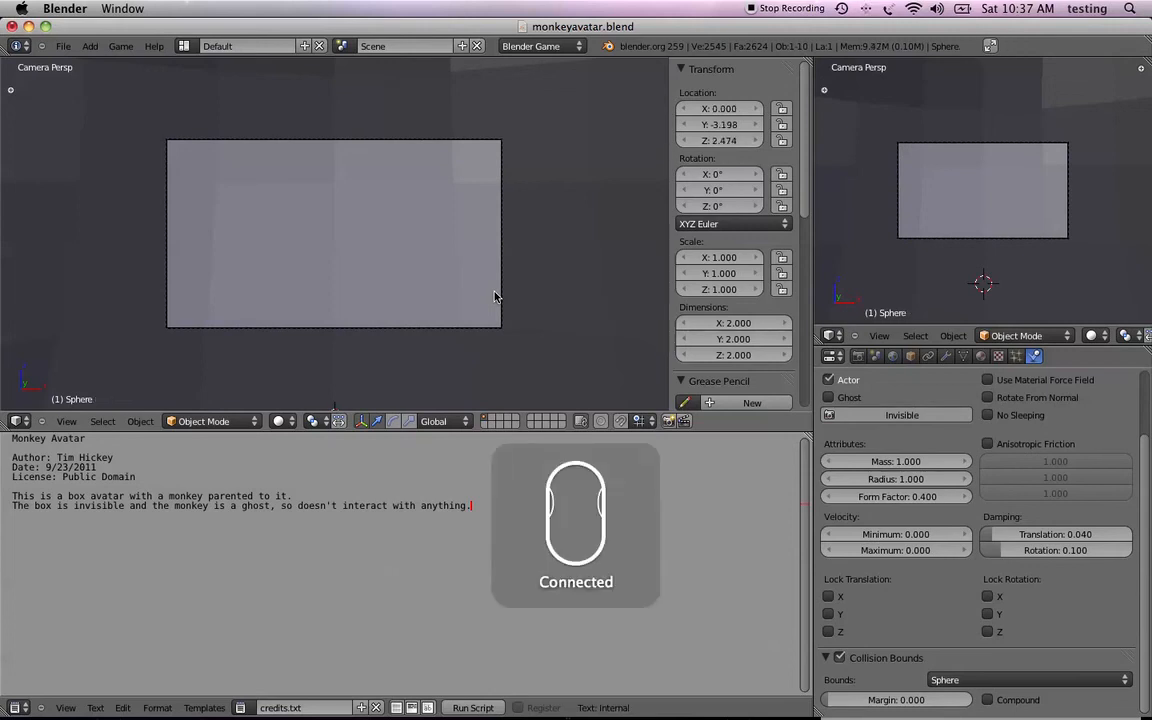
pyautogui.scroll(1, 527, 227)
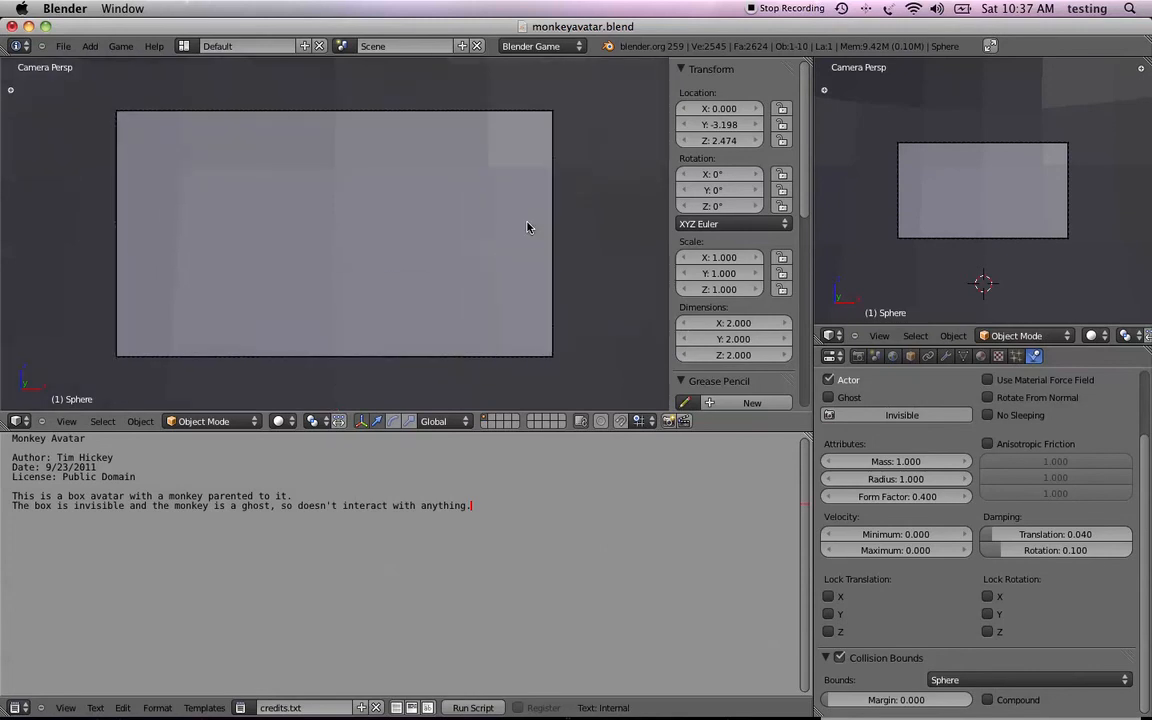
pyautogui.hotkey('ctrl', 'Up')
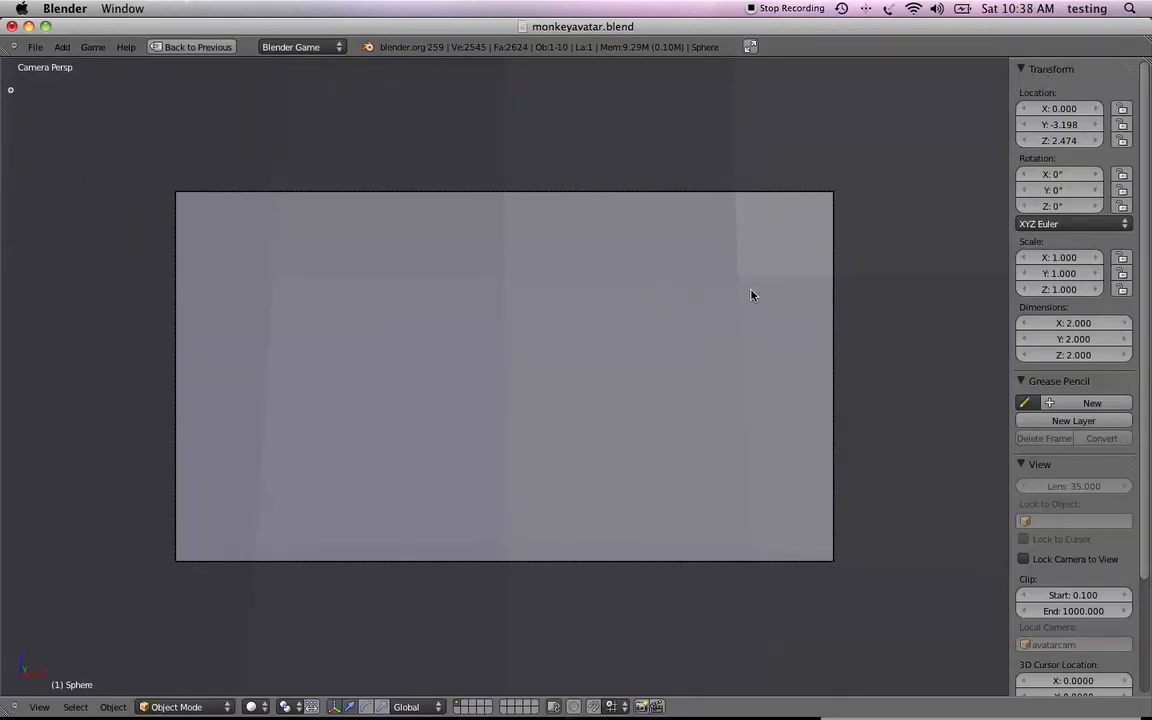
pyautogui.press('p')
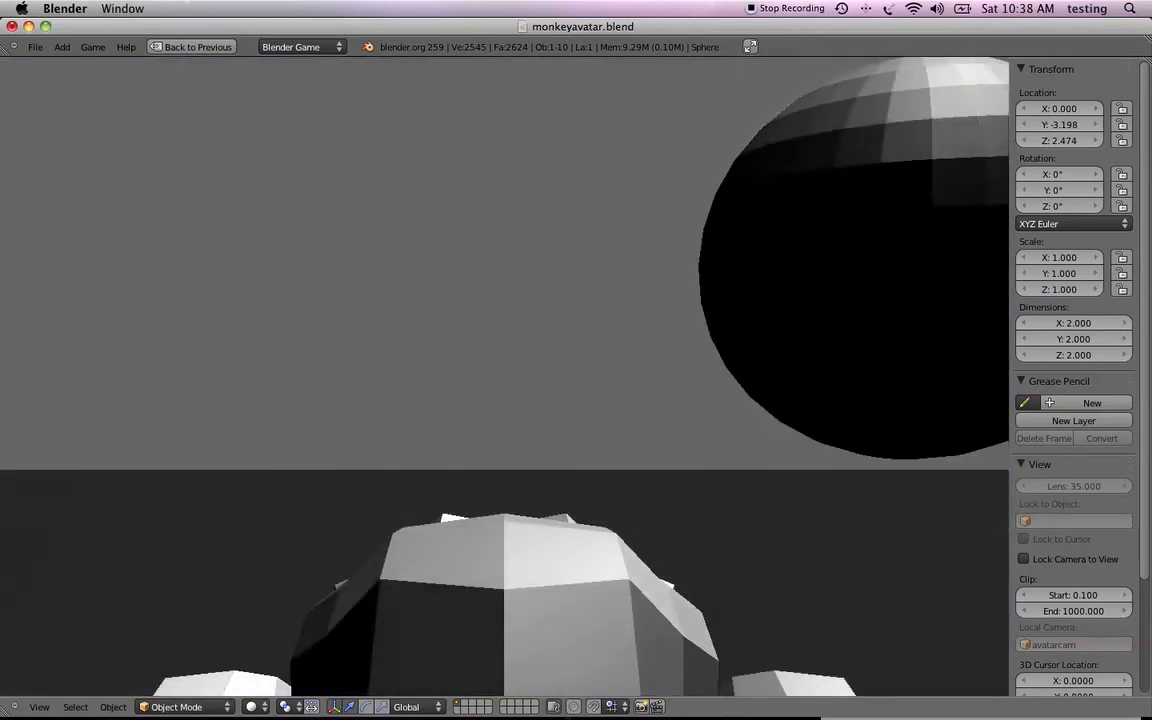
pyautogui.press('Left')
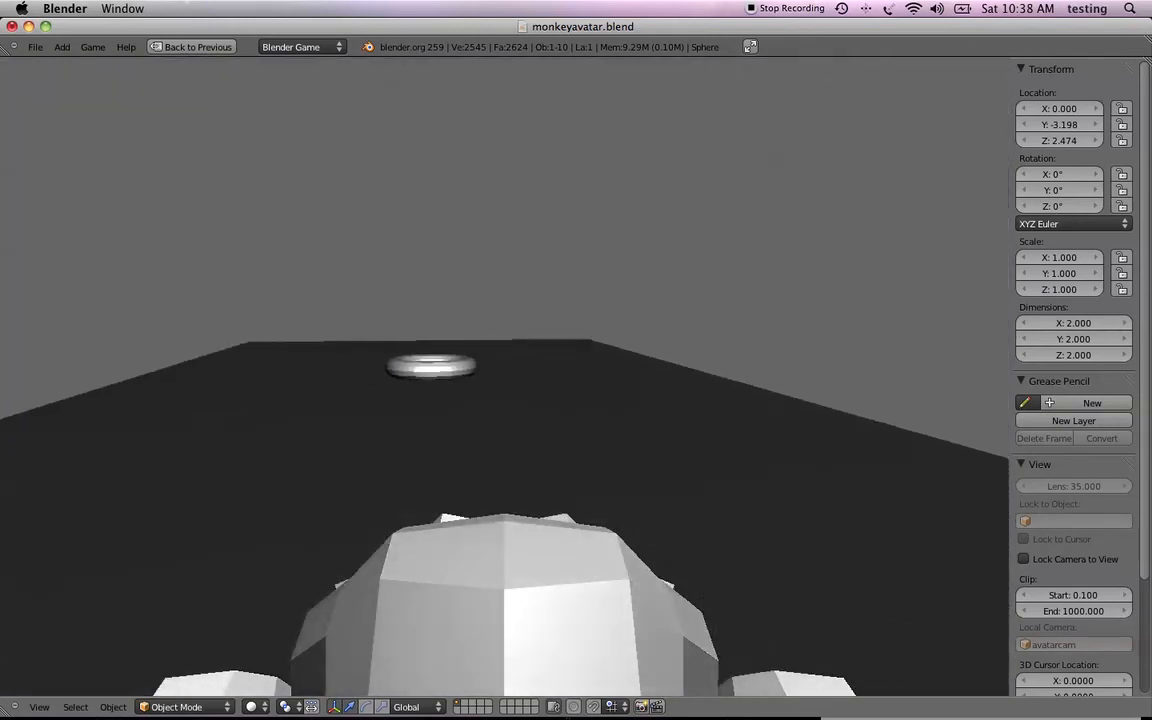
pyautogui.press('Left')
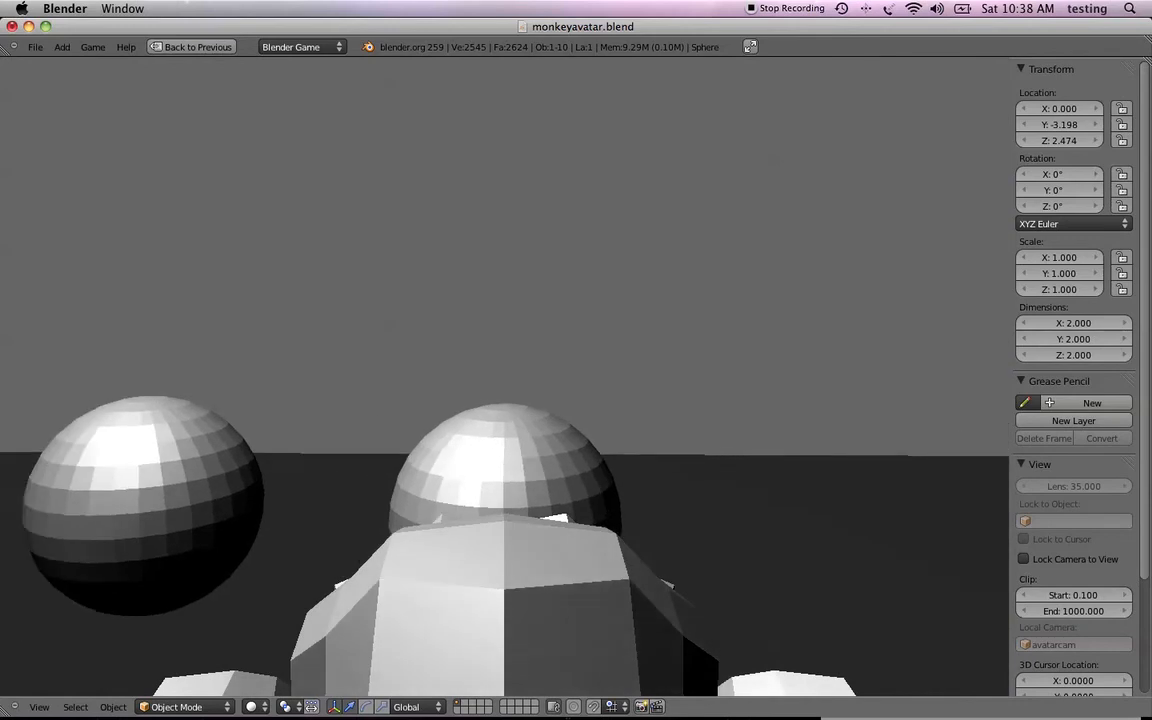
pyautogui.press('Up')
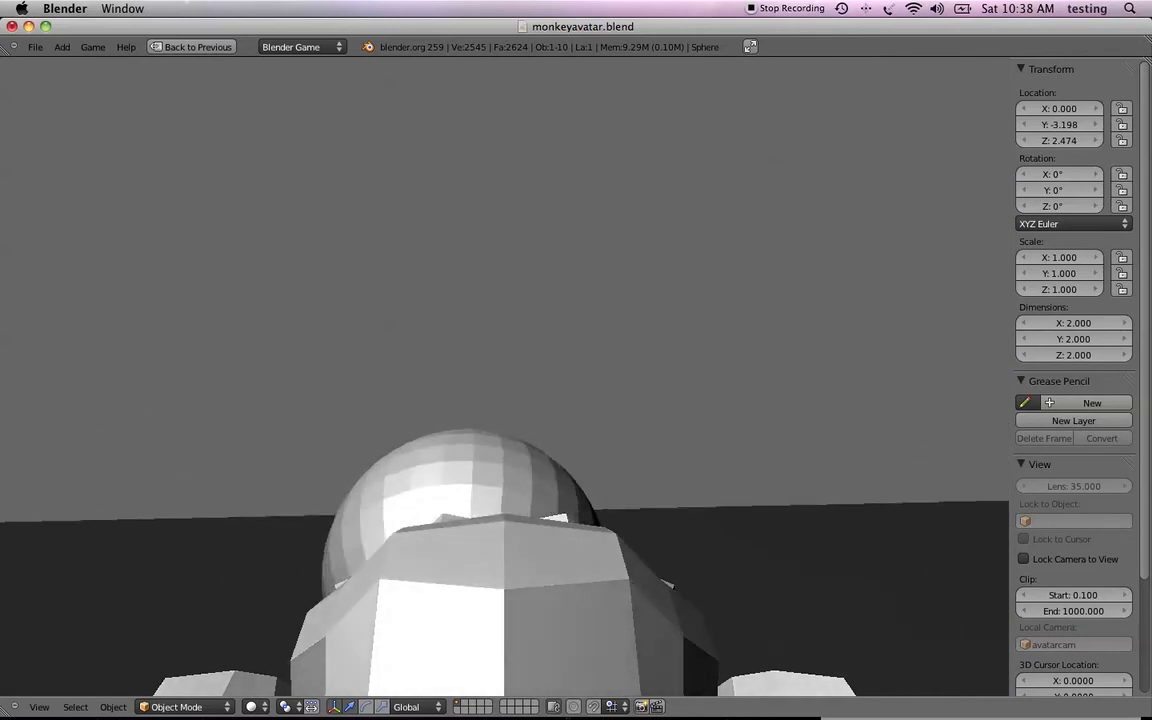
pyautogui.press('Left')
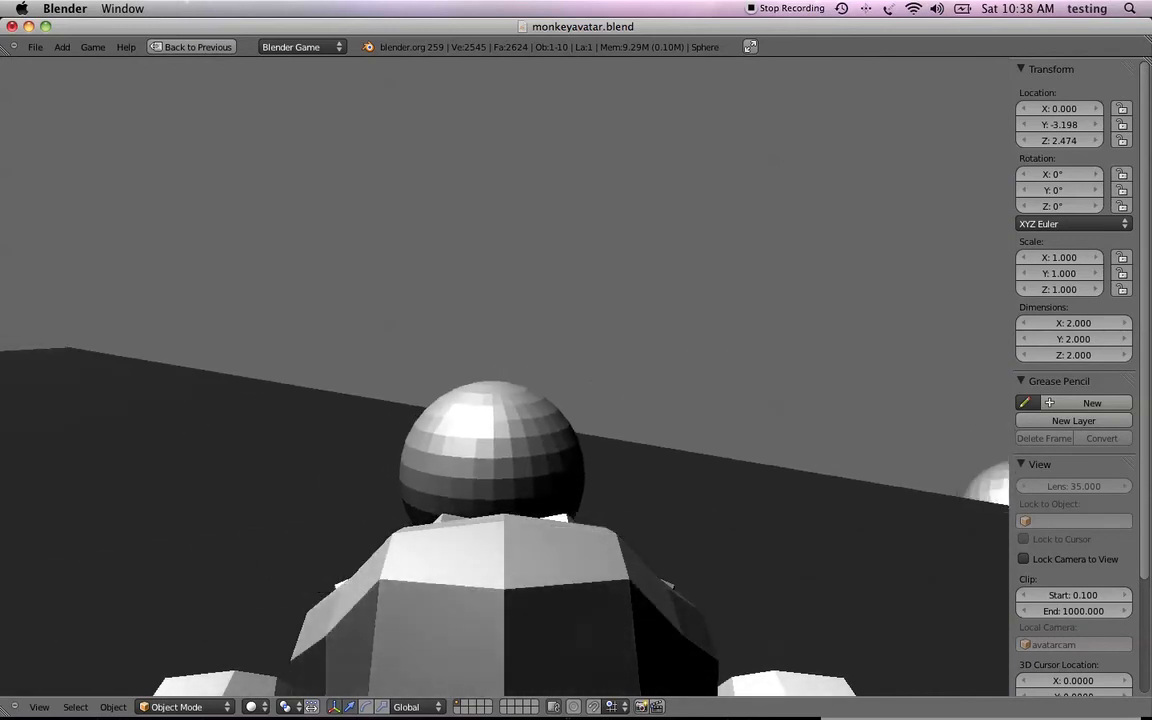
pyautogui.press('Up')
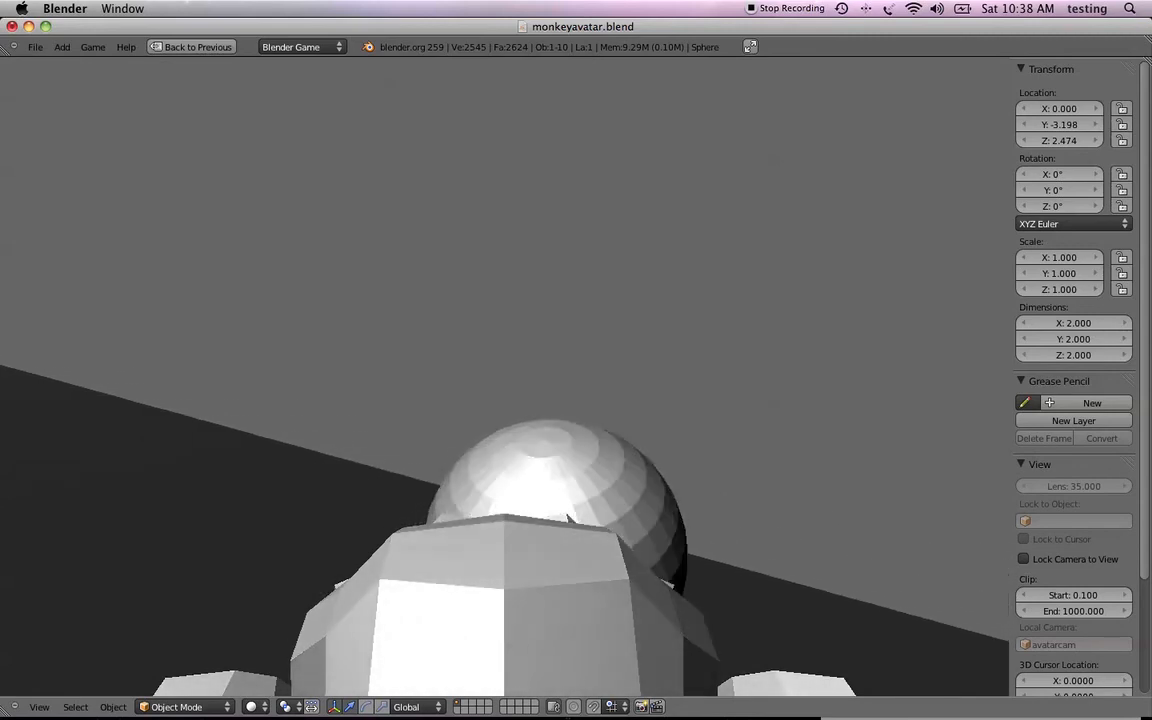
pyautogui.press('Up')
pyautogui.press('Escape')
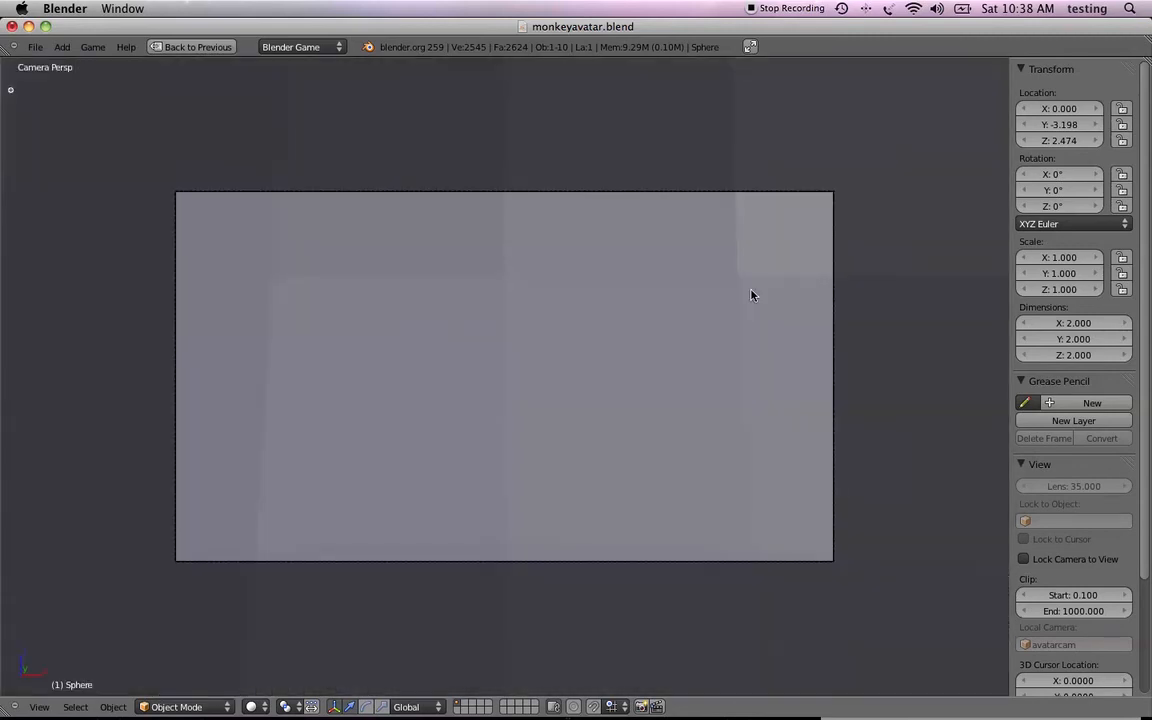
# Move the selected sphere along the Y axis, away from the avatar box, to about Y -5.0.
pyautogui.moveTo(678, 424); pyautogui.dragTo(566, 416, button='middle')
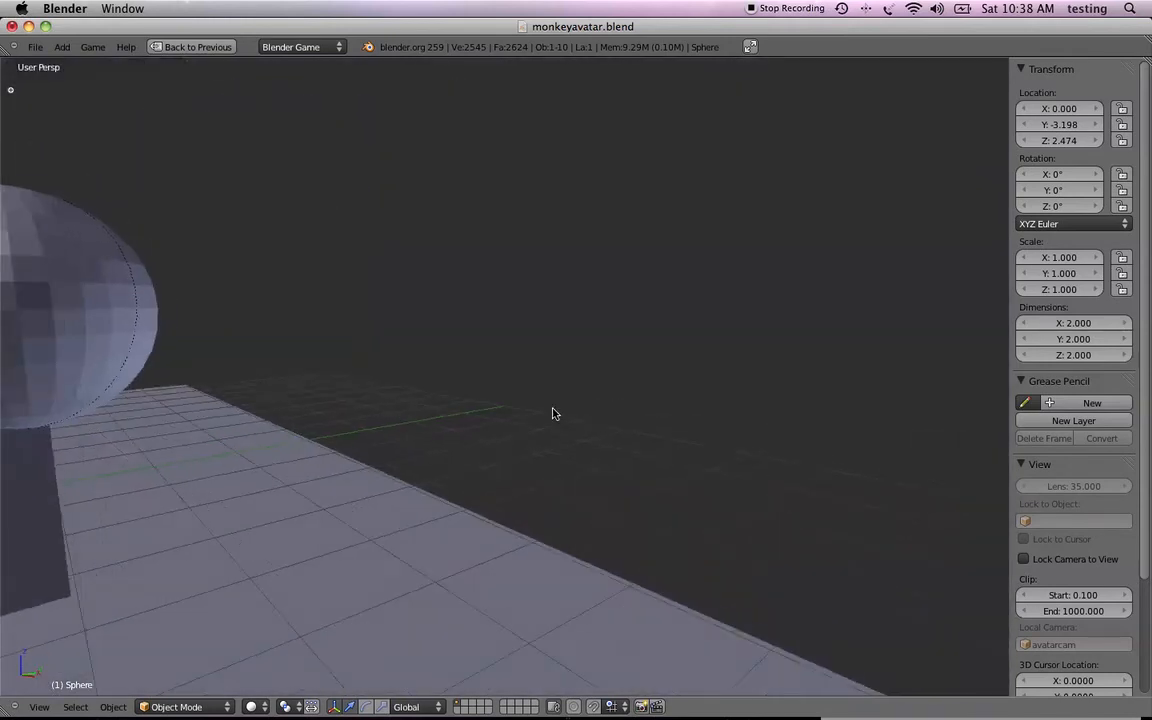
pyautogui.scroll(-6, 560, 417)
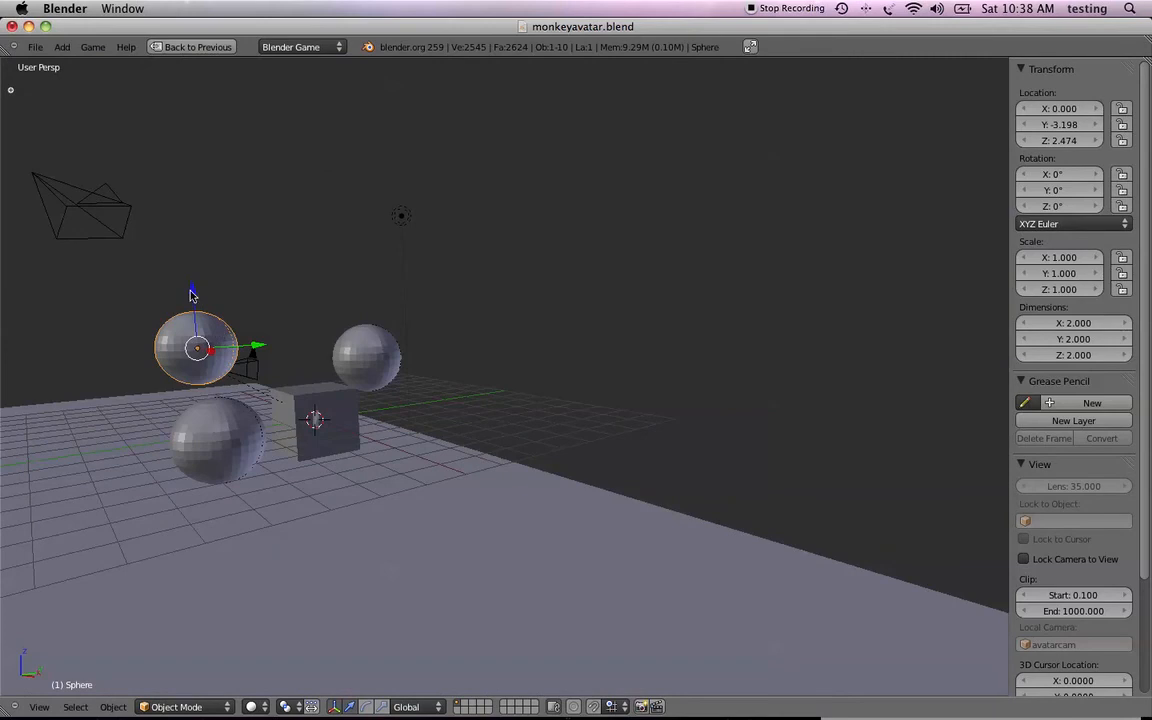
pyautogui.moveTo(256, 346); pyautogui.dragTo(163, 352)
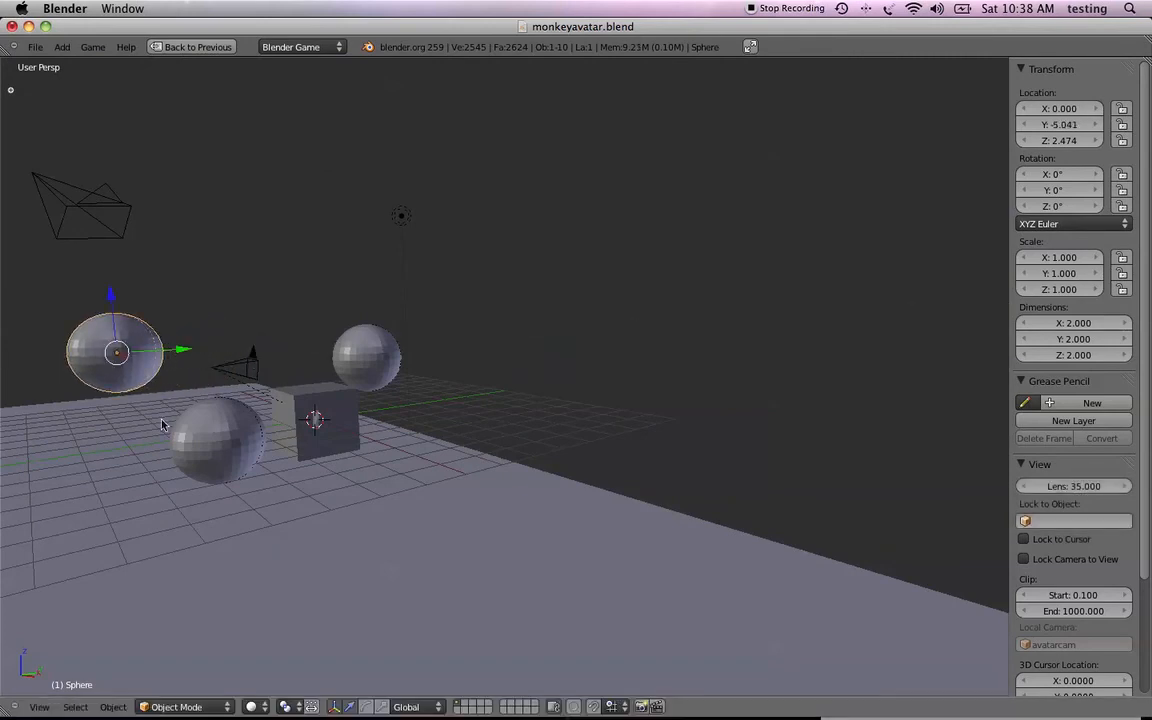
# Look through the camera again and briefly test-run the game, then restore the split window layout.
pyautogui.click(33, 708)
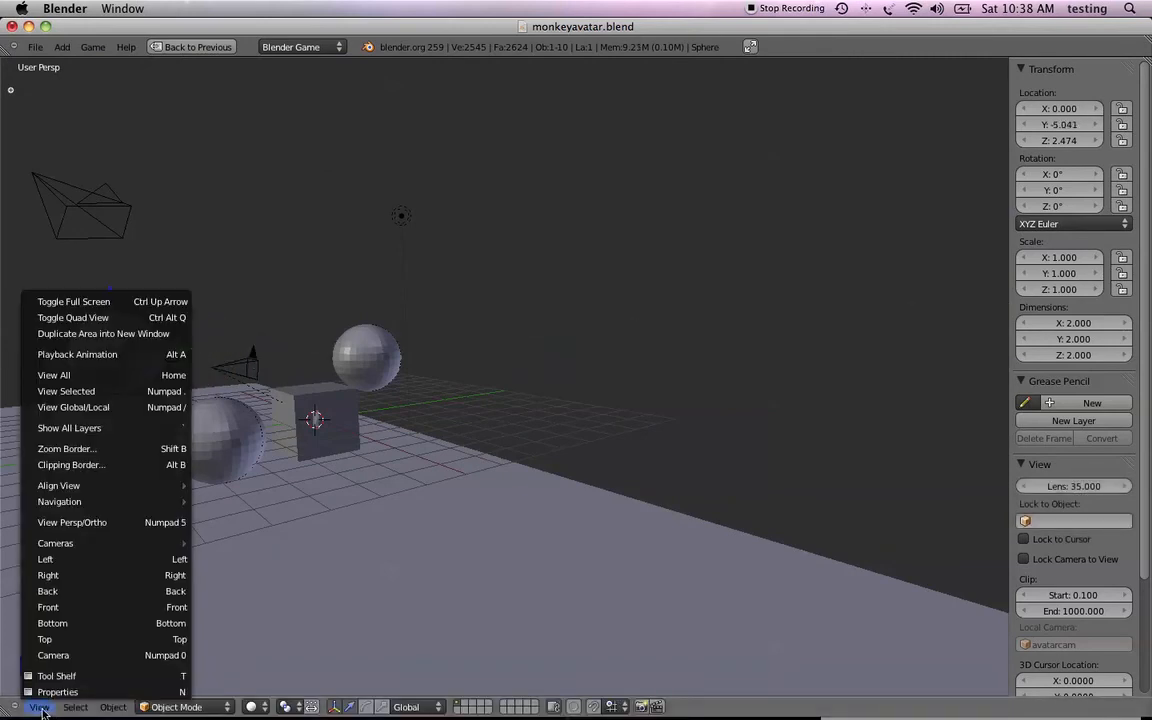
pyautogui.click(60, 656)
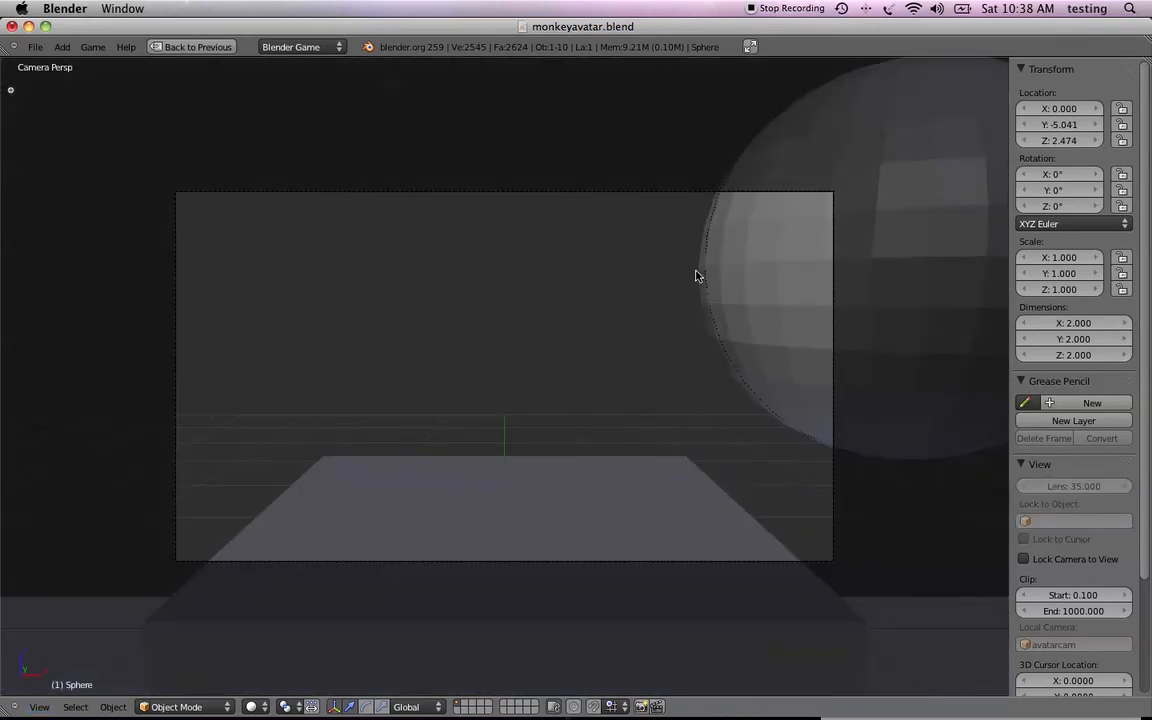
pyautogui.press('p')
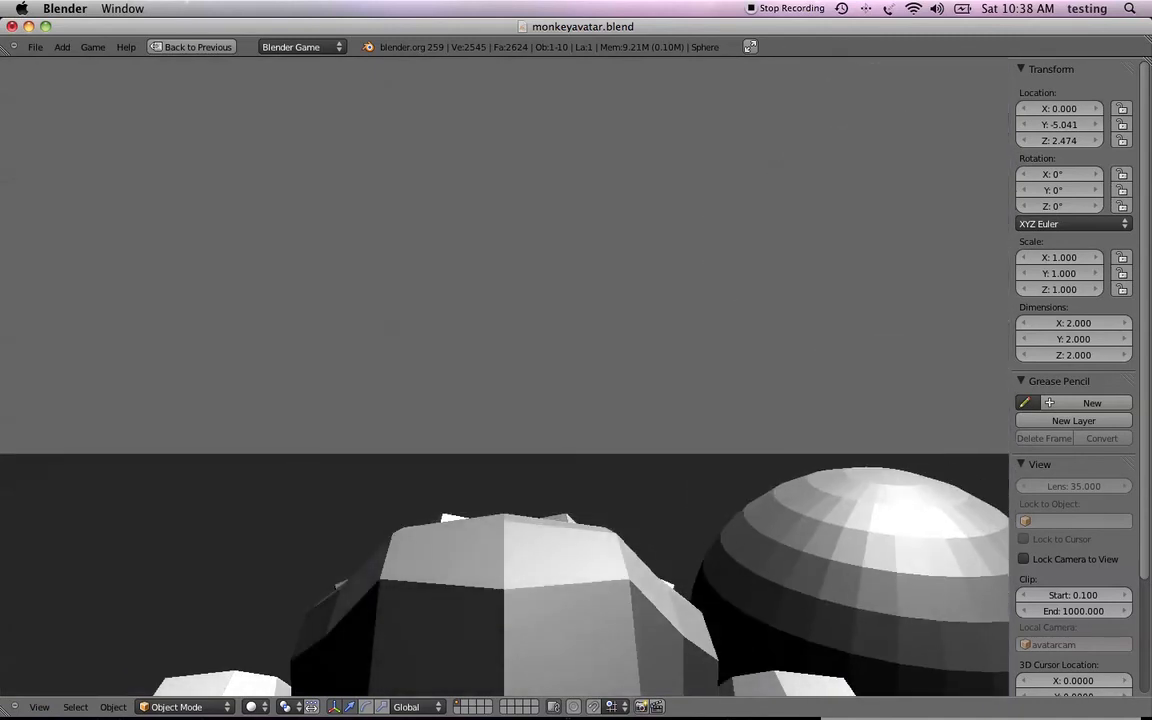
pyautogui.press('Escape')
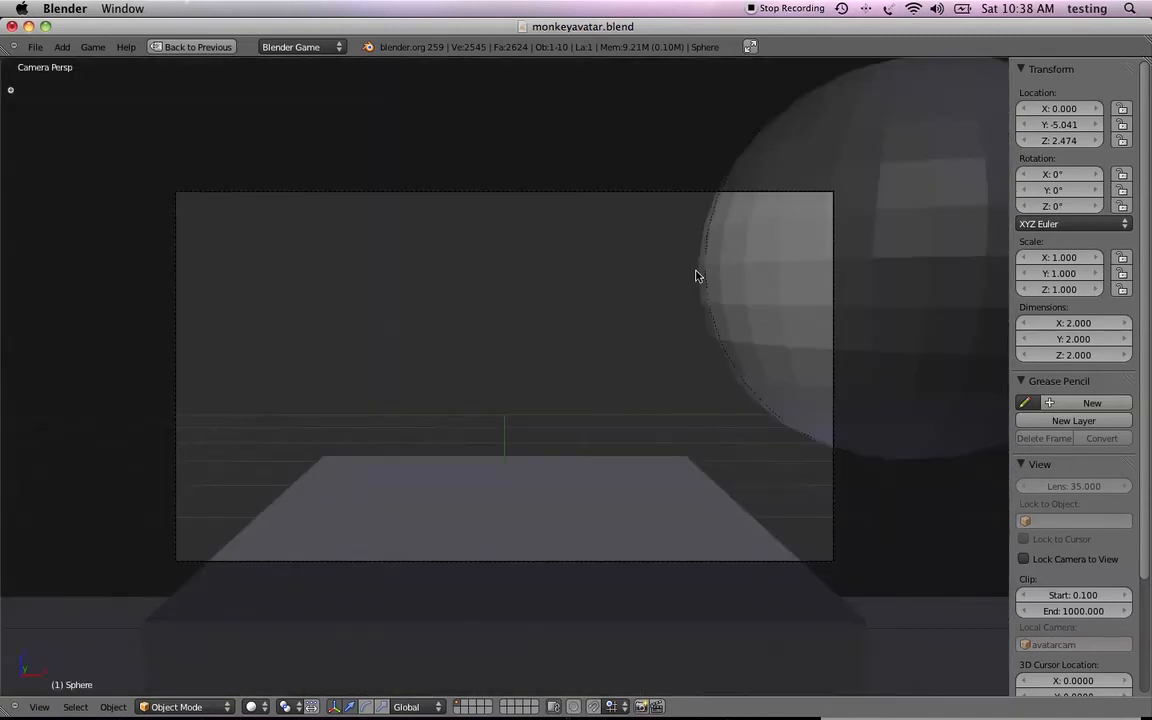
pyautogui.hotkey('ctrl', 'Up')
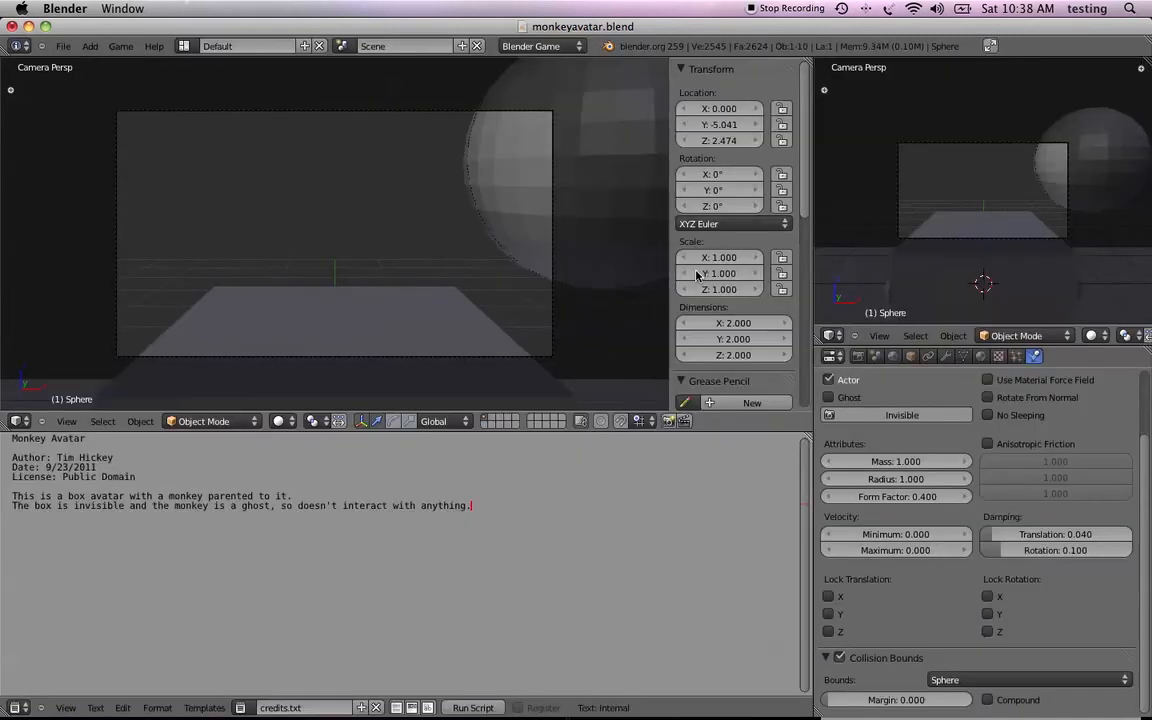
# In credits.txt, extend the title to "Monkey Avatar with Camera" and add "and a camera attached (called avatarcam)" to the first description sentence.
pyautogui.click(93, 442)
pyautogui.write('with Camer')
pyautogui.write('era')
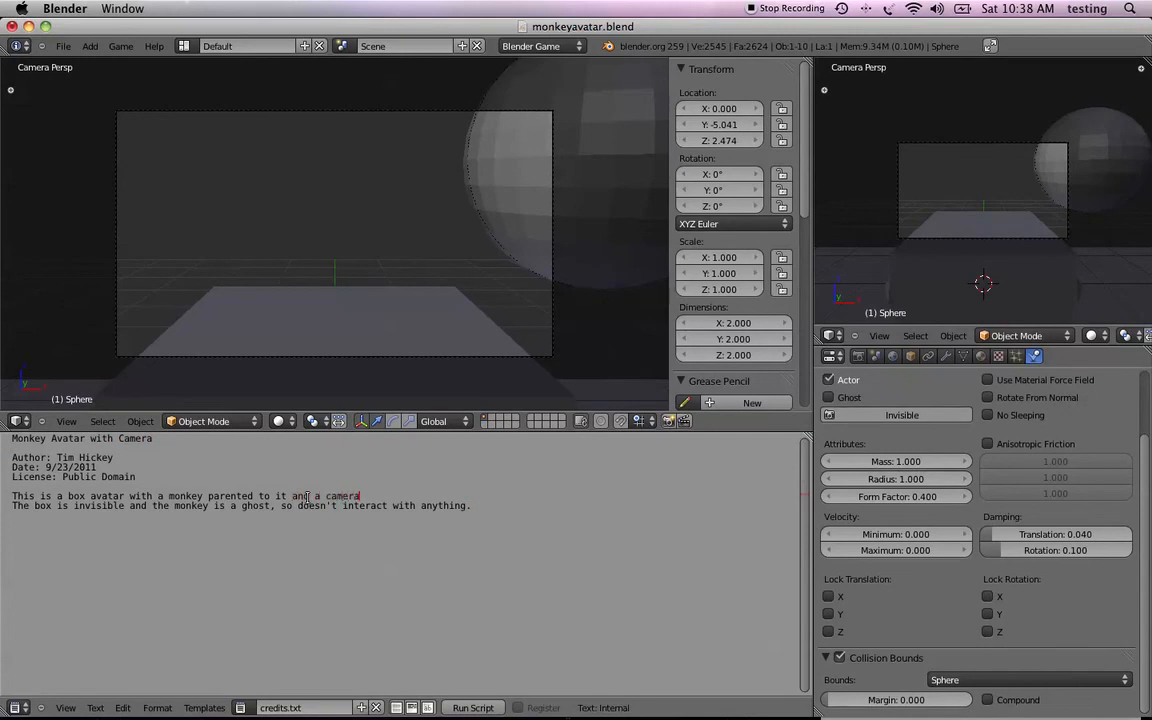
pyautogui.write(' attached (d')
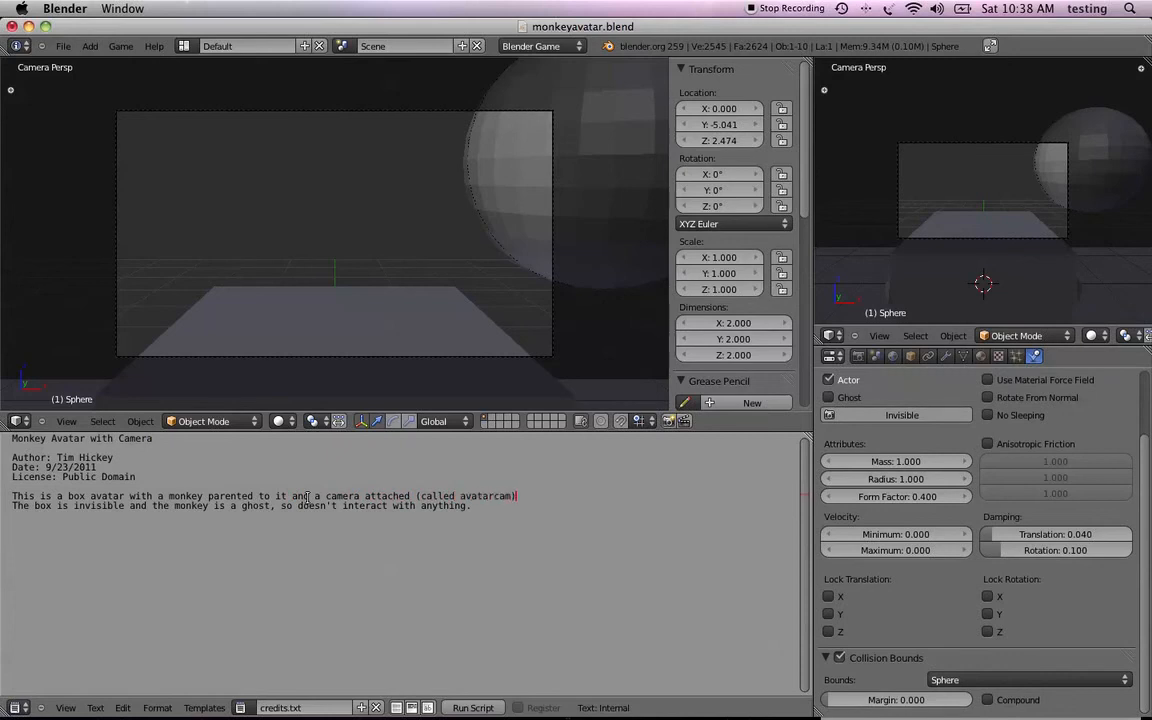
# Save the project as a new file named monkeyavatarcam.blend in the simpleavatar folder.
pyautogui.click(63, 46)
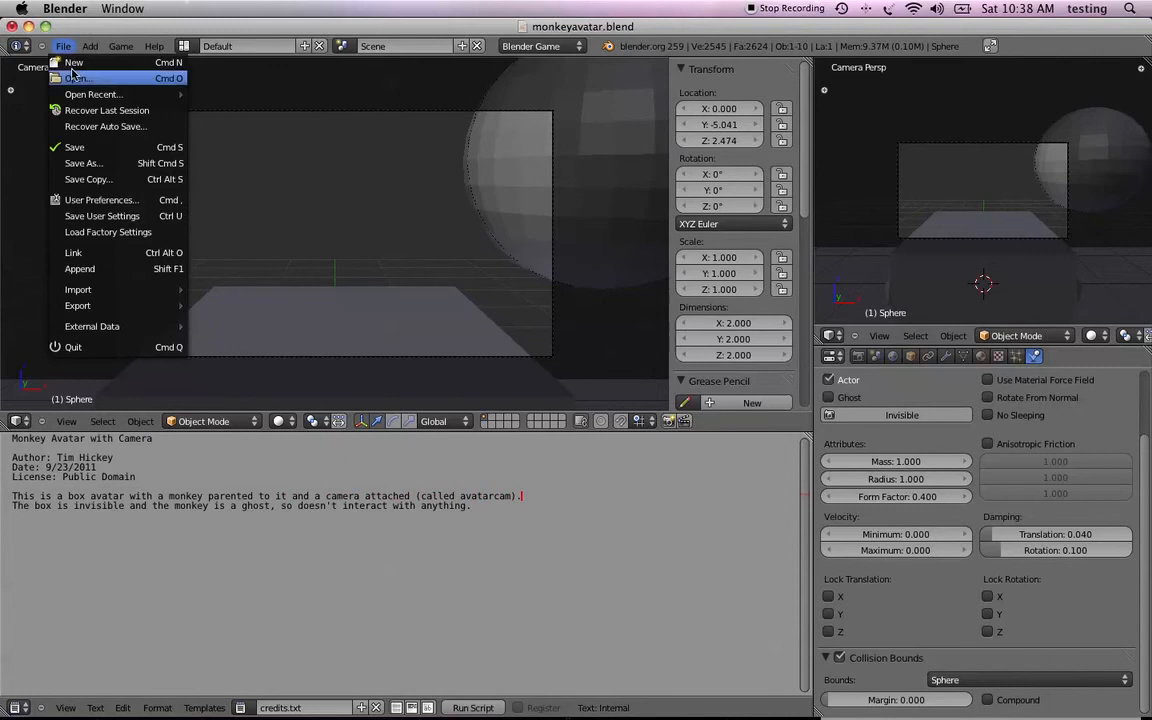
pyautogui.click(95, 157)
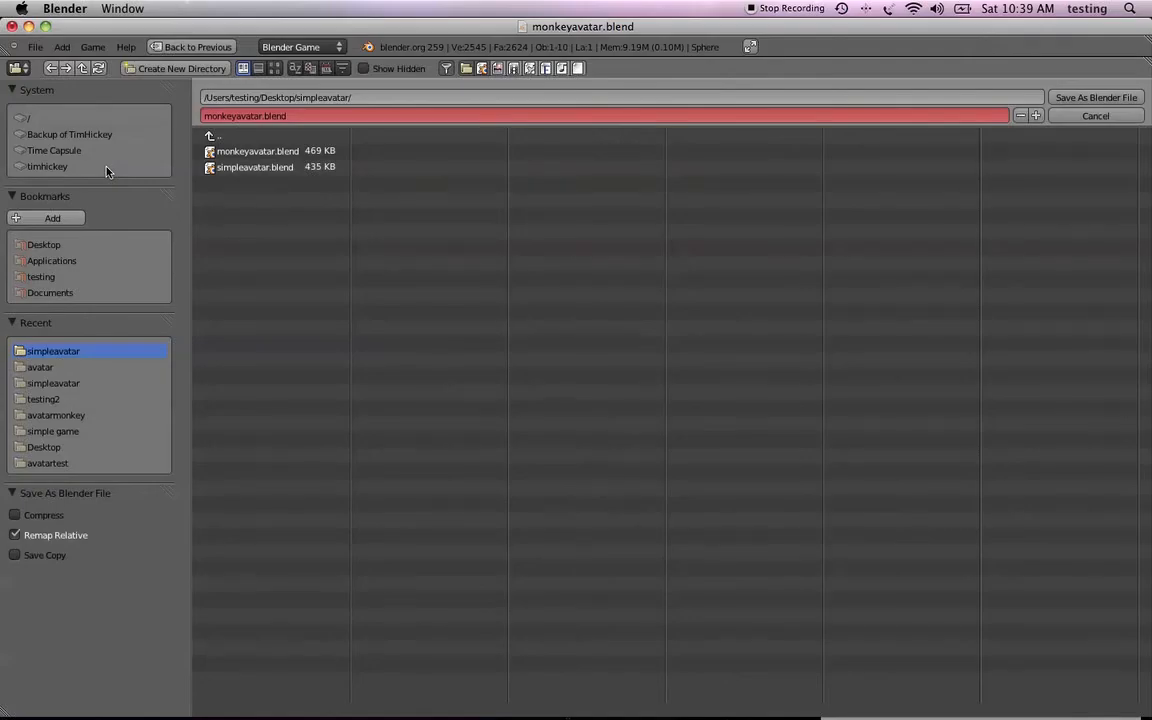
pyautogui.click(260, 118)
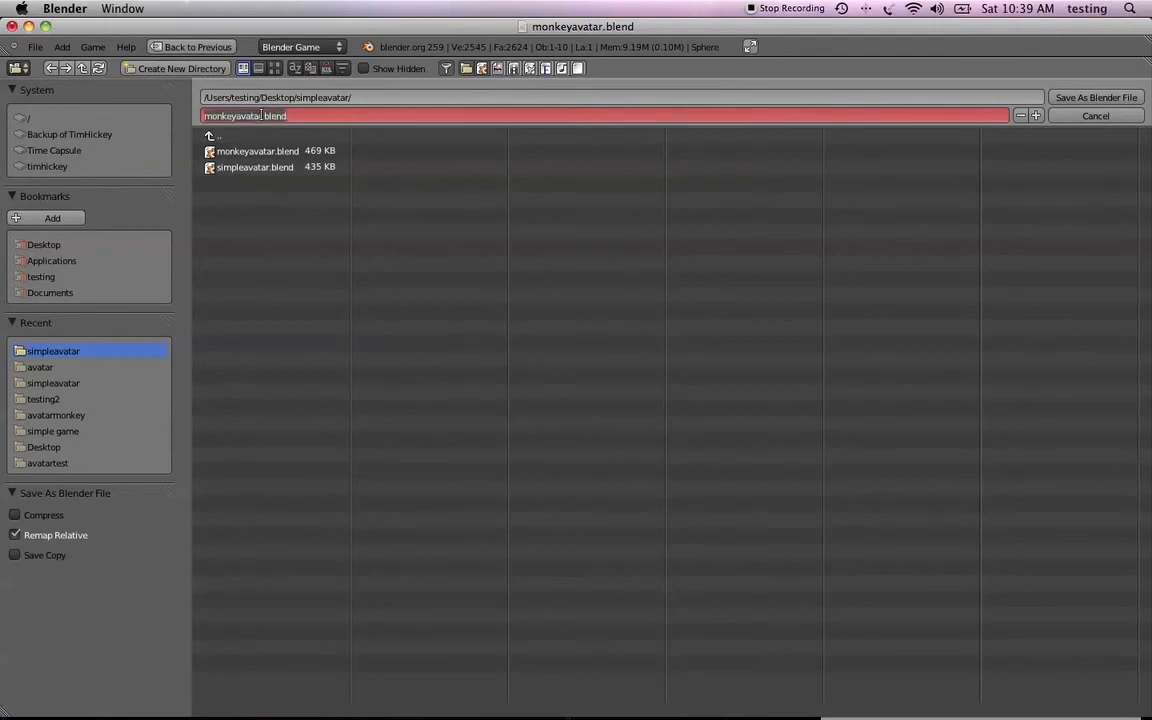
pyautogui.write('cam')
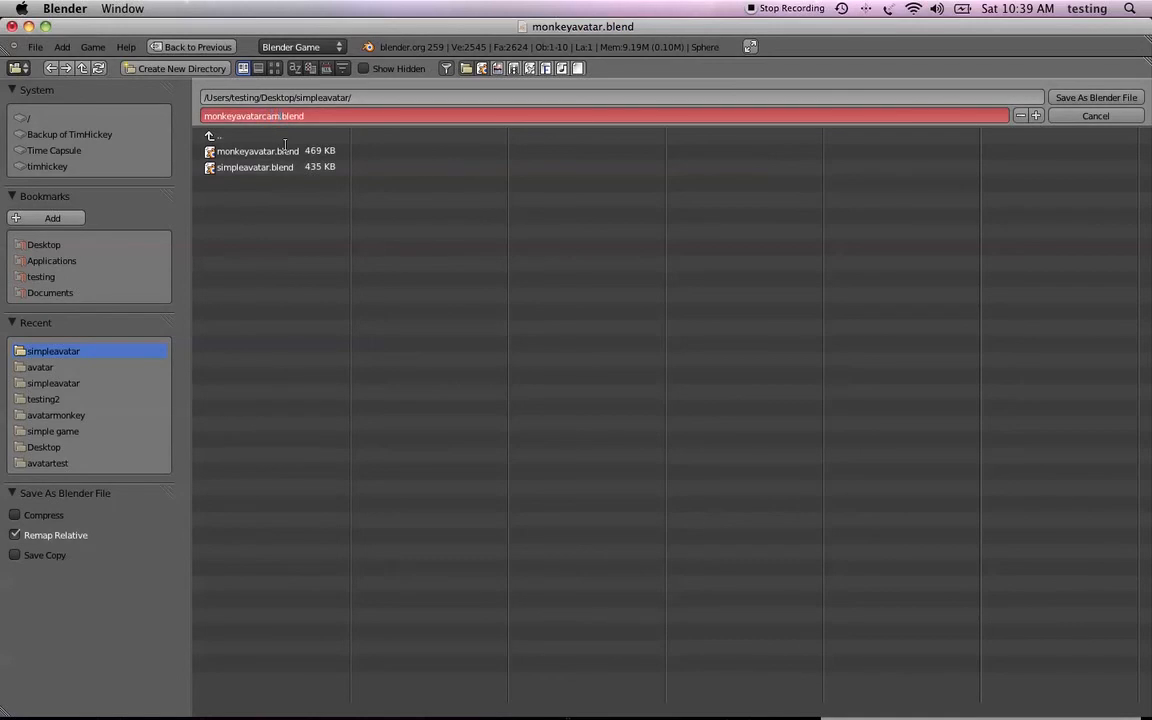
pyautogui.click(1107, 98)
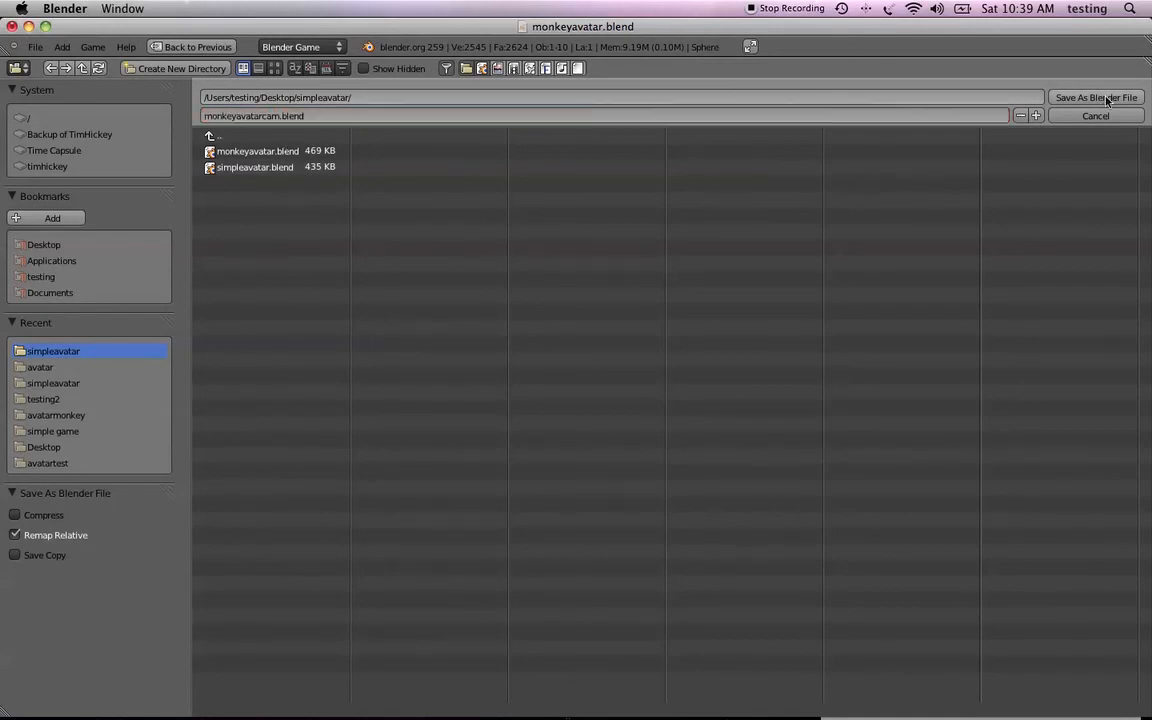
pyautogui.click(1107, 98)
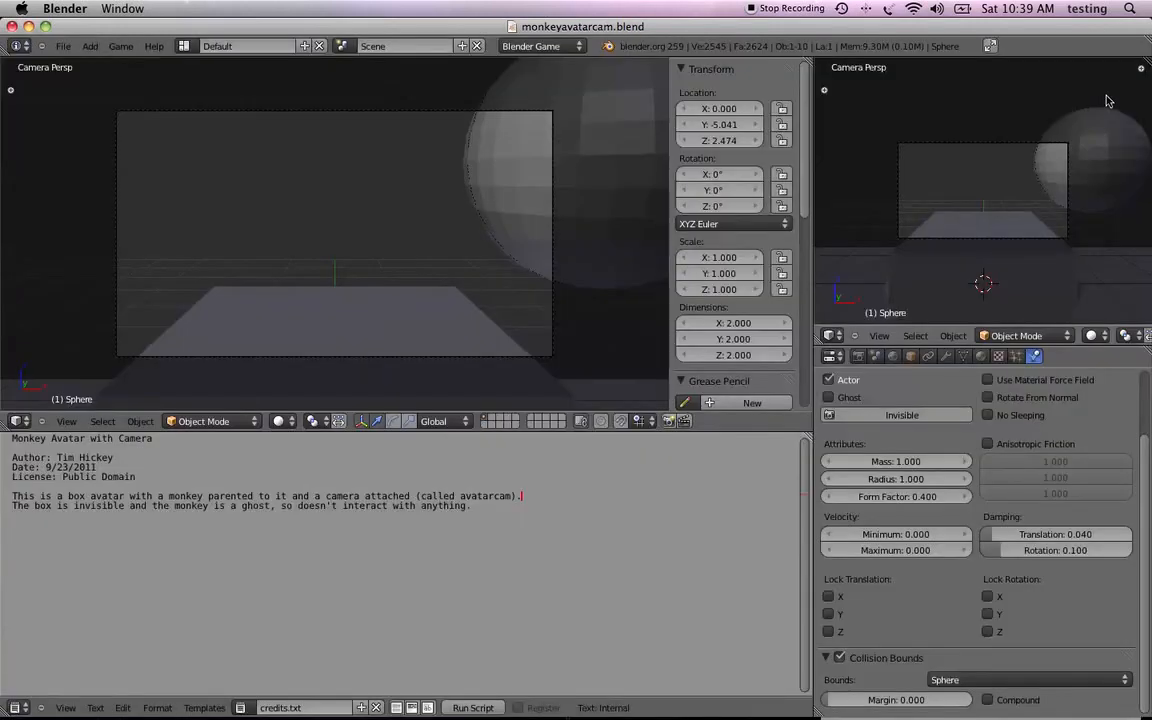